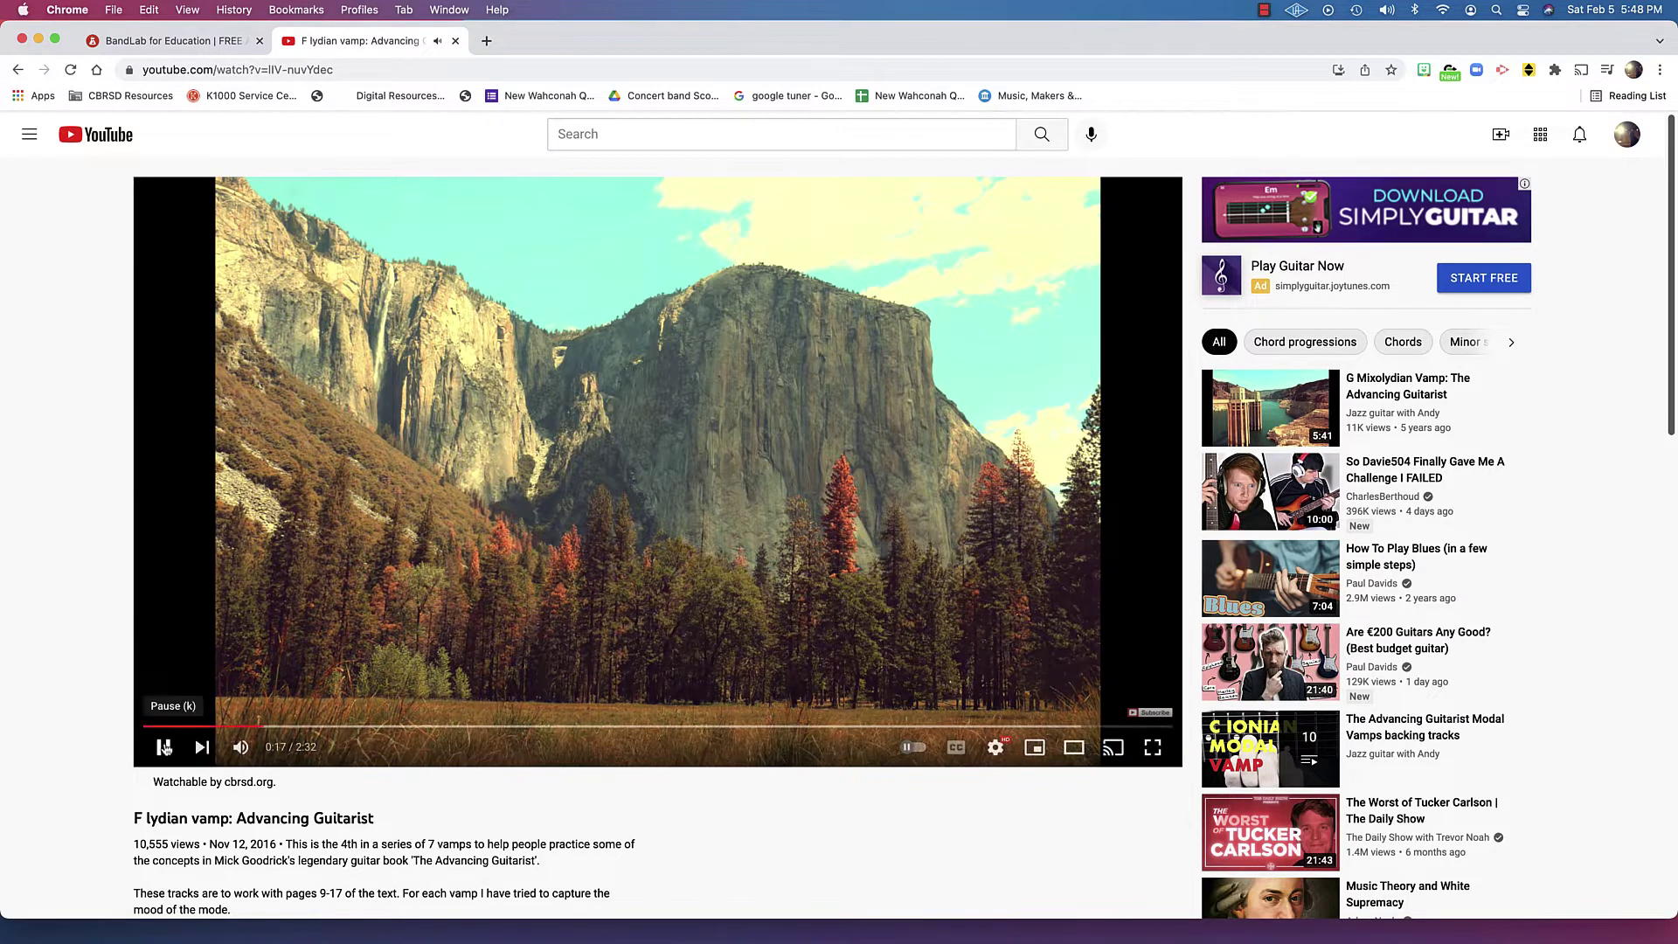
# Step: Pause the 'F lydian vamp: Advancing Guitarist' backing-track video at 0:18
pyautogui.click(164, 747)
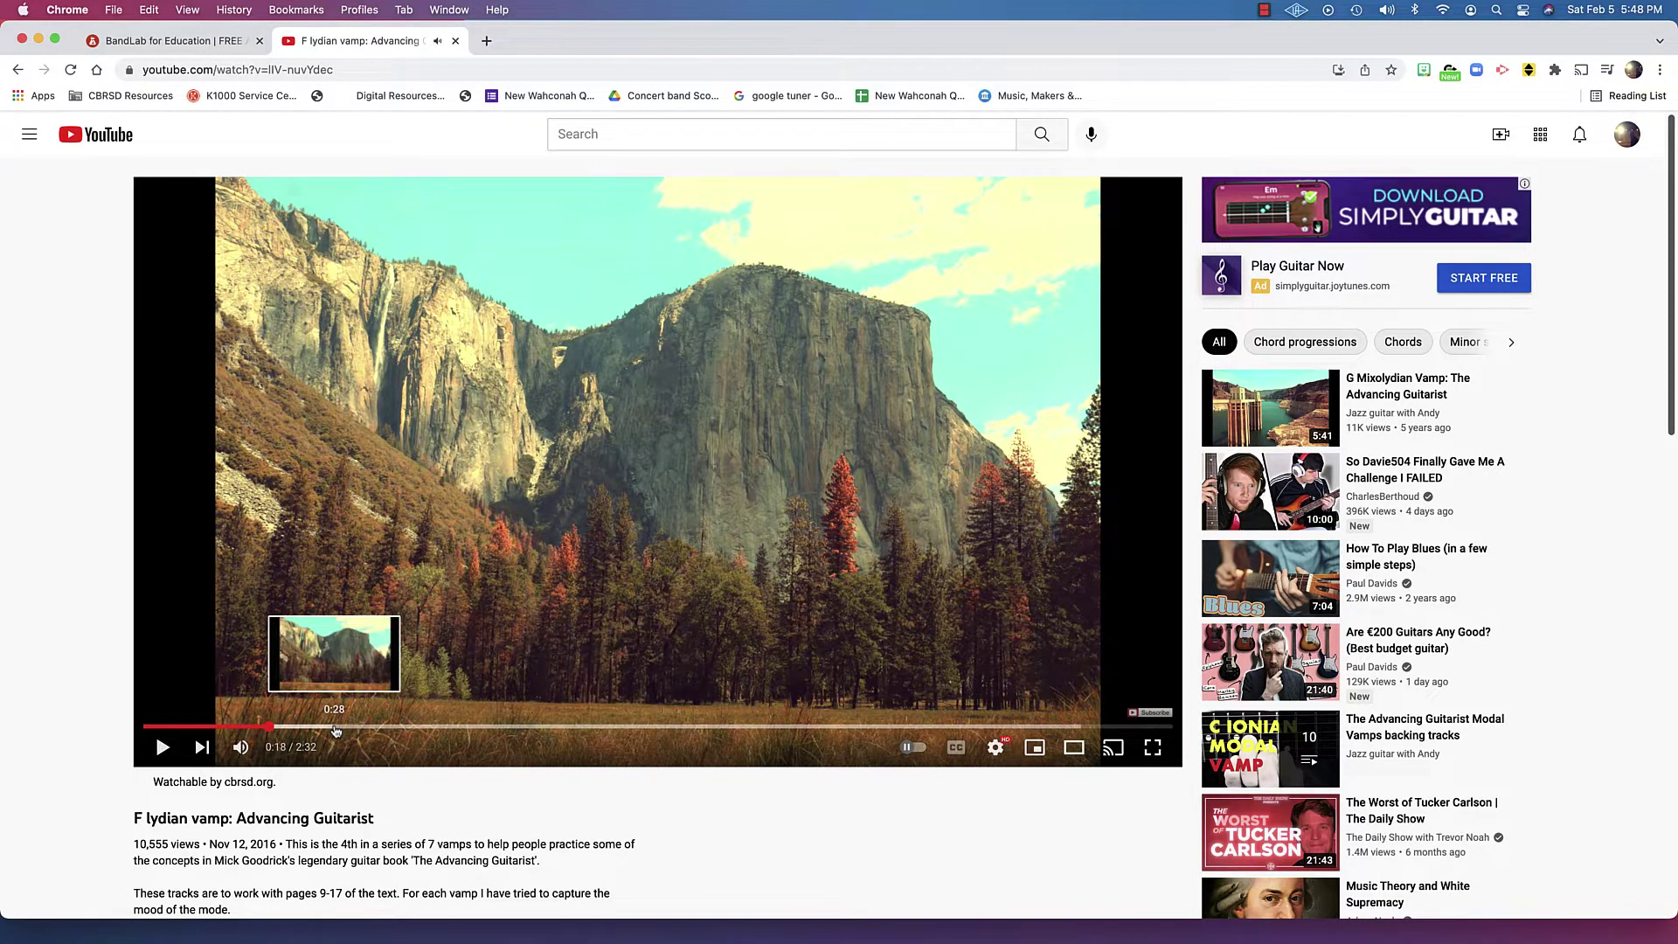
# Step: Go back to the BandLab project and add a Guitar track using the Scarlett 2i4 input
pyautogui.click(194, 43)
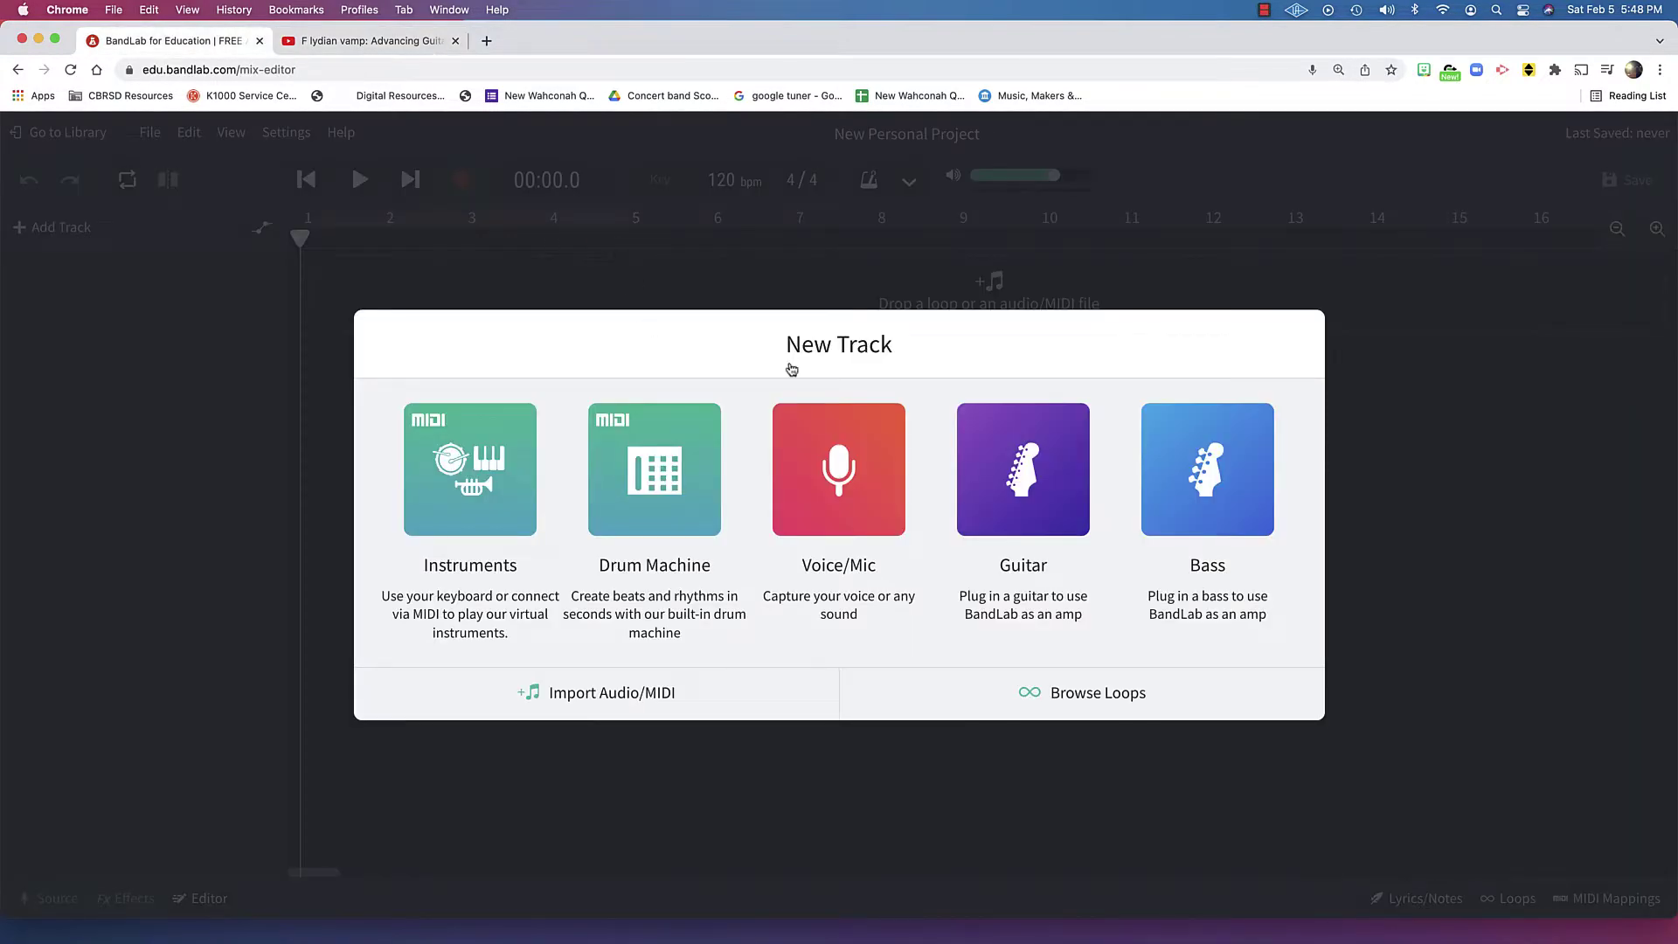
pyautogui.click(1023, 472)
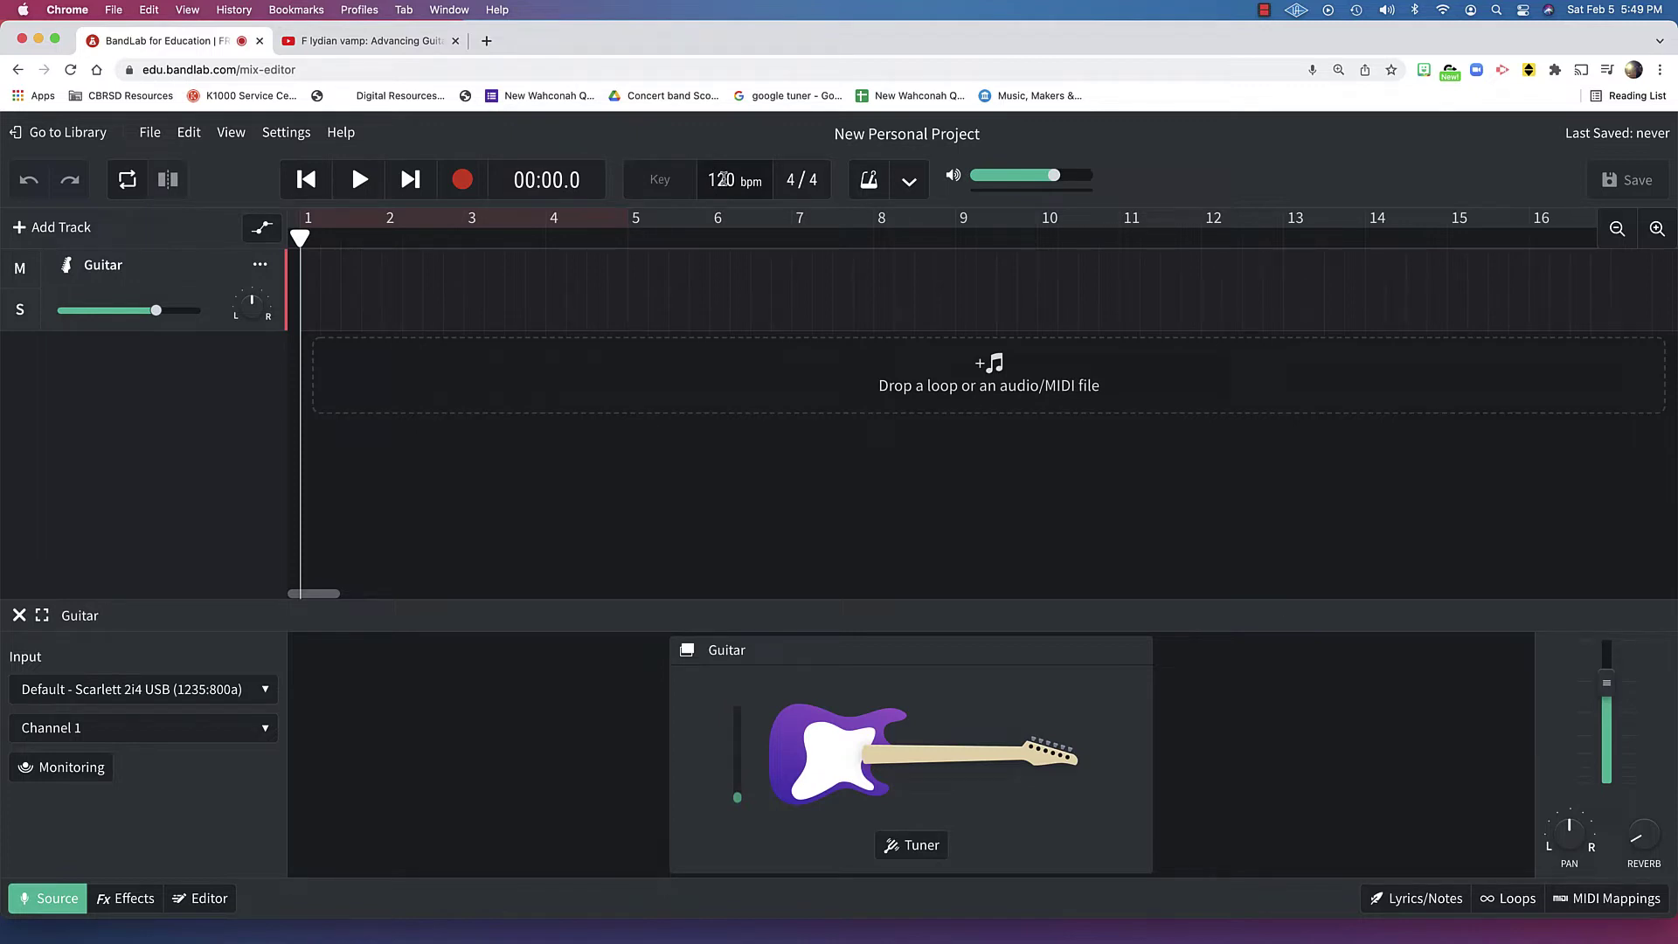
# Step: Set the project tempo to 80 bpm
pyautogui.click(721, 179)
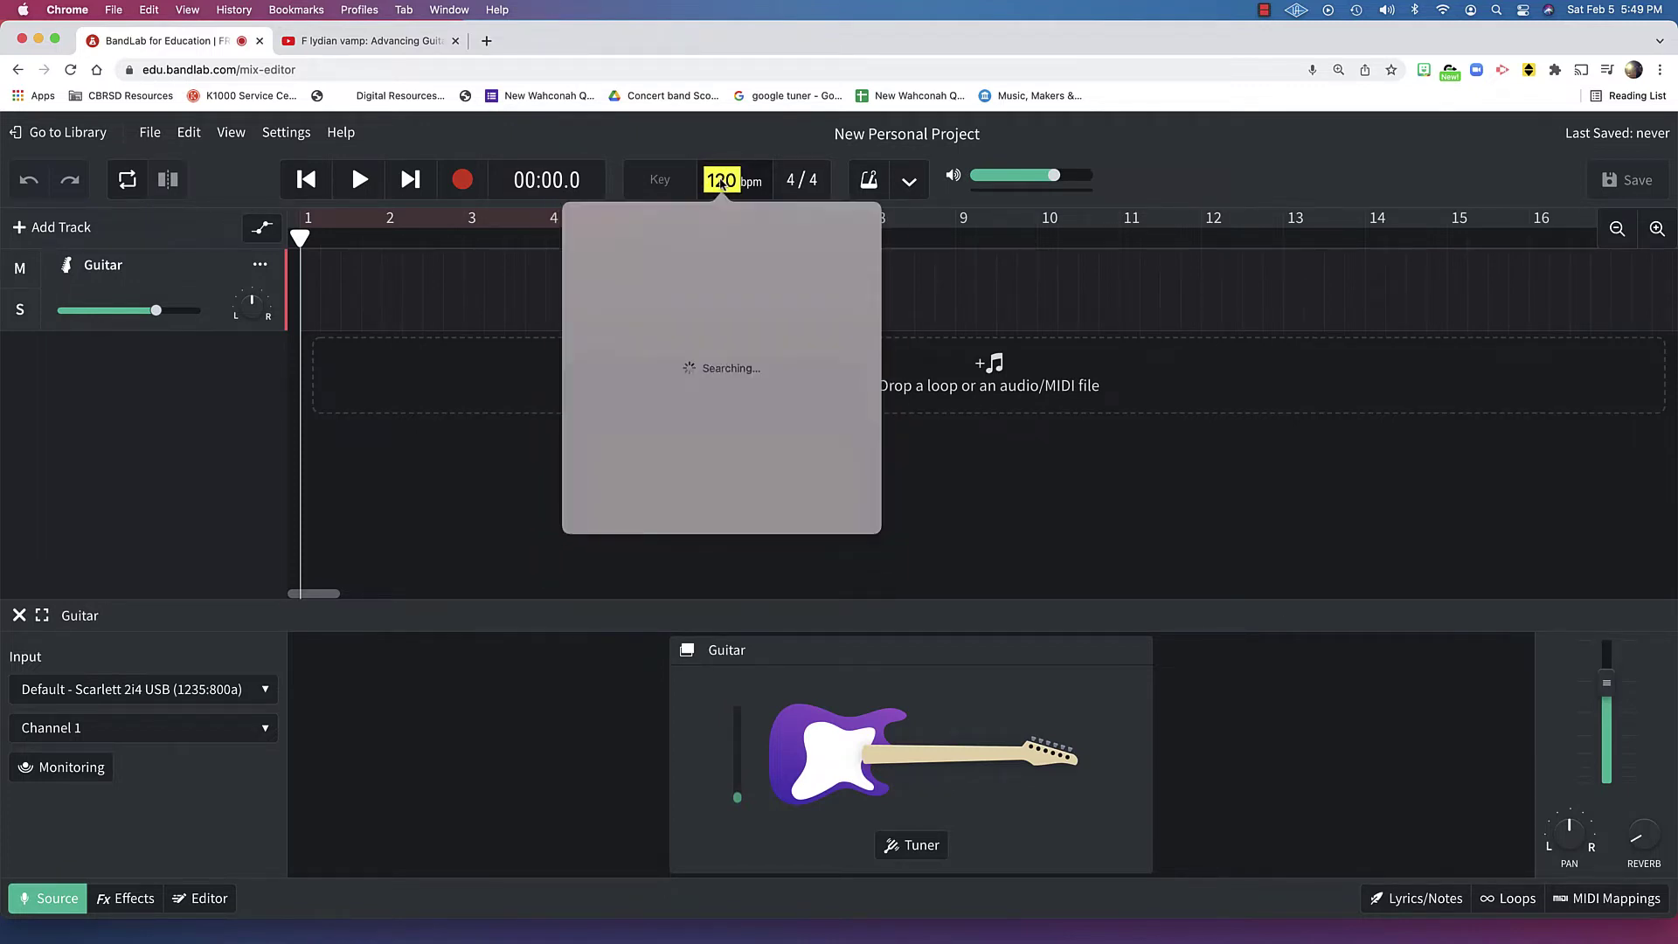
pyautogui.press('Escape')
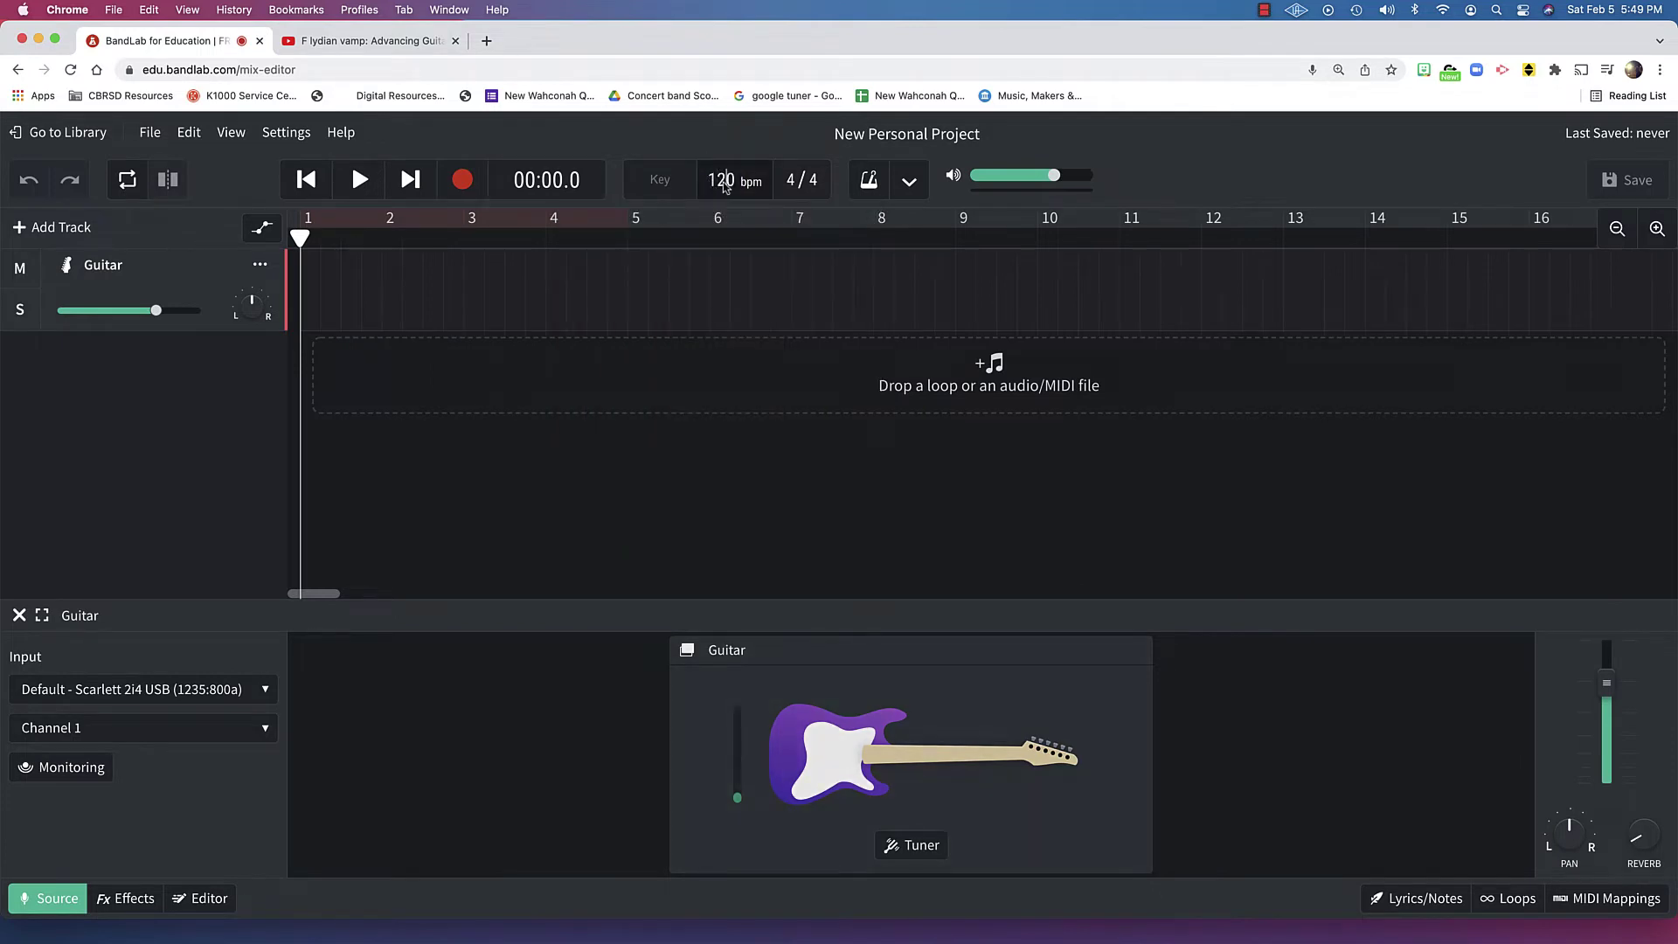
pyautogui.click(724, 185)
pyautogui.write('80')
pyautogui.press('Return')
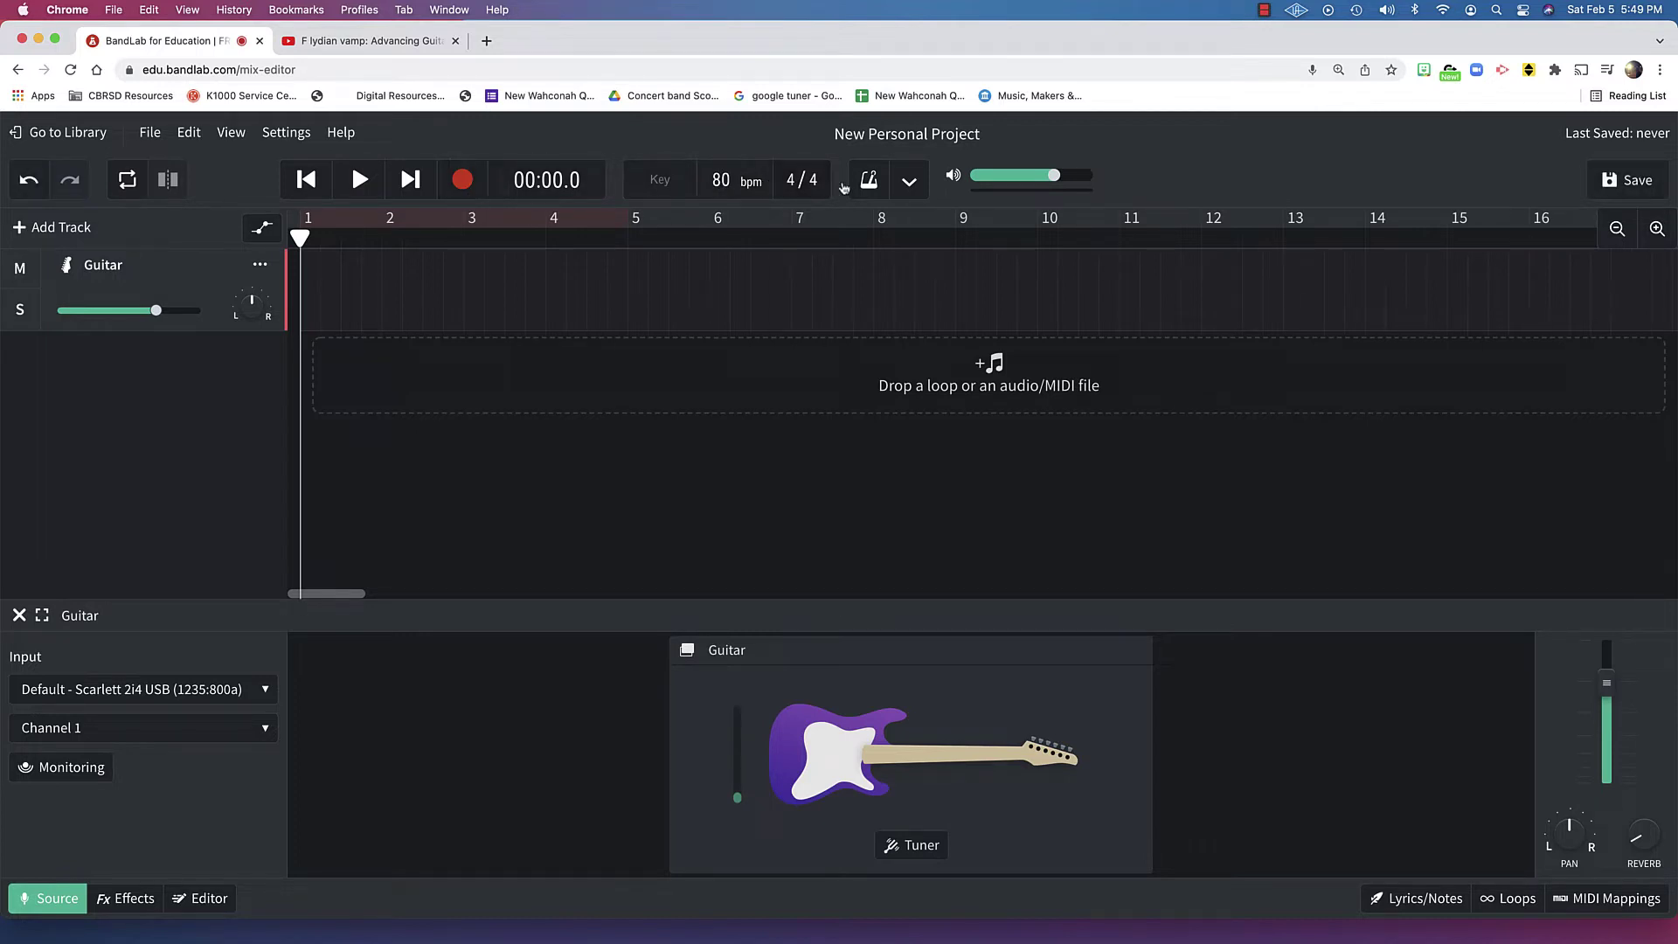
# Step: Turn on the metronome and record a four-bar guitar clip
pyautogui.click(869, 180)
pyautogui.click(462, 180)
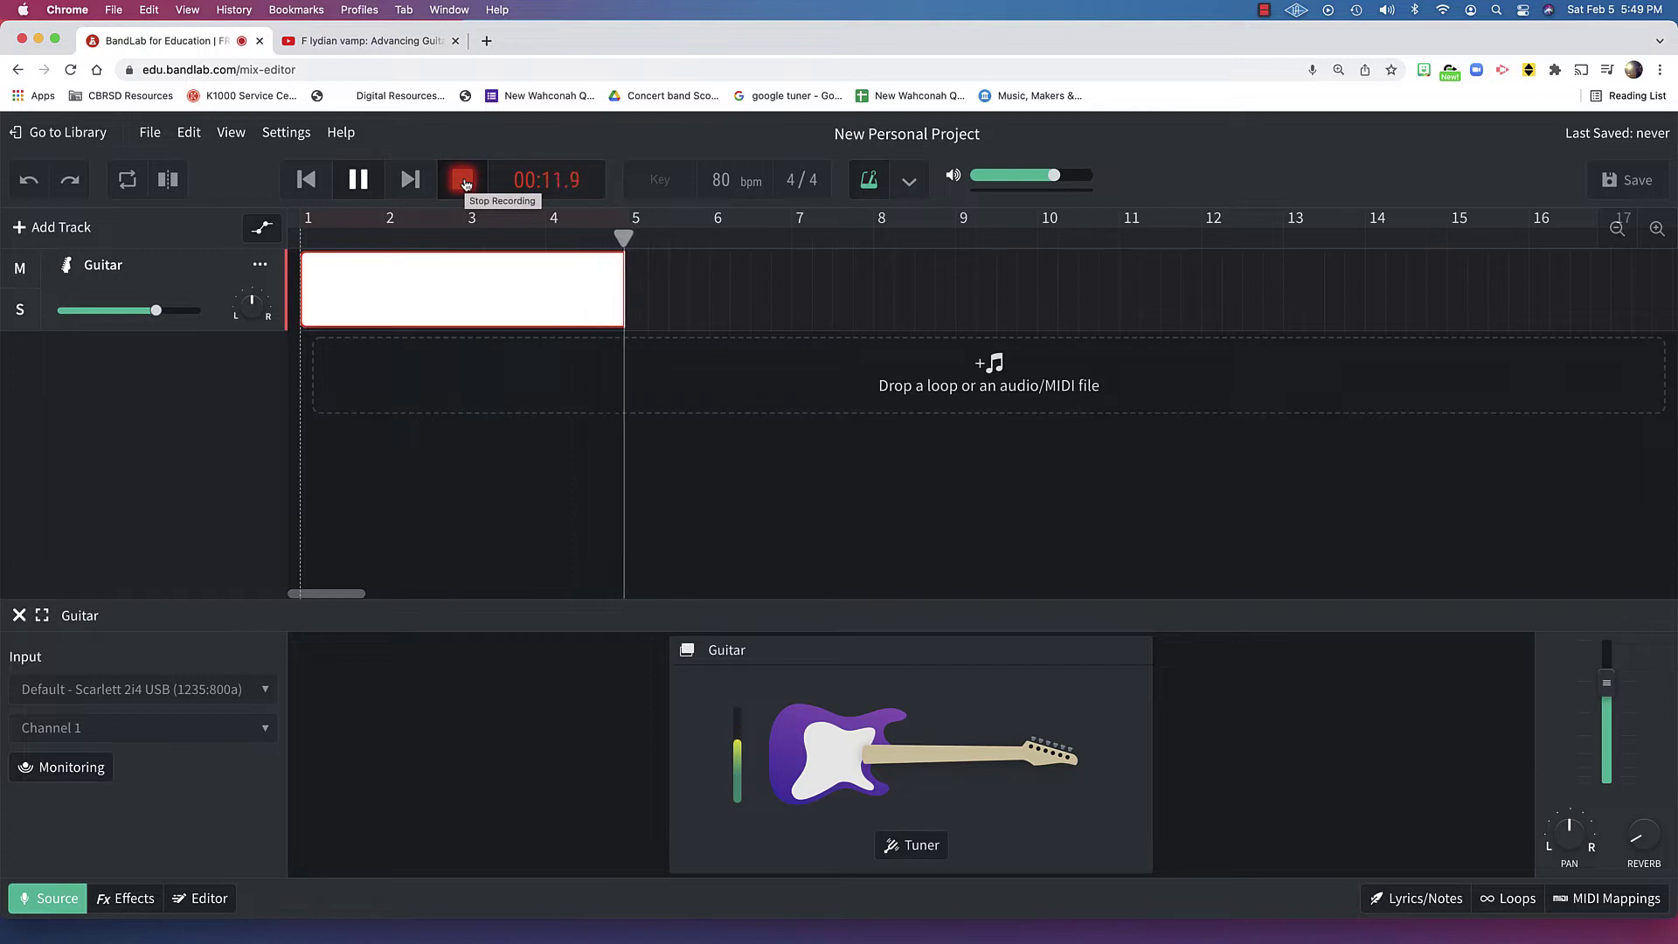
pyautogui.click(463, 180)
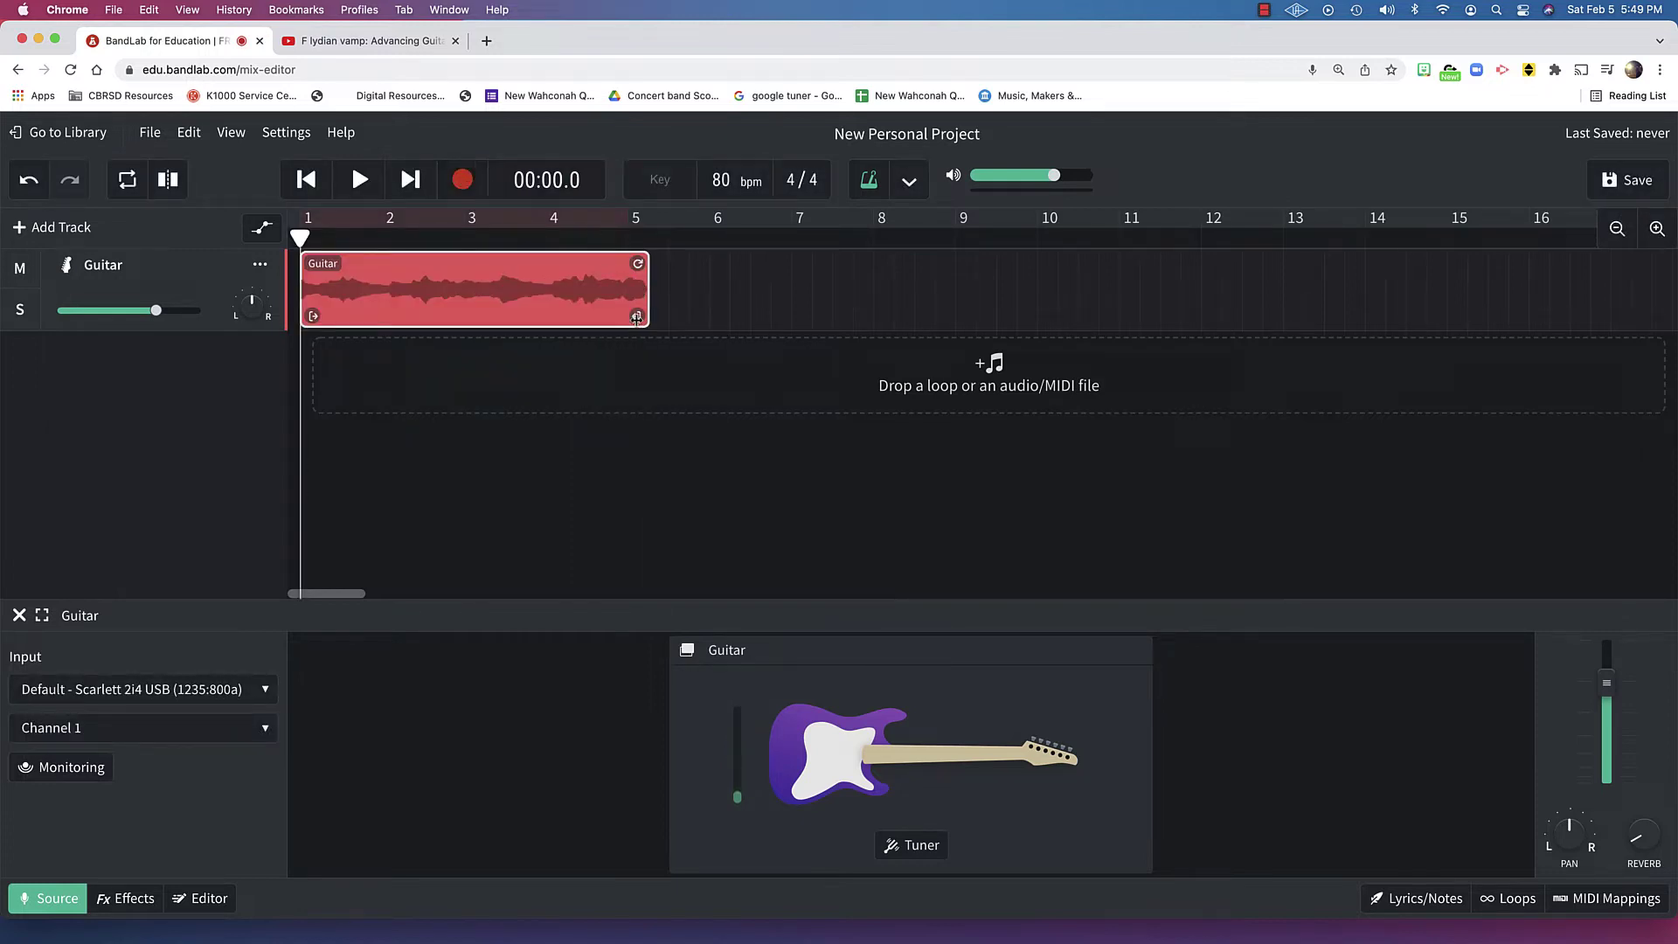
# Step: Trim the guitar clip to end at bar 5 and listen back to it
pyautogui.moveTo(637, 316); pyautogui.dragTo(616, 317)
pyautogui.click(356, 187)
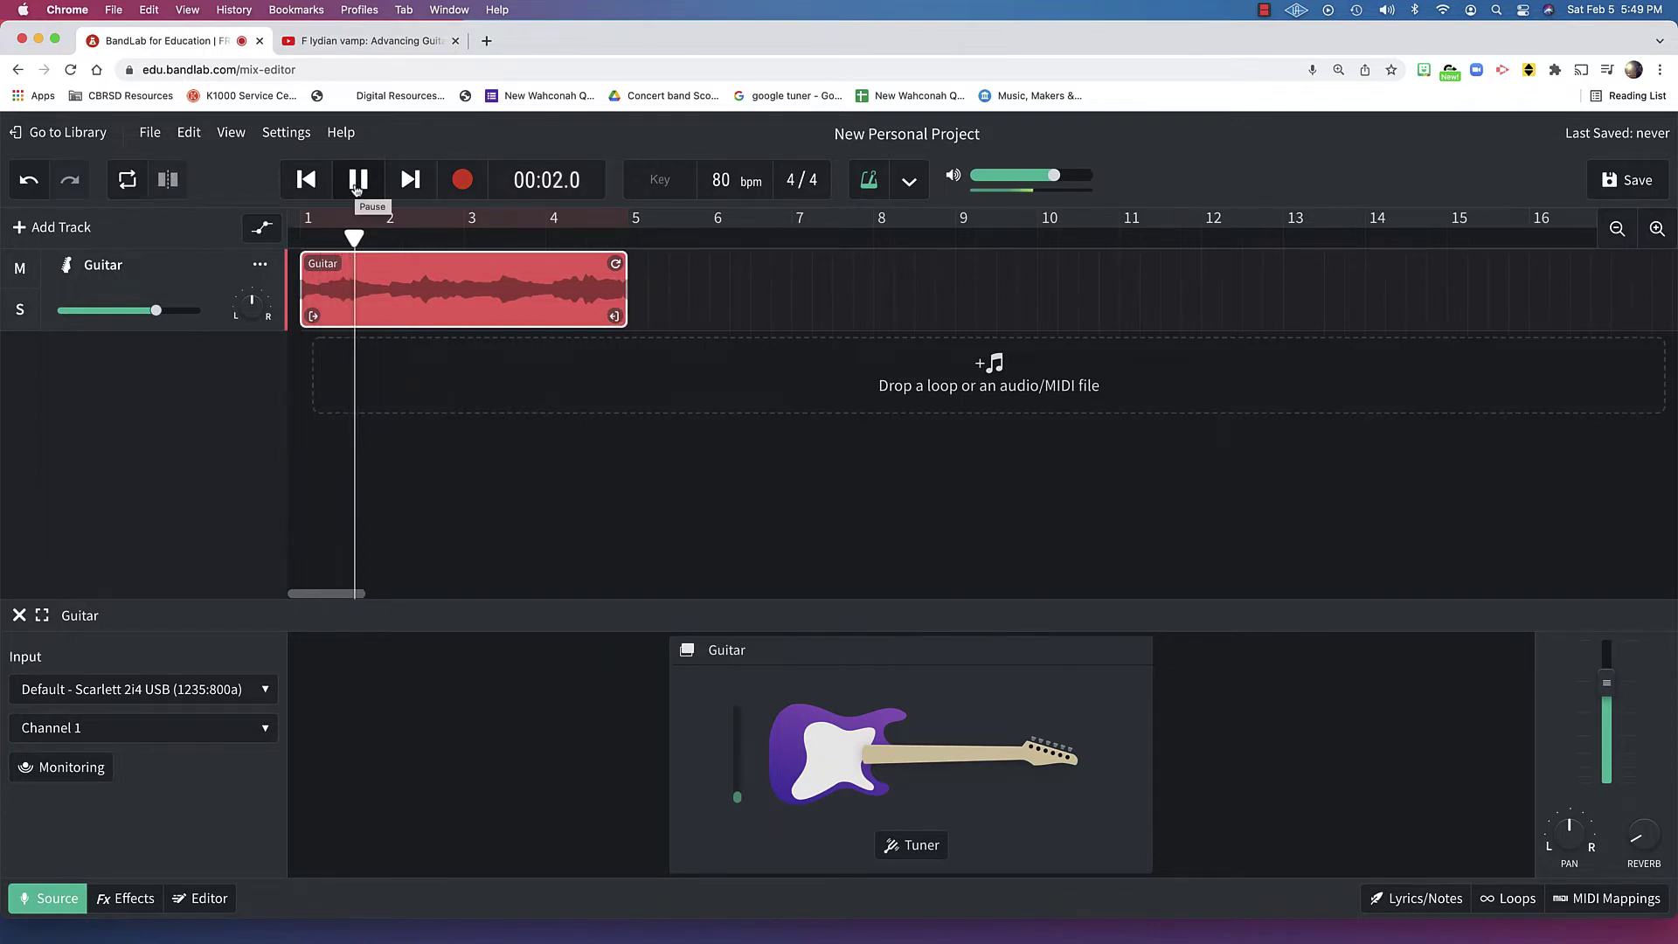
pyautogui.click(357, 187)
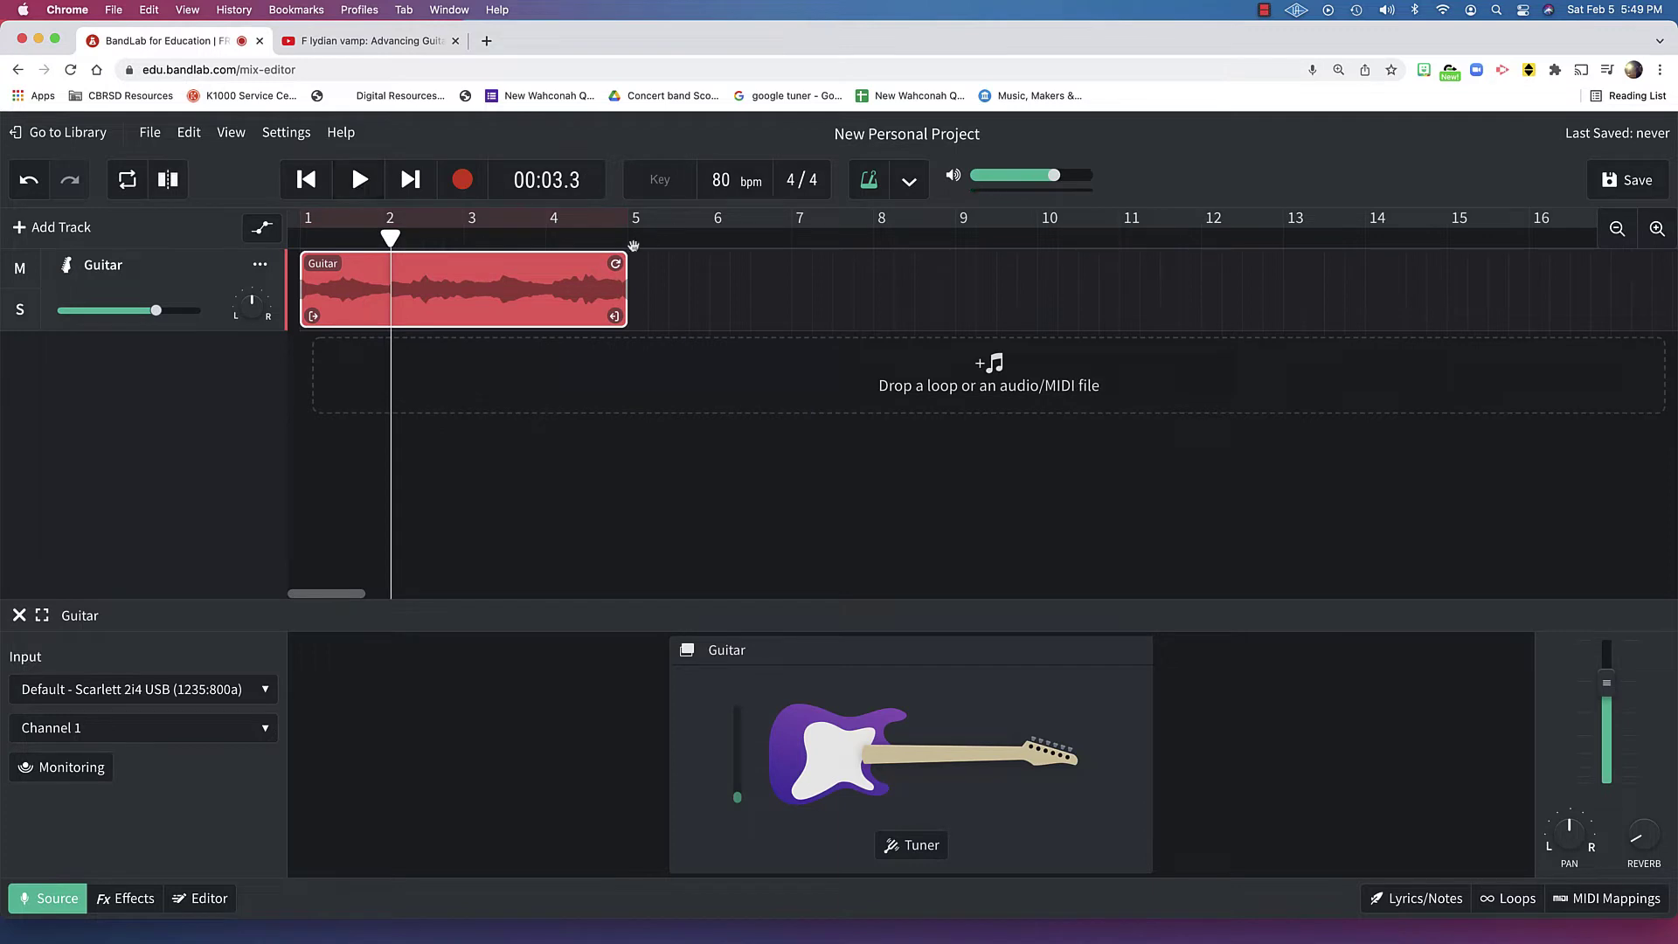
# Step: Loop the four-bar guitar clip out to bar 33
pyautogui.moveTo(615, 263); pyautogui.dragTo(1656, 263)
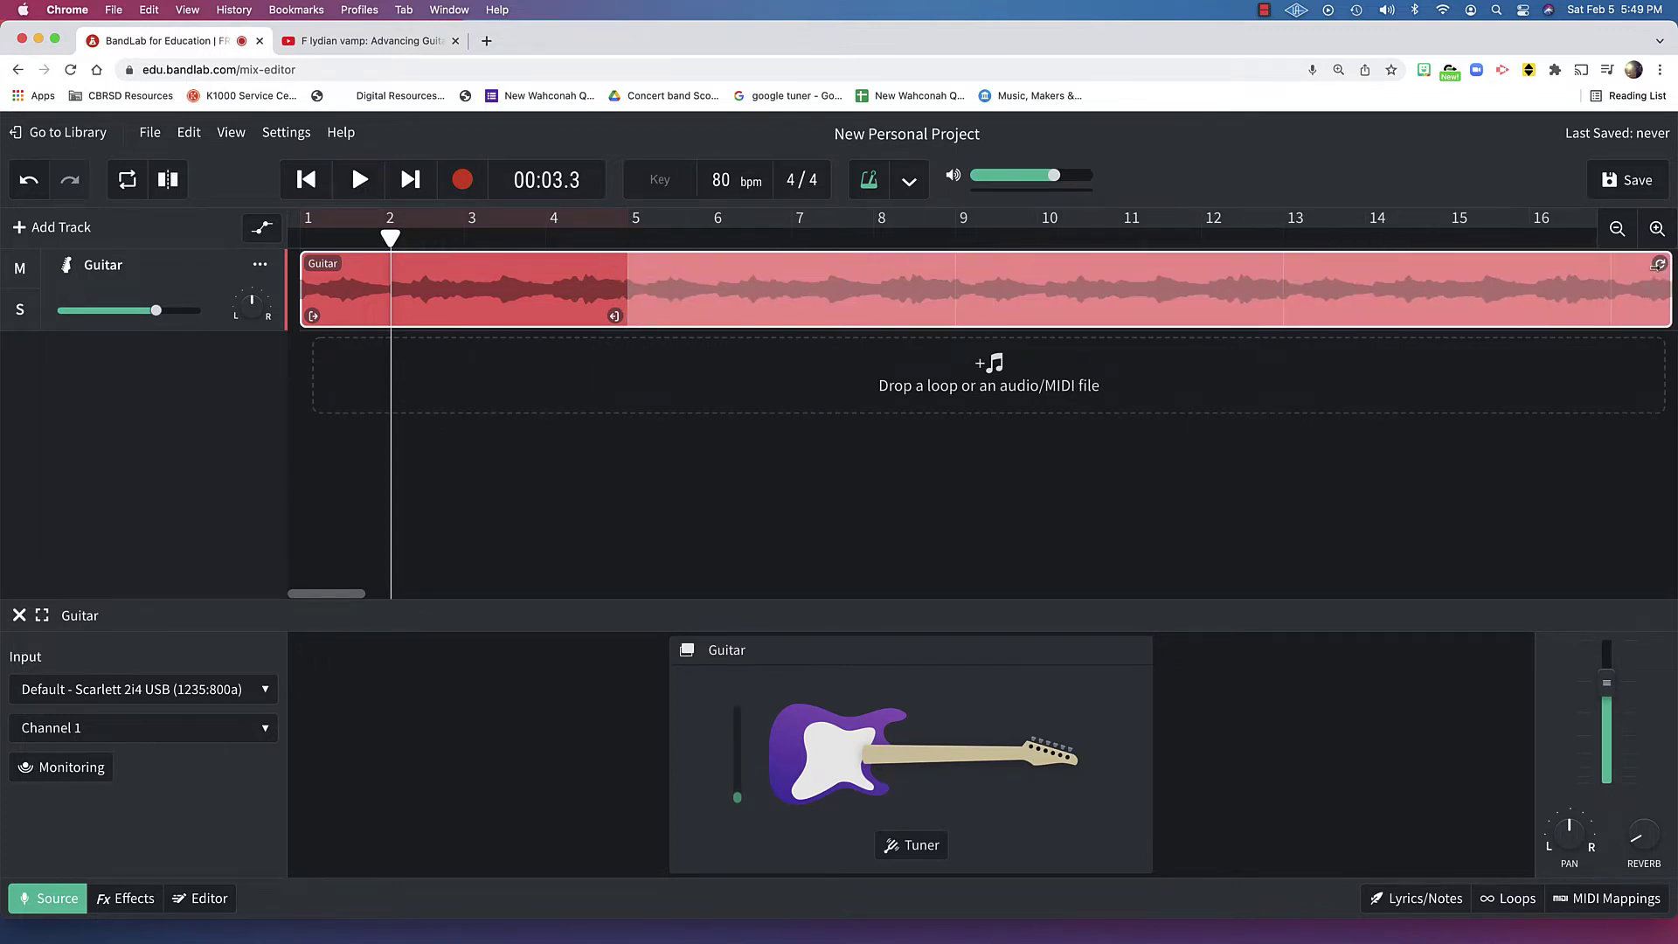
pyautogui.hscroll(5, 1578, 293)
pyautogui.moveTo(1368, 264)
pyautogui.mouseDown()
pyautogui.moveTo(1674, 278)
pyautogui.moveTo(1546, 263)
pyautogui.moveTo(1669, 266)
pyautogui.moveTo(1330, 292)
pyautogui.moveTo(1384, 291)
pyautogui.mouseUp()
# Step: Add an instrument track and switch its sound to the '62 P-Bass
pyautogui.click(56, 229)
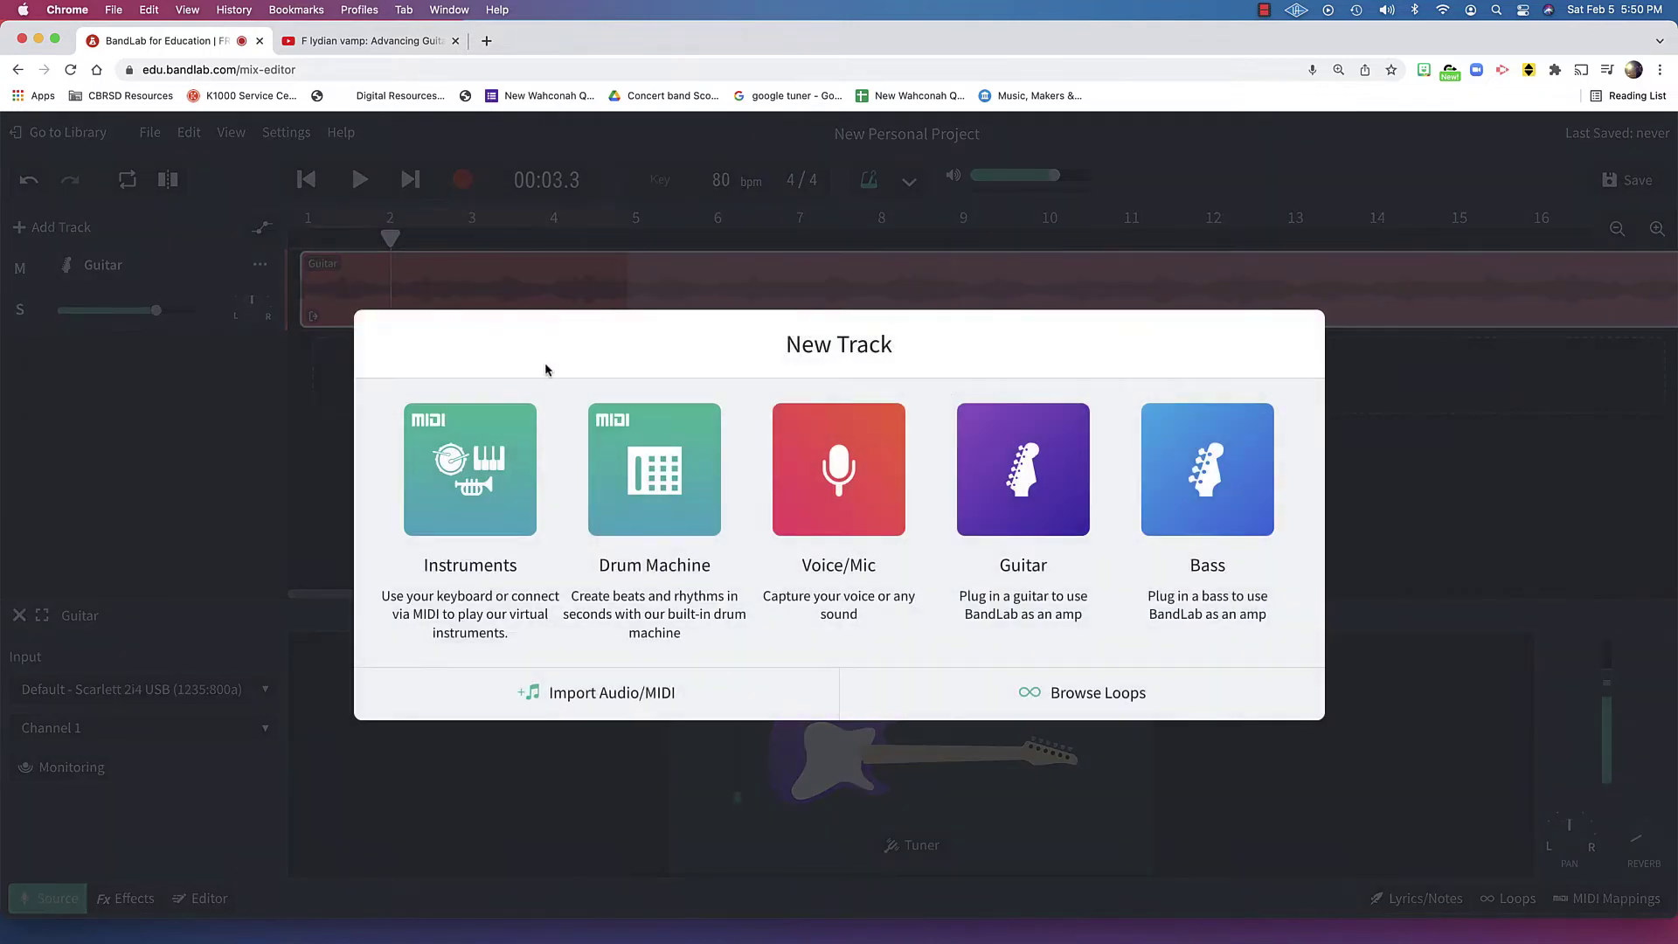
pyautogui.click(505, 474)
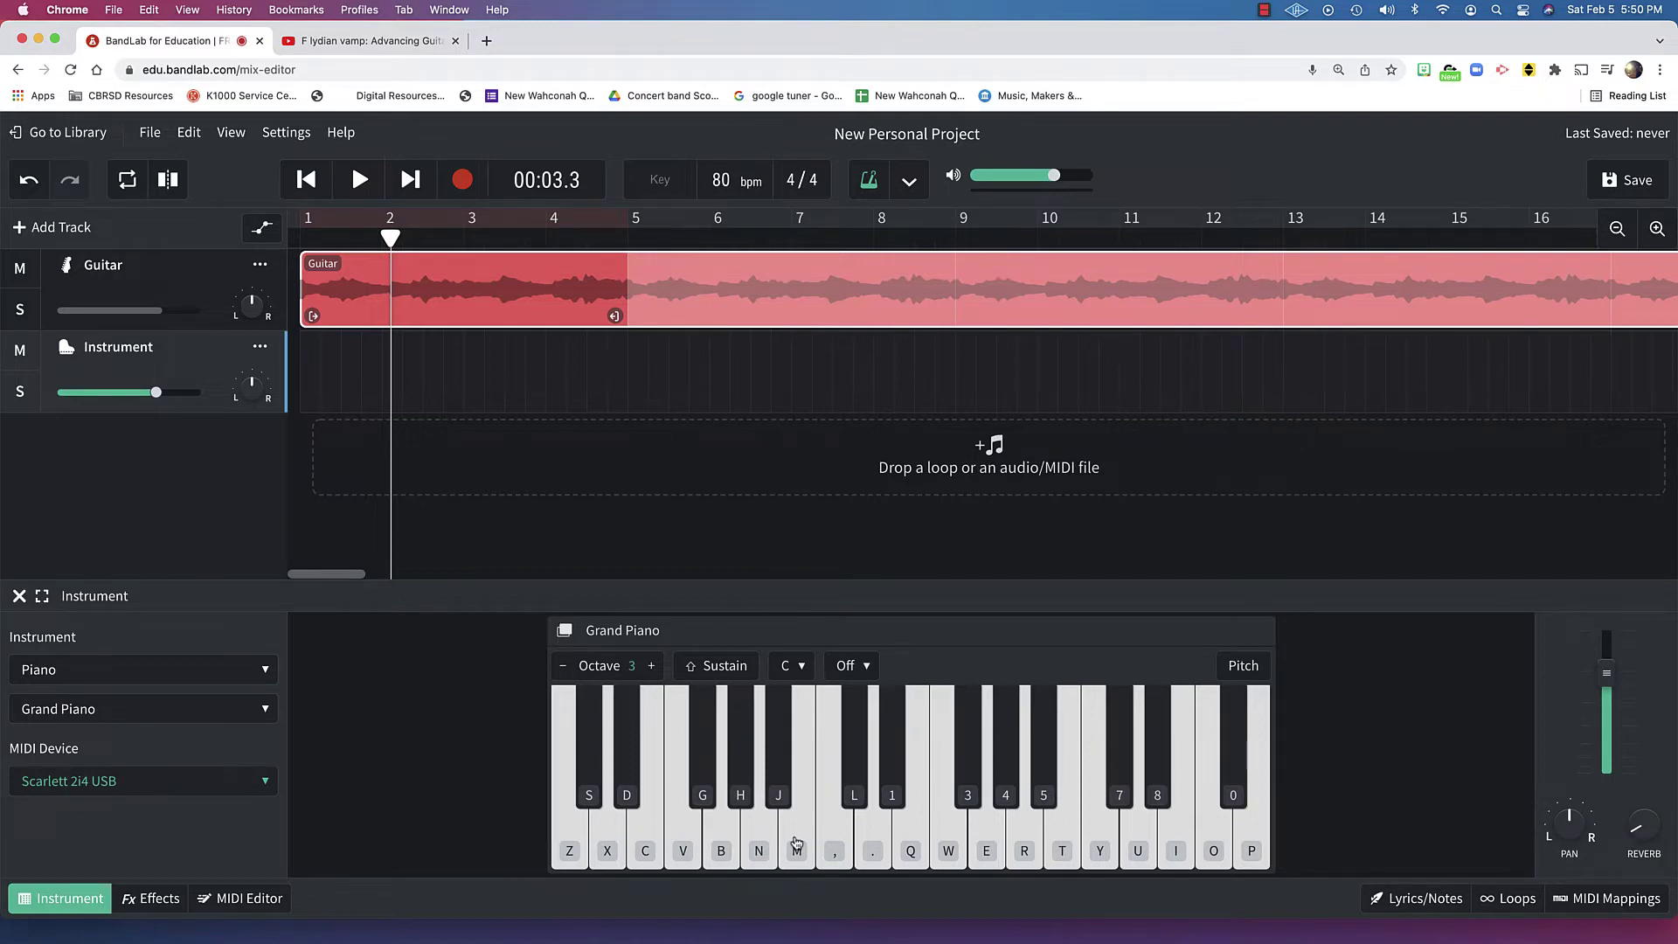
pyautogui.click(681, 845)
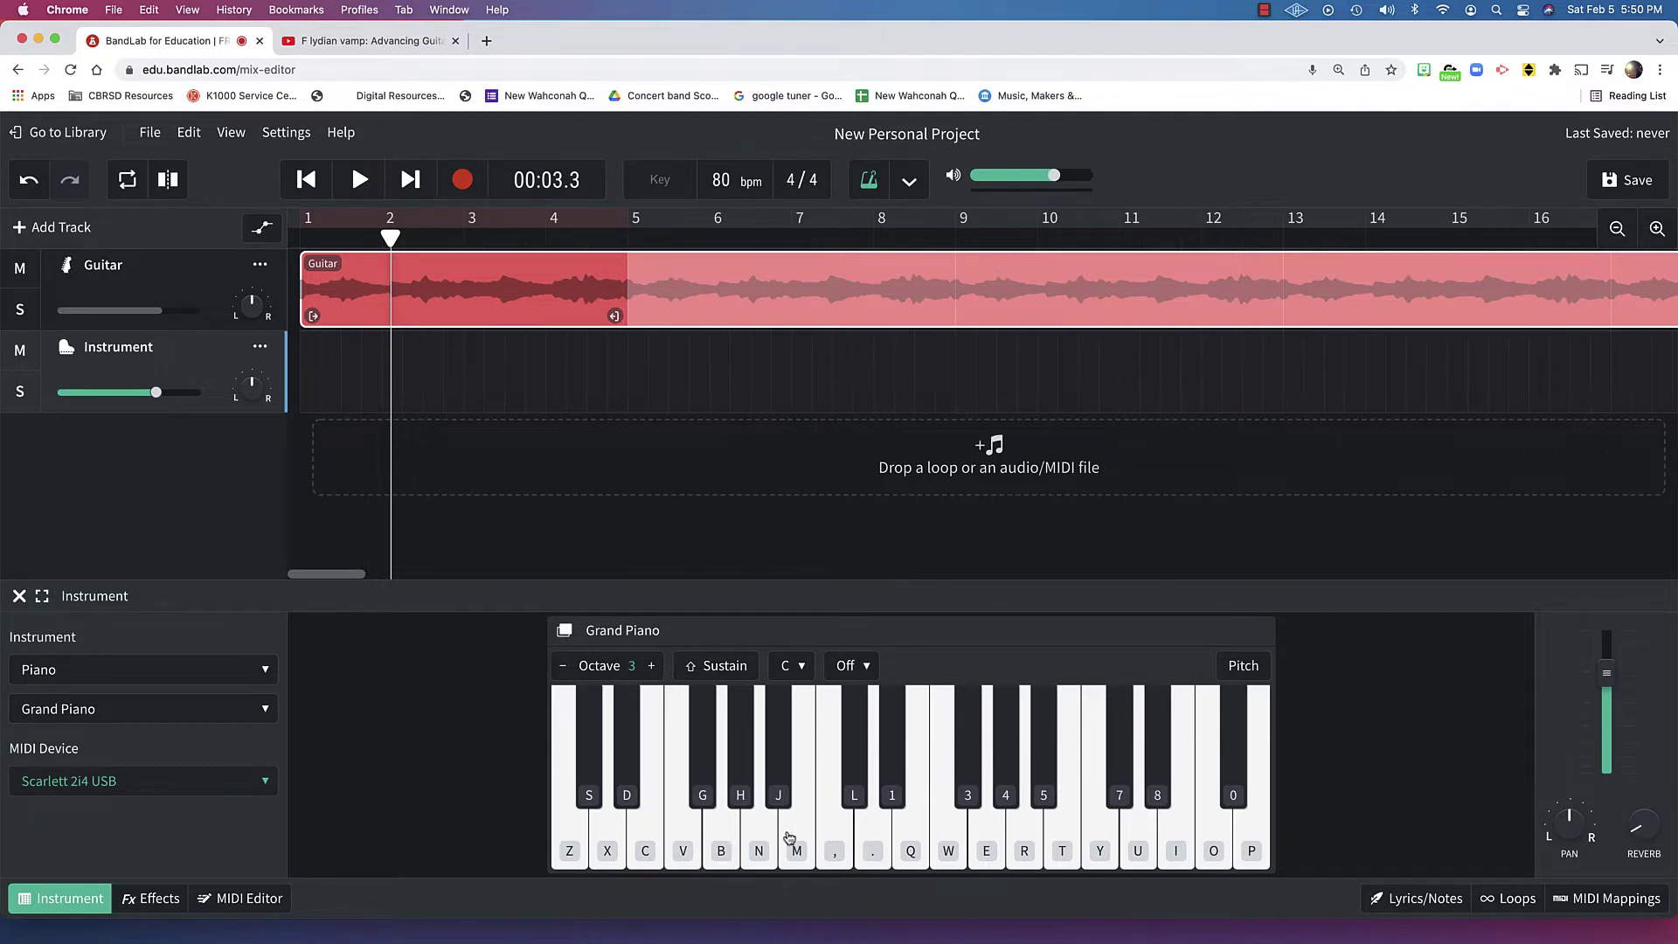
pyautogui.press('v')
pyautogui.click(220, 671)
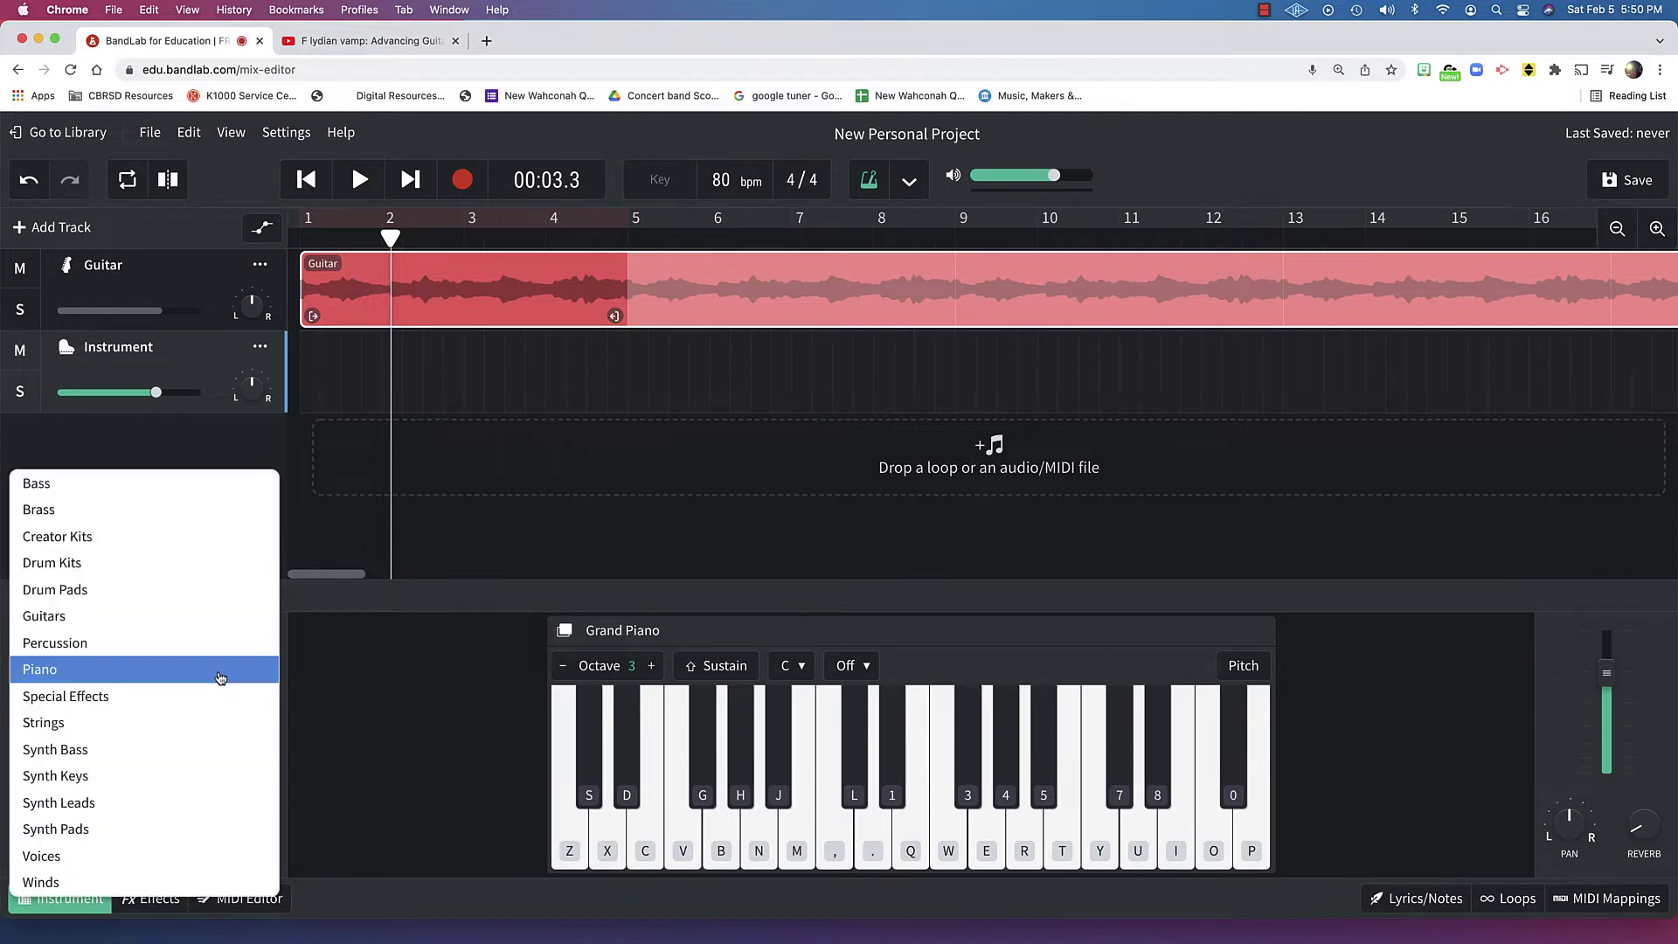
pyautogui.click(170, 483)
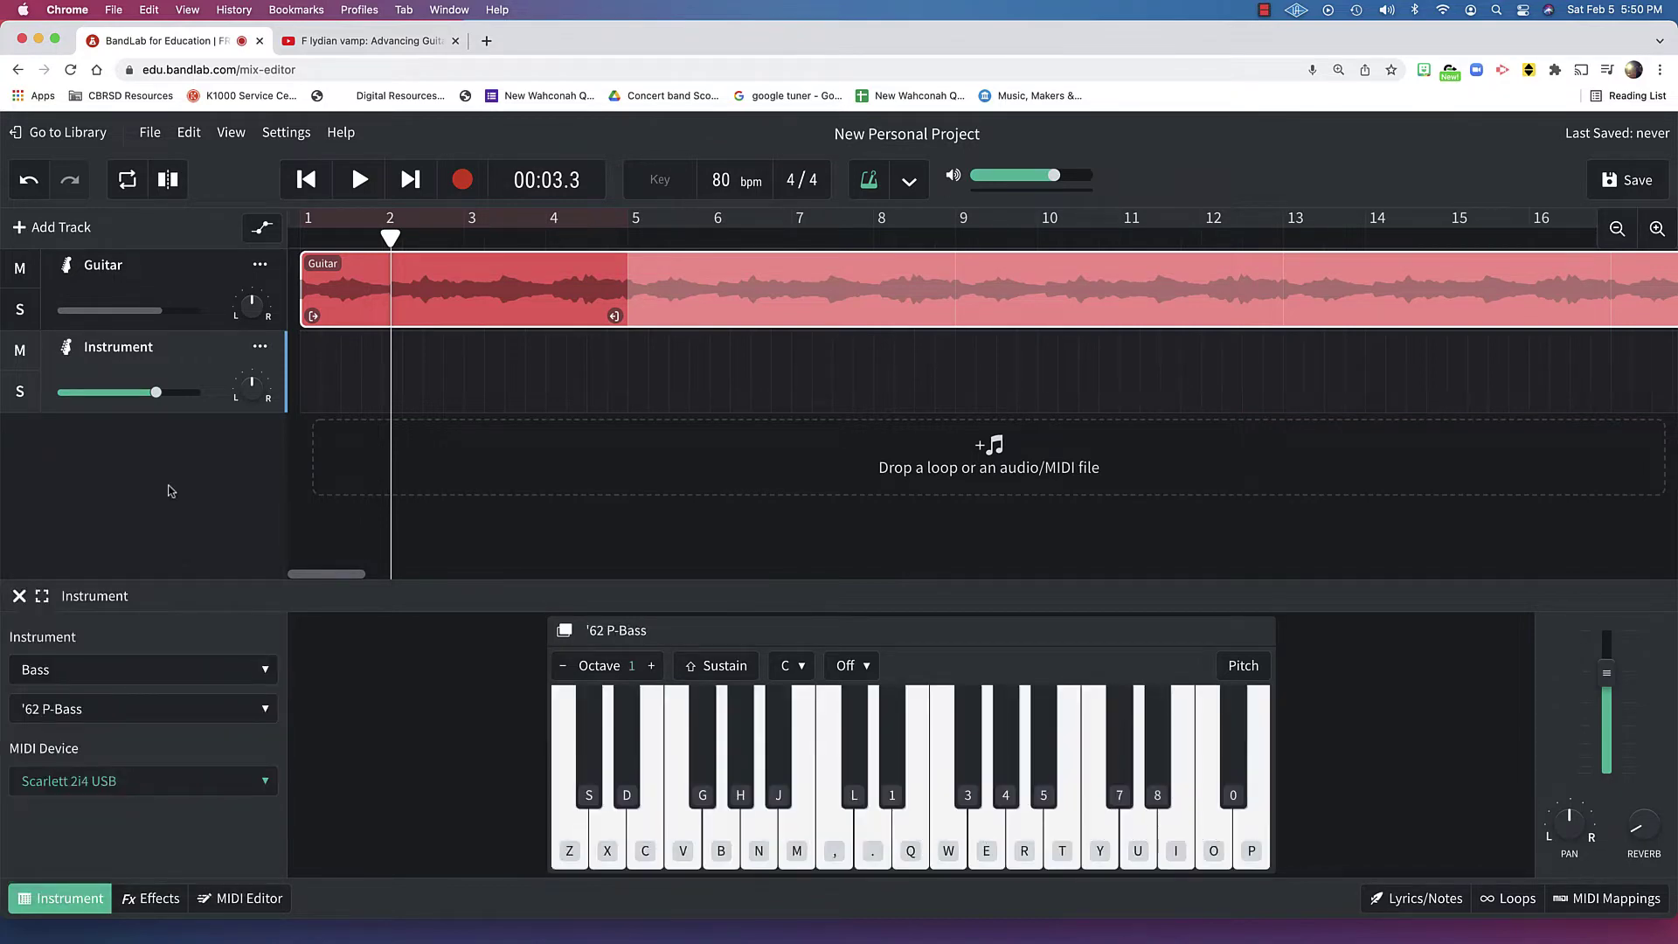
pyautogui.press('v')
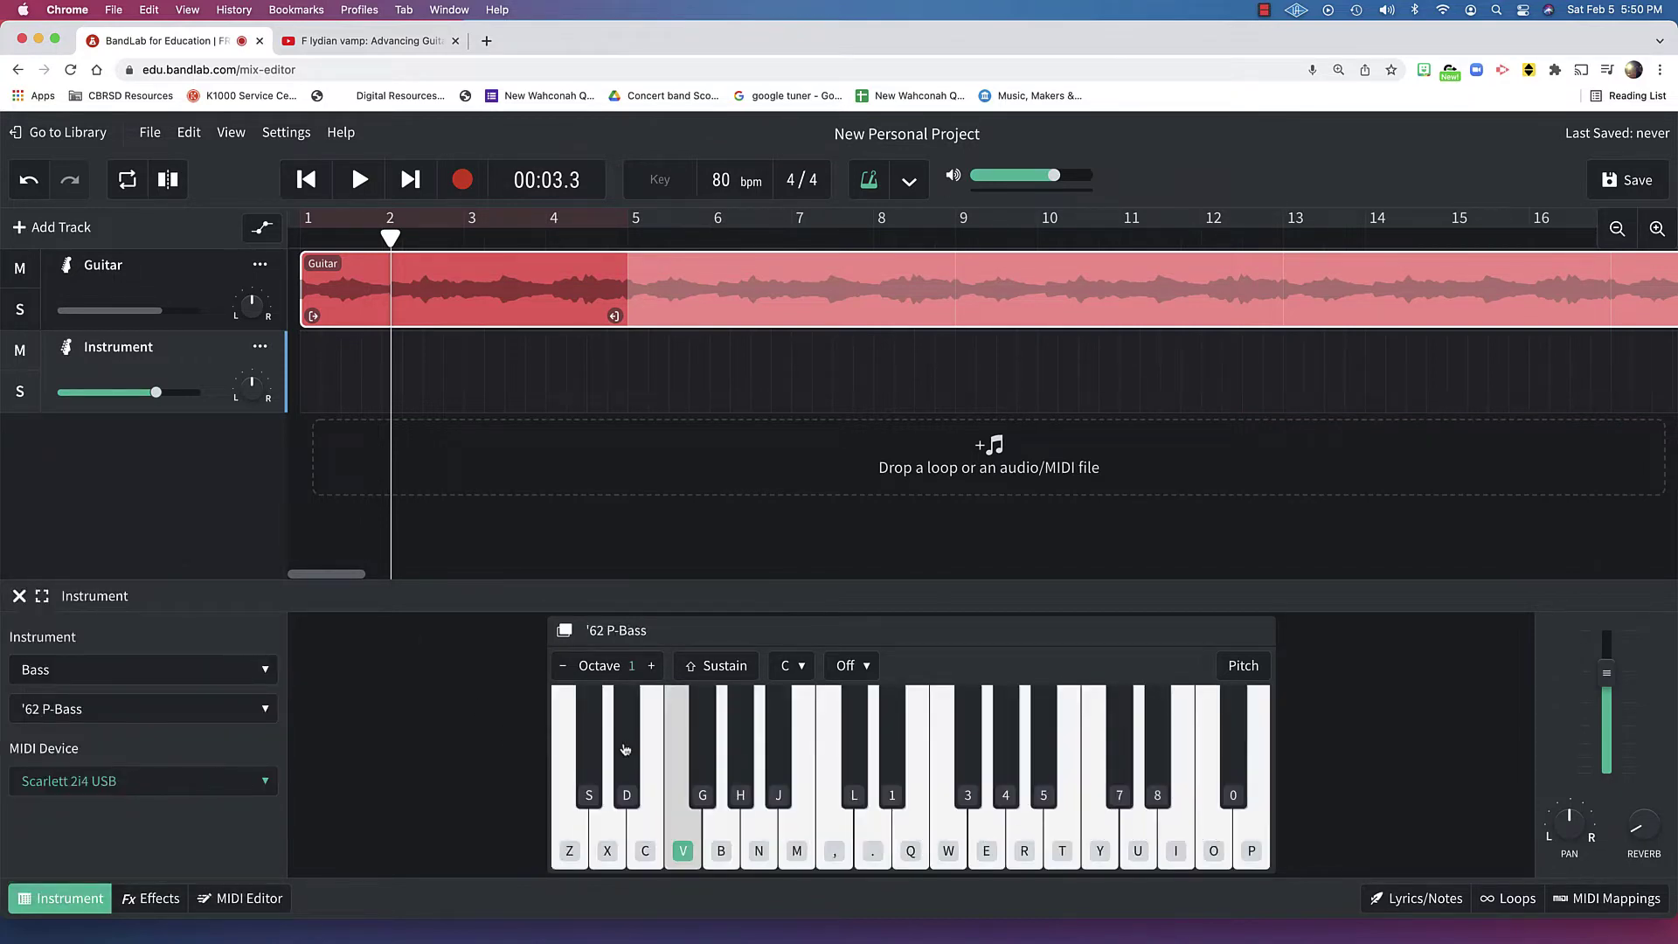
# Step: Record a four-bar bass line from the start and loop it to bar 33
pyautogui.press('Return')
pyautogui.click(462, 181)
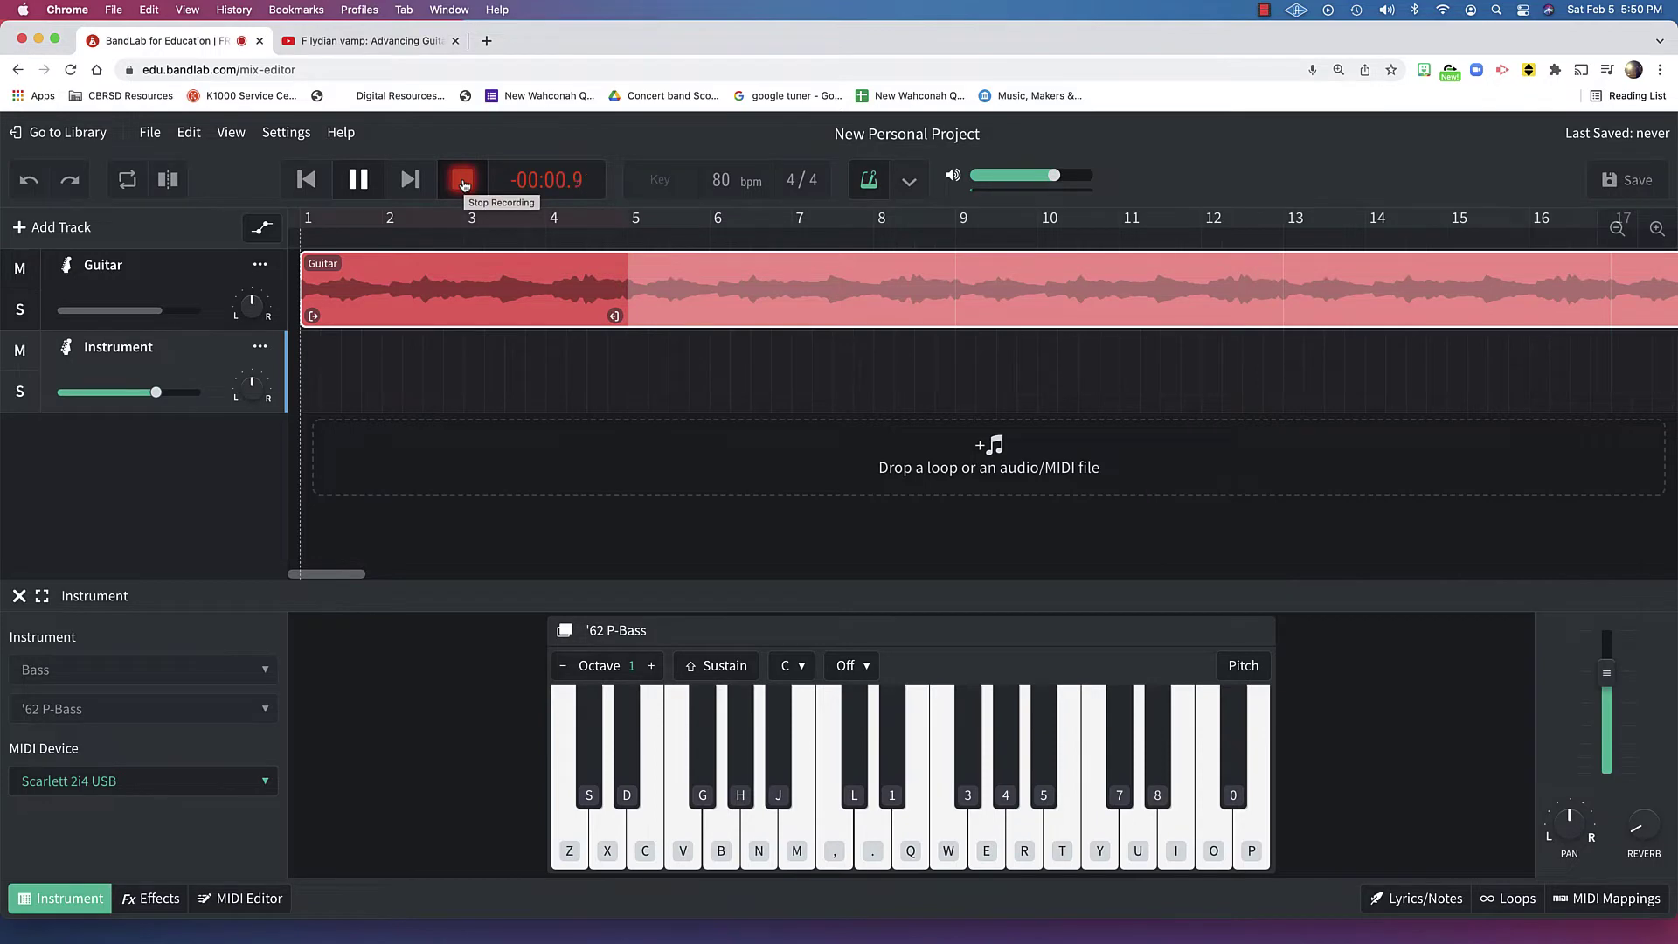
pyautogui.press('v')
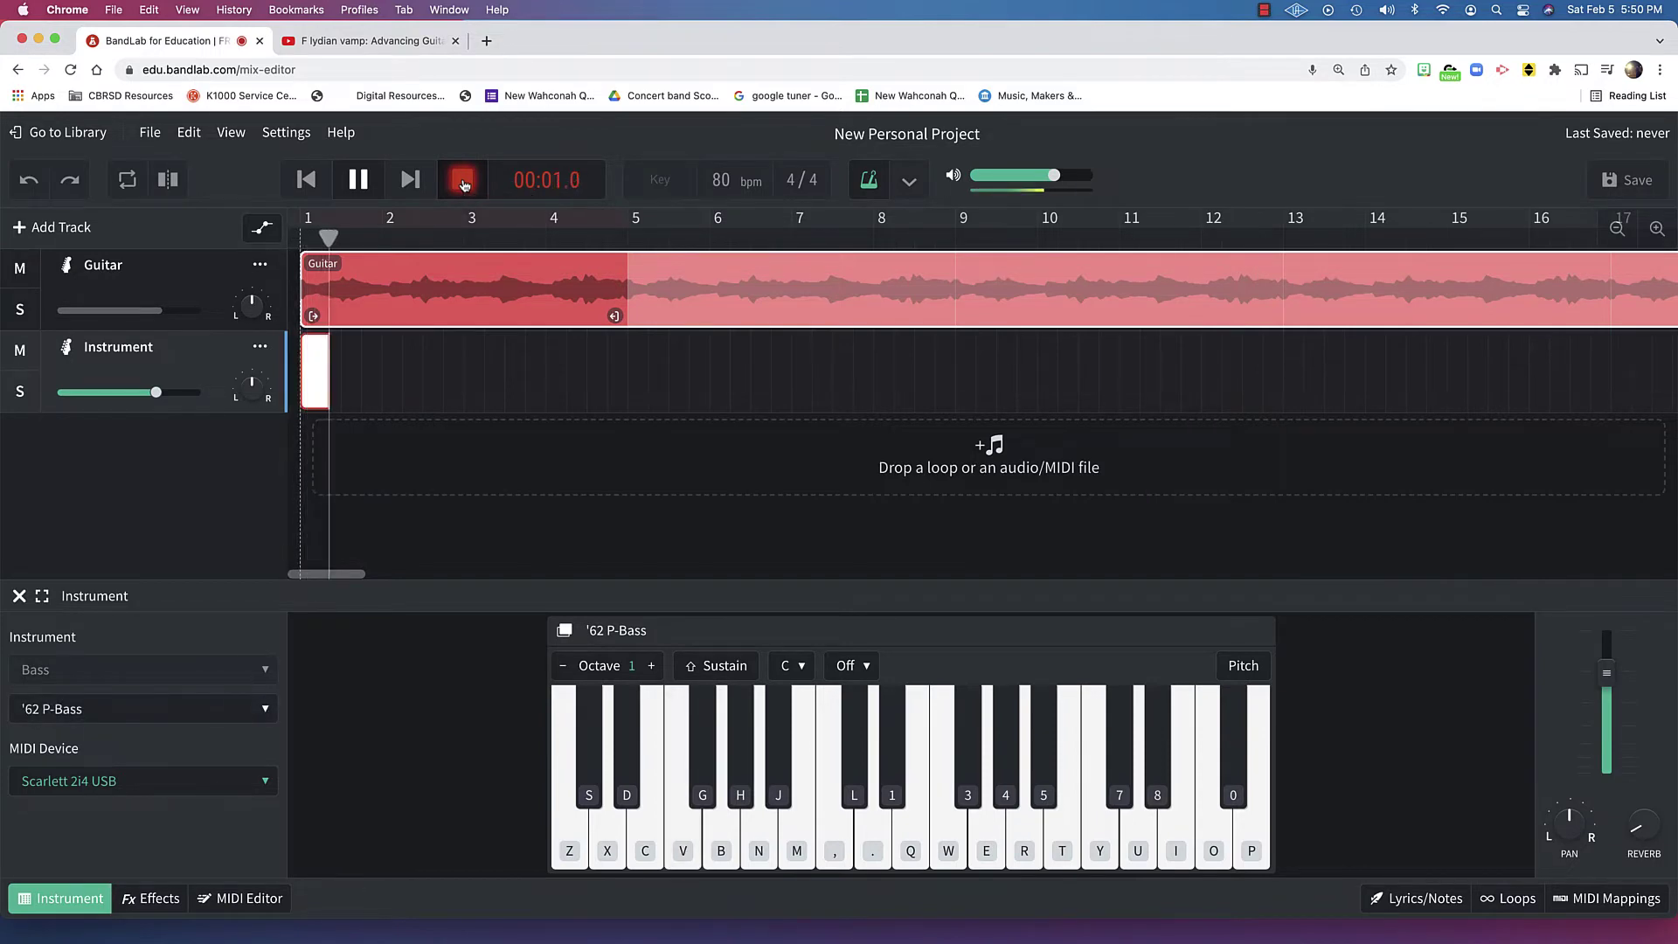
pyautogui.press('v')
pyautogui.press('v')
pyautogui.press('v')
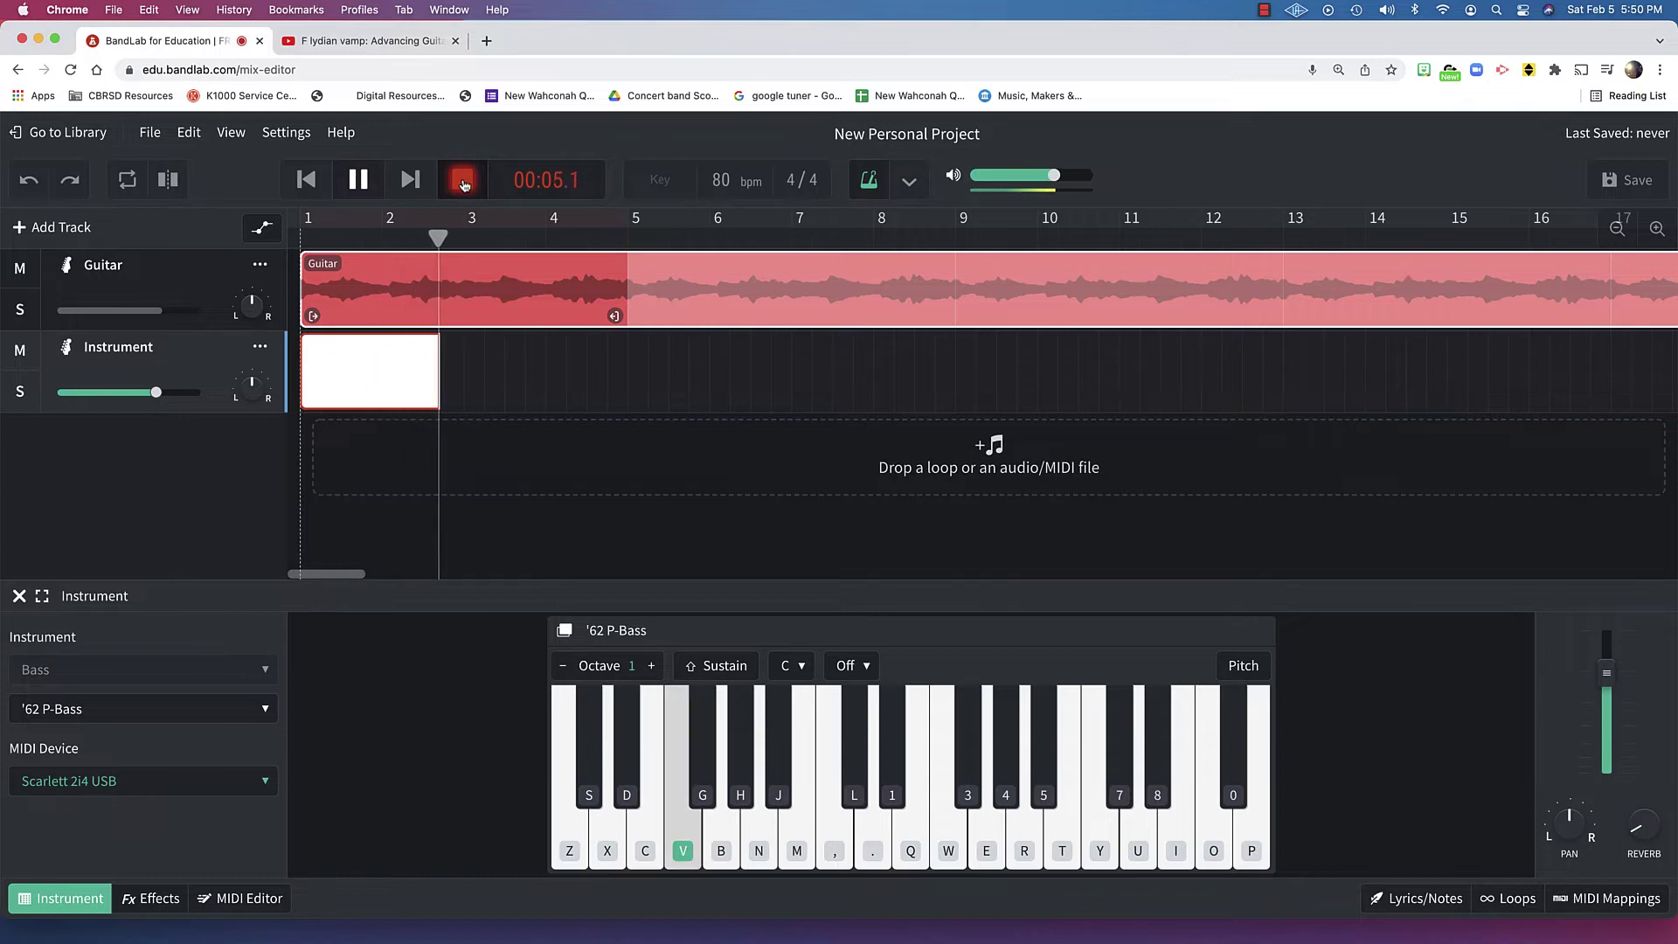
pyautogui.press('v')
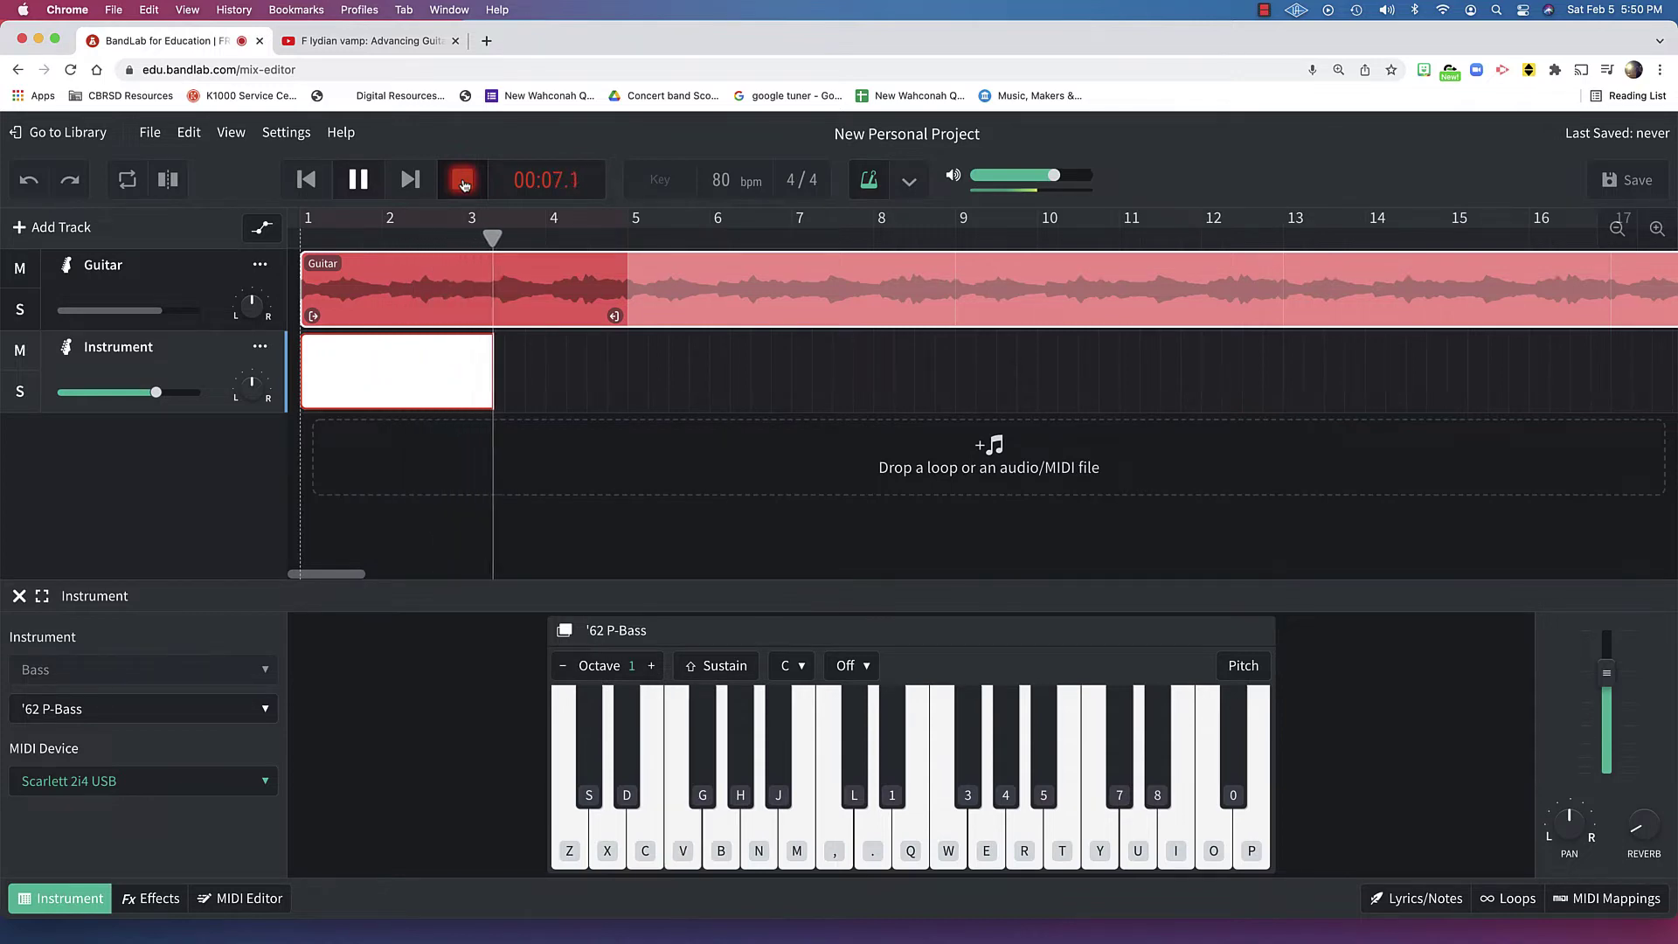
pyautogui.press('v')
pyautogui.press('v')
pyautogui.press('v')
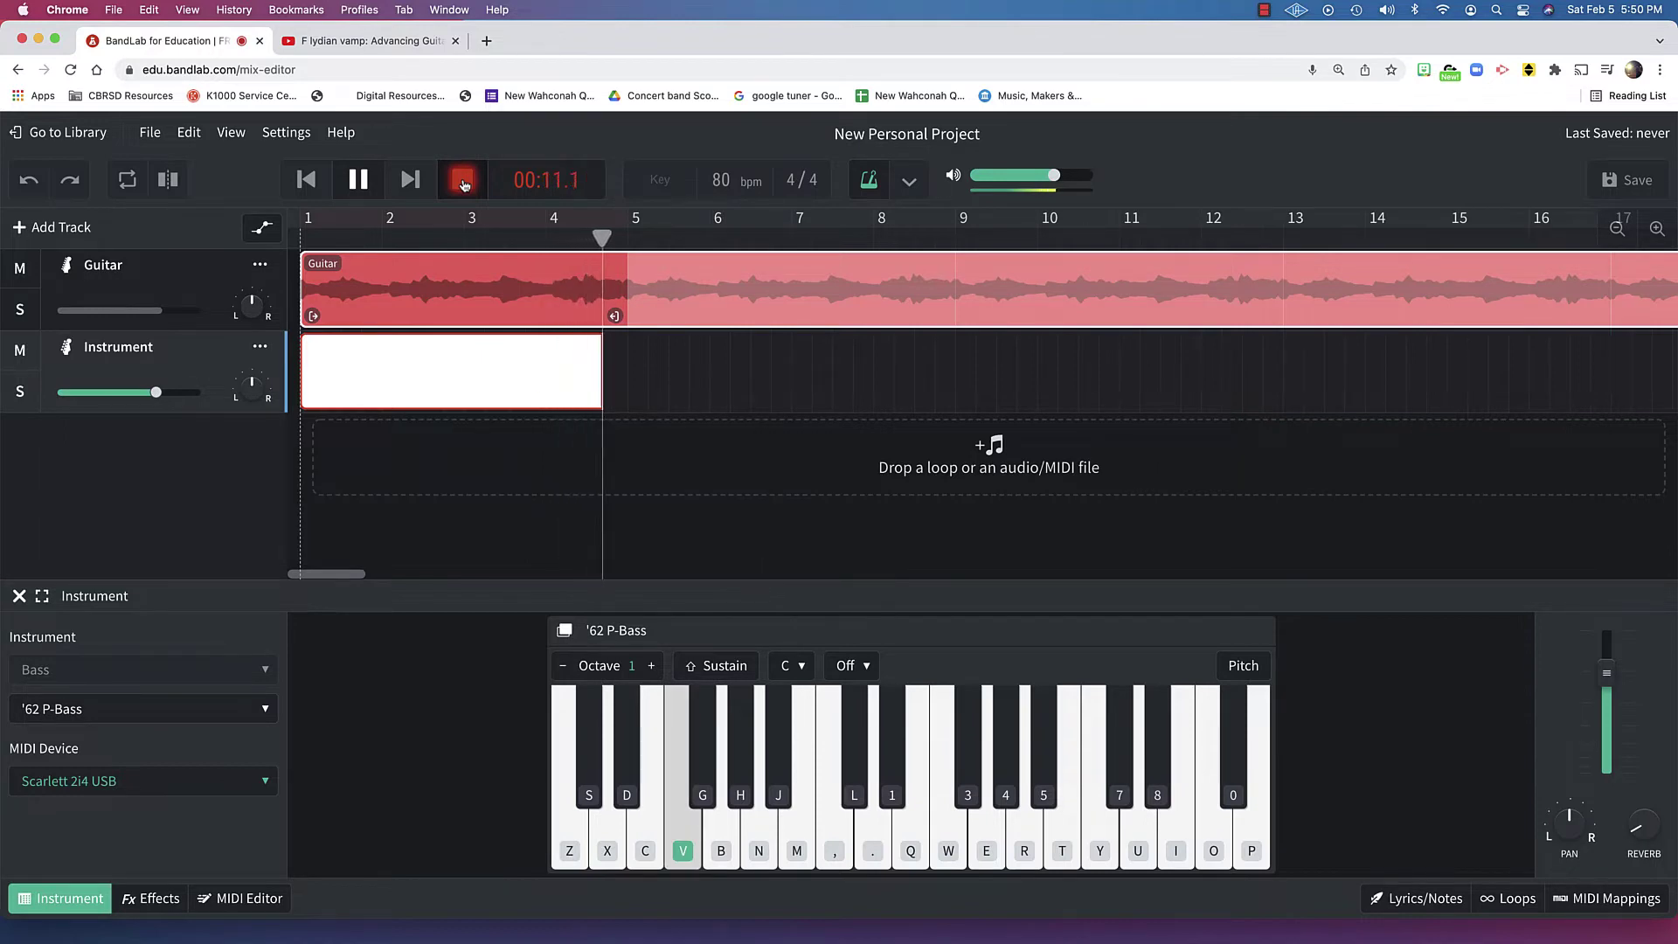
pyautogui.click(464, 183)
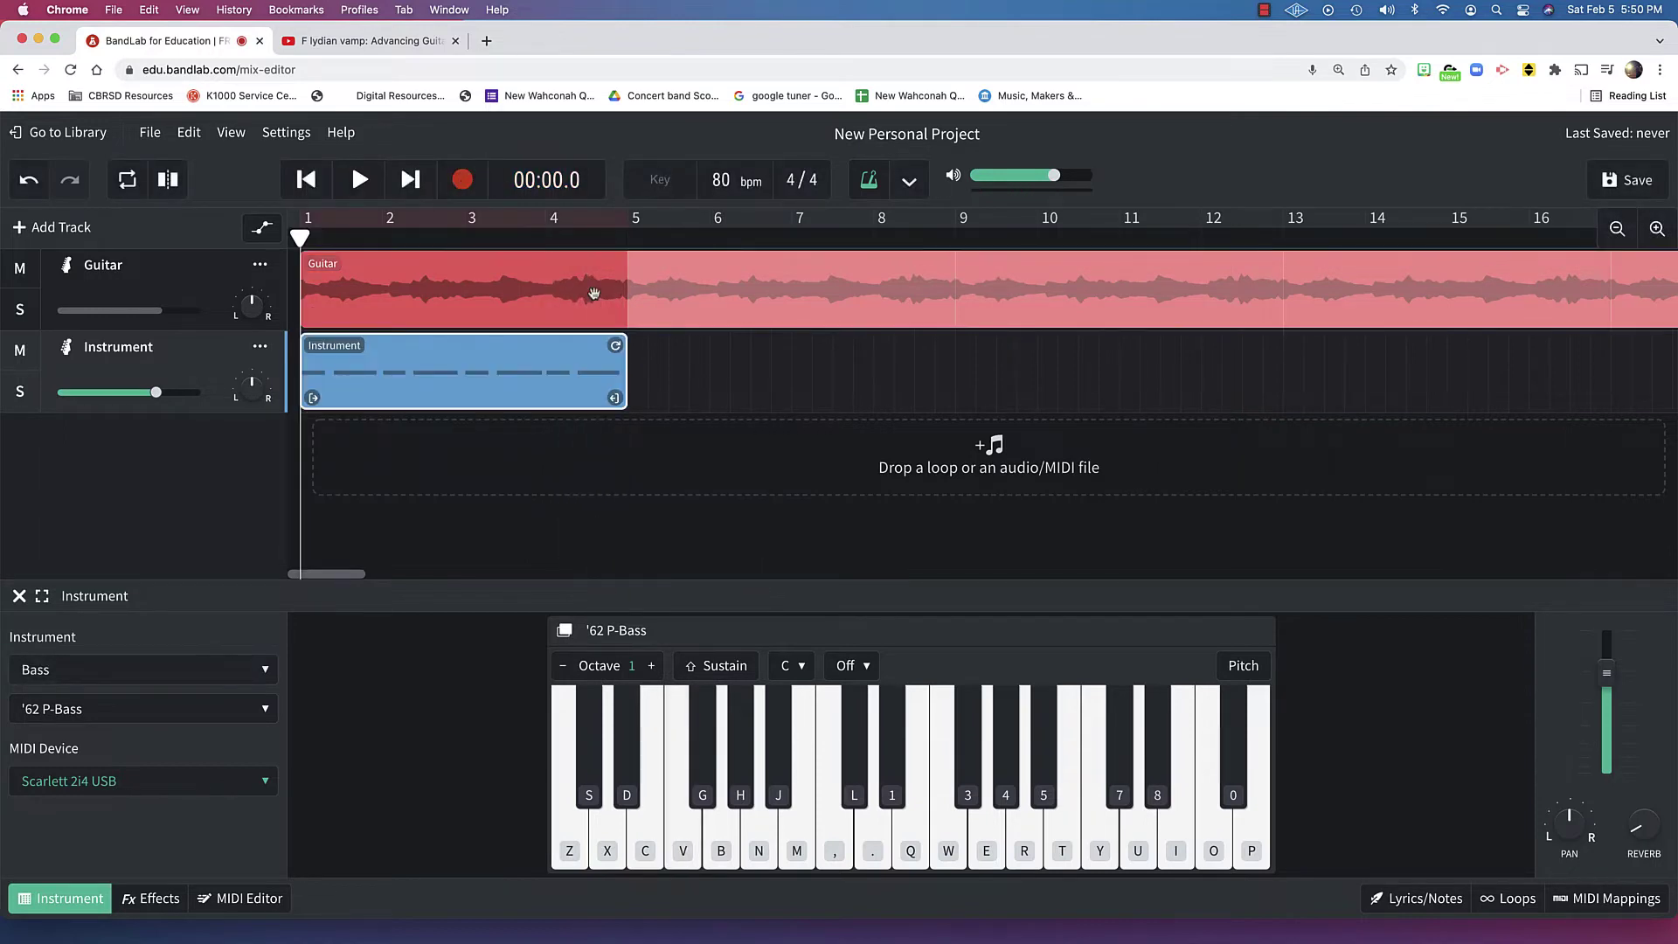
pyautogui.moveTo(615, 345); pyautogui.dragTo(1300, 400)
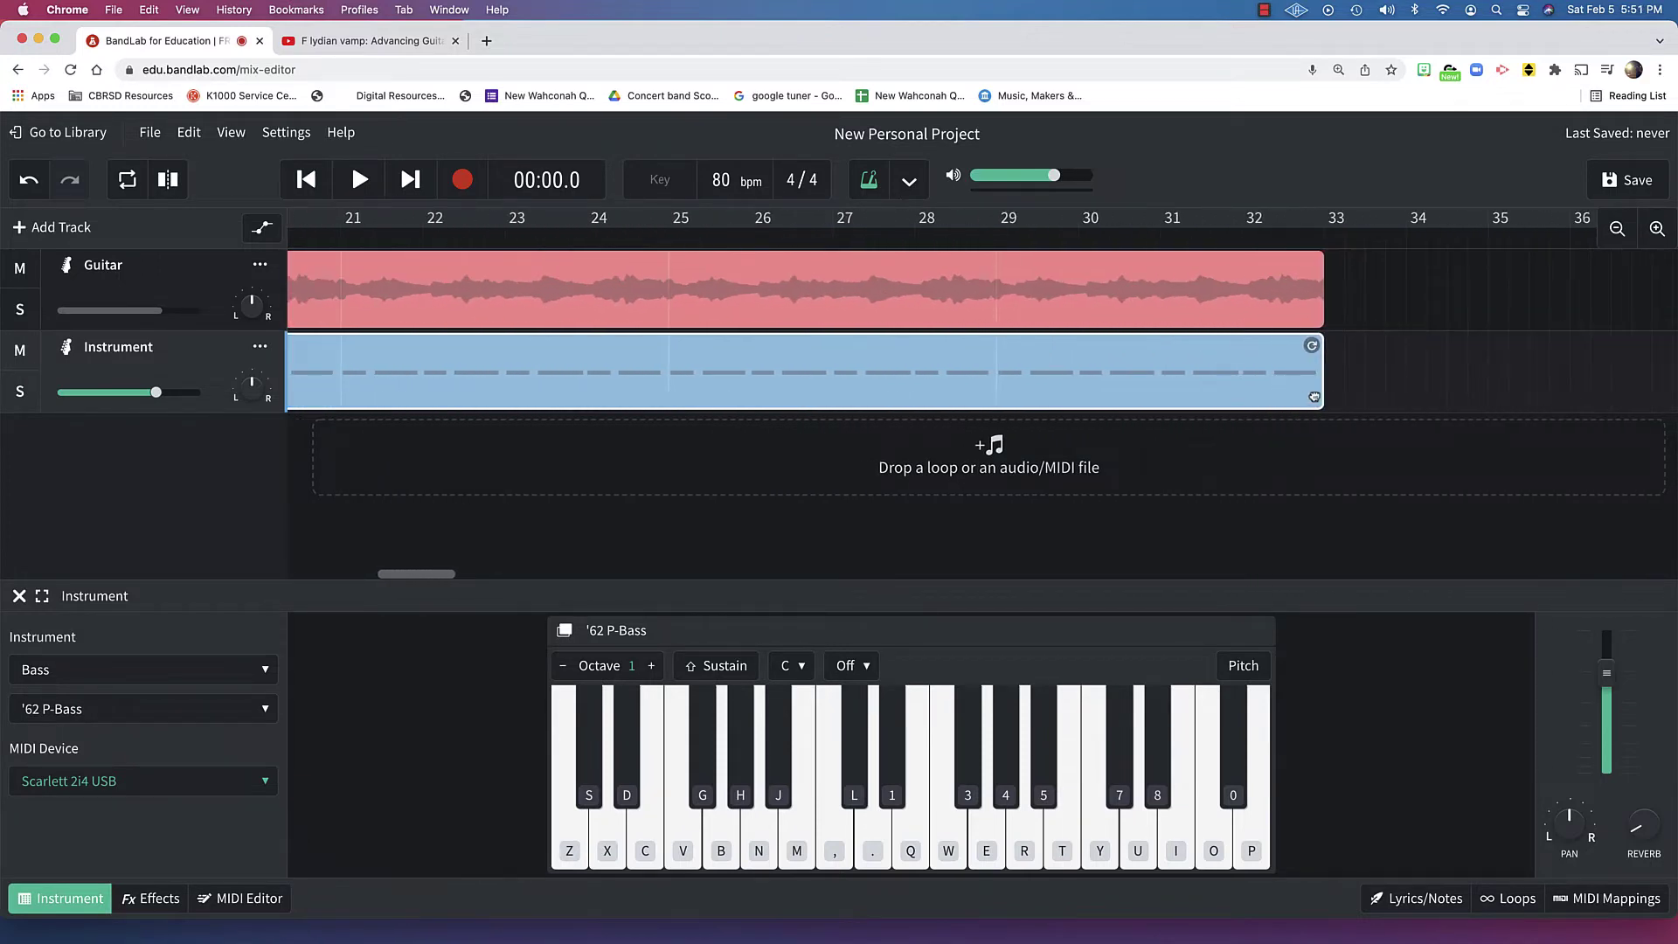
pyautogui.press('Home')
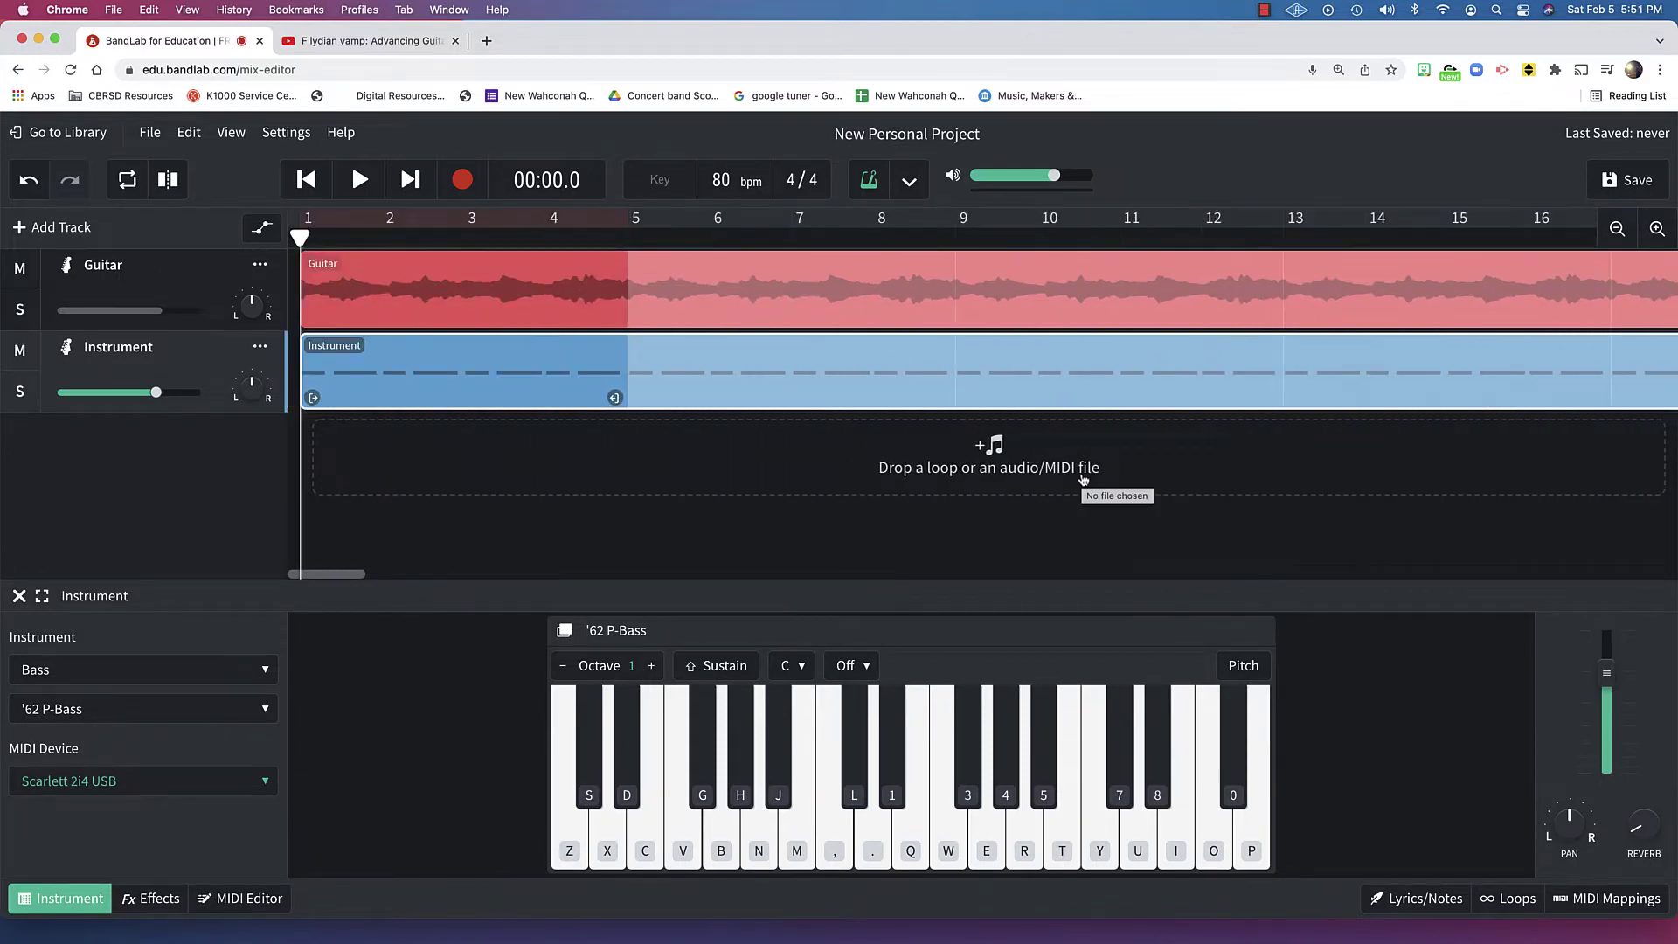
# Step: Add an 808 Kit Drum Machine track and play the project with it
pyautogui.click(61, 223)
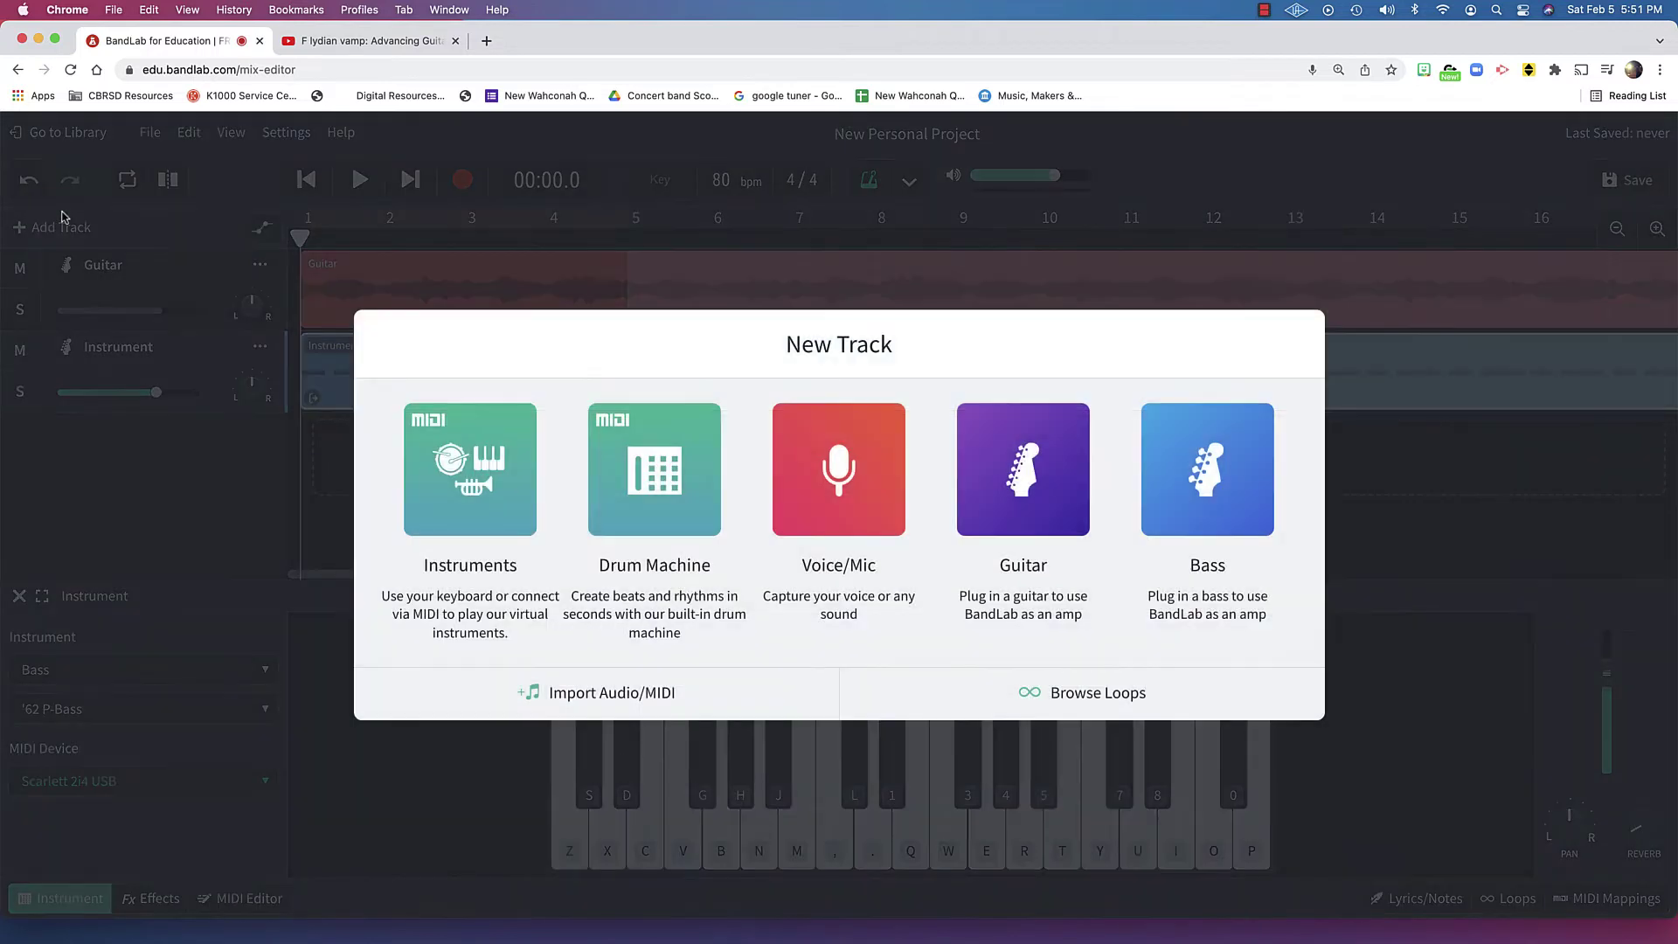
pyautogui.click(677, 484)
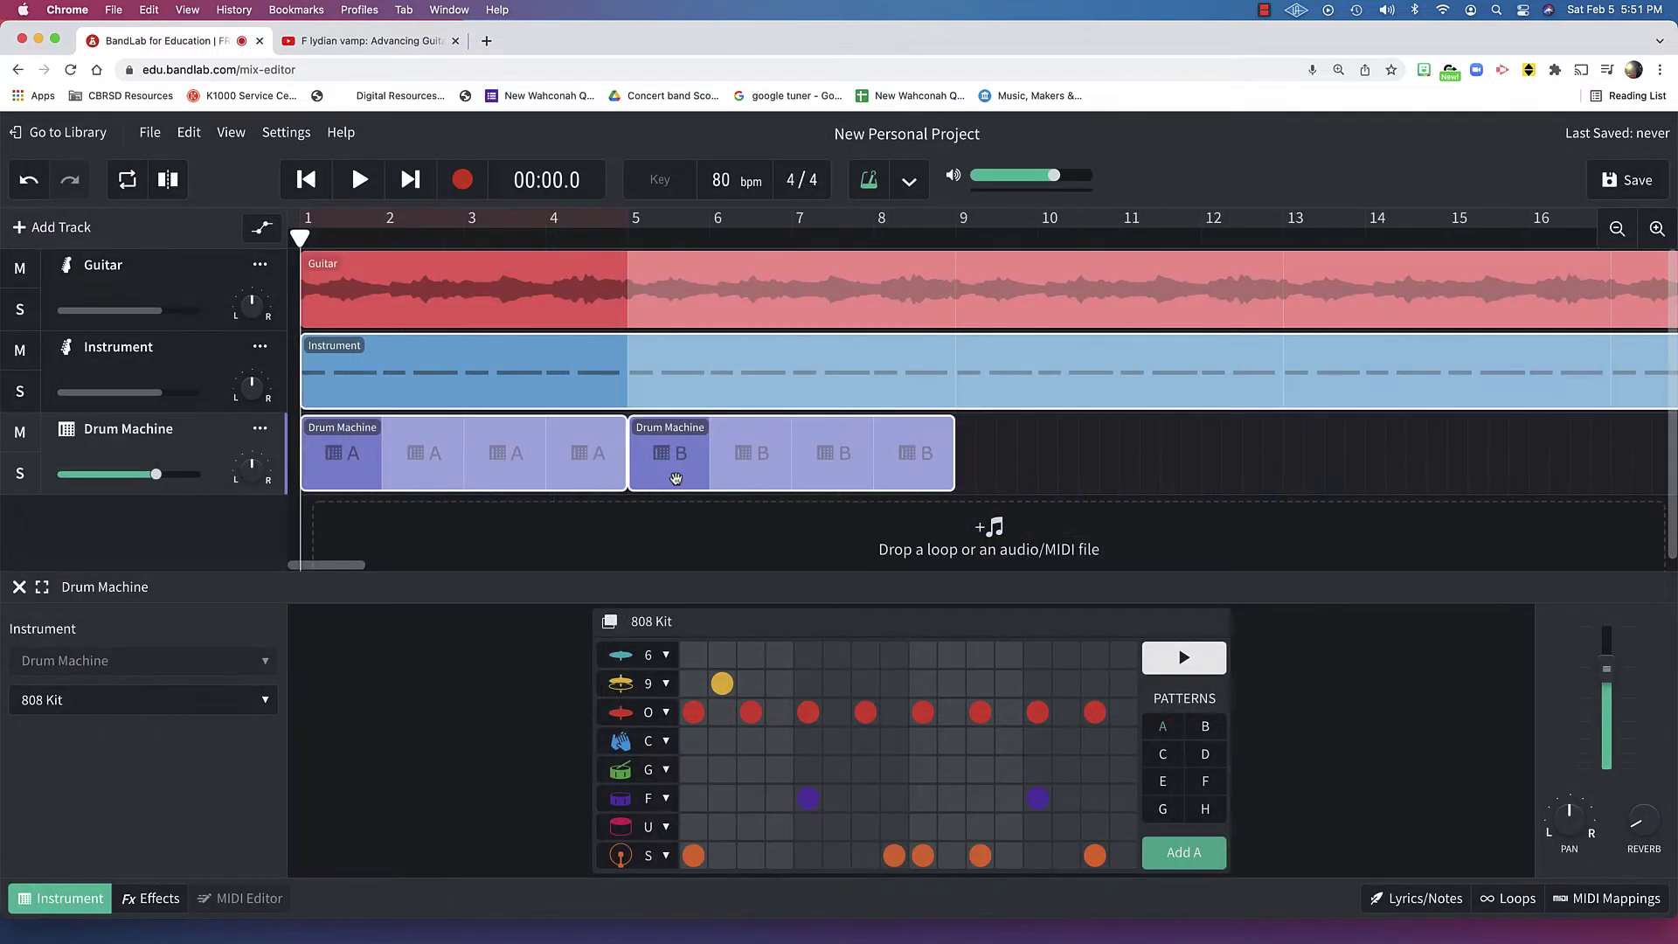
pyautogui.press('space')
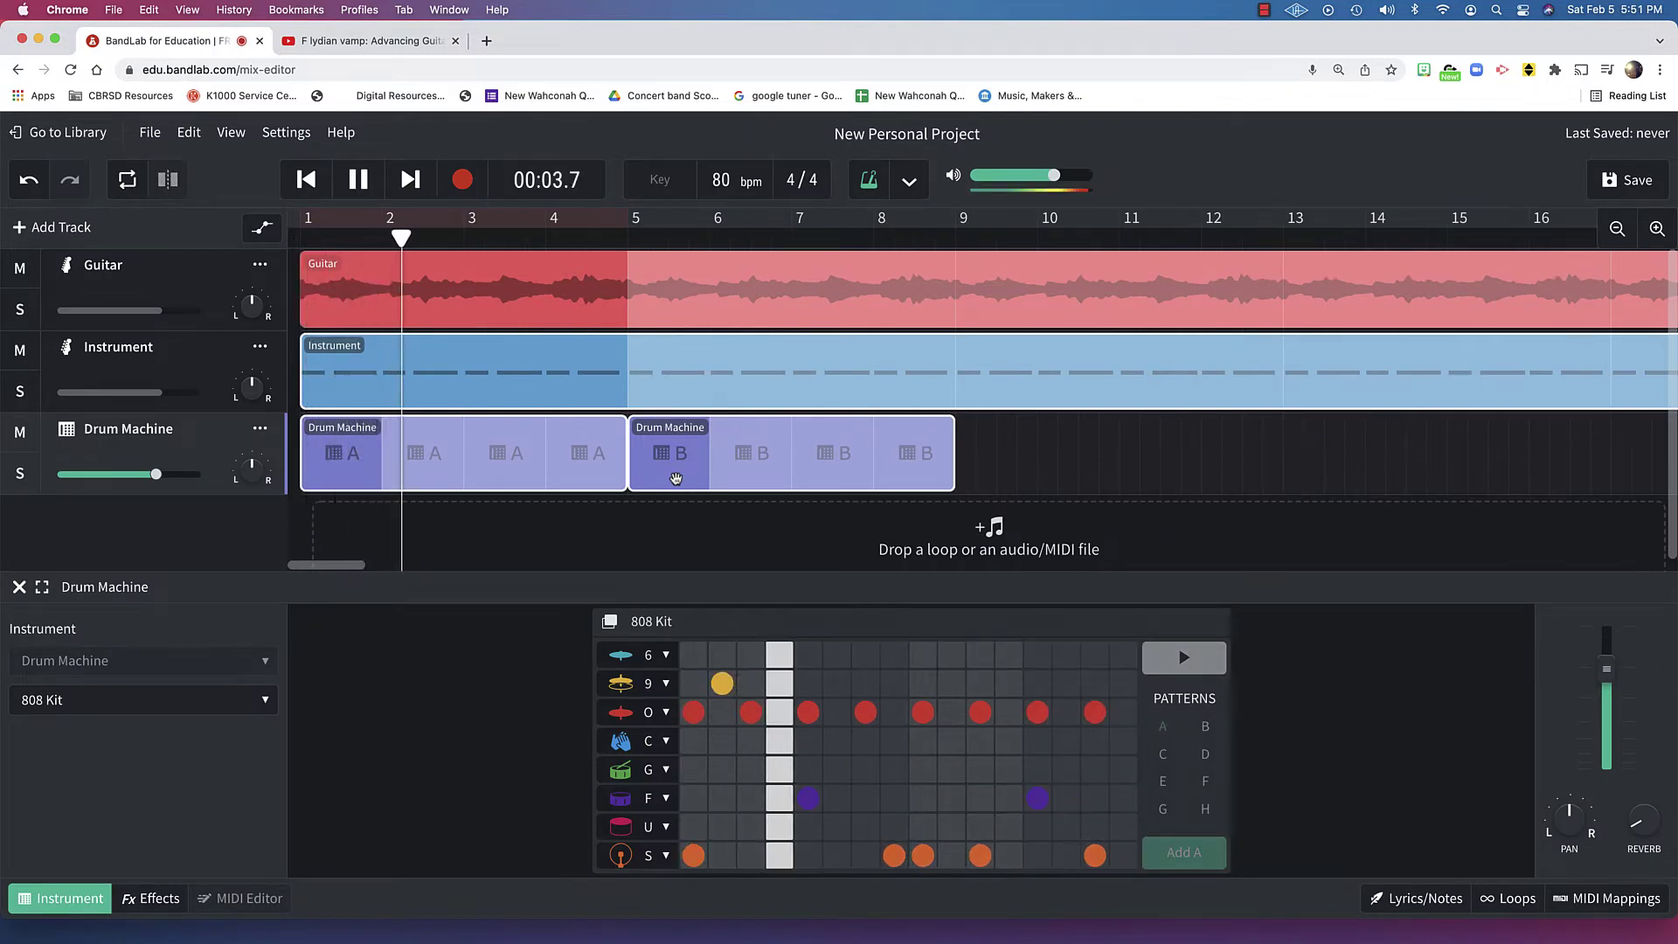
pyautogui.press('space')
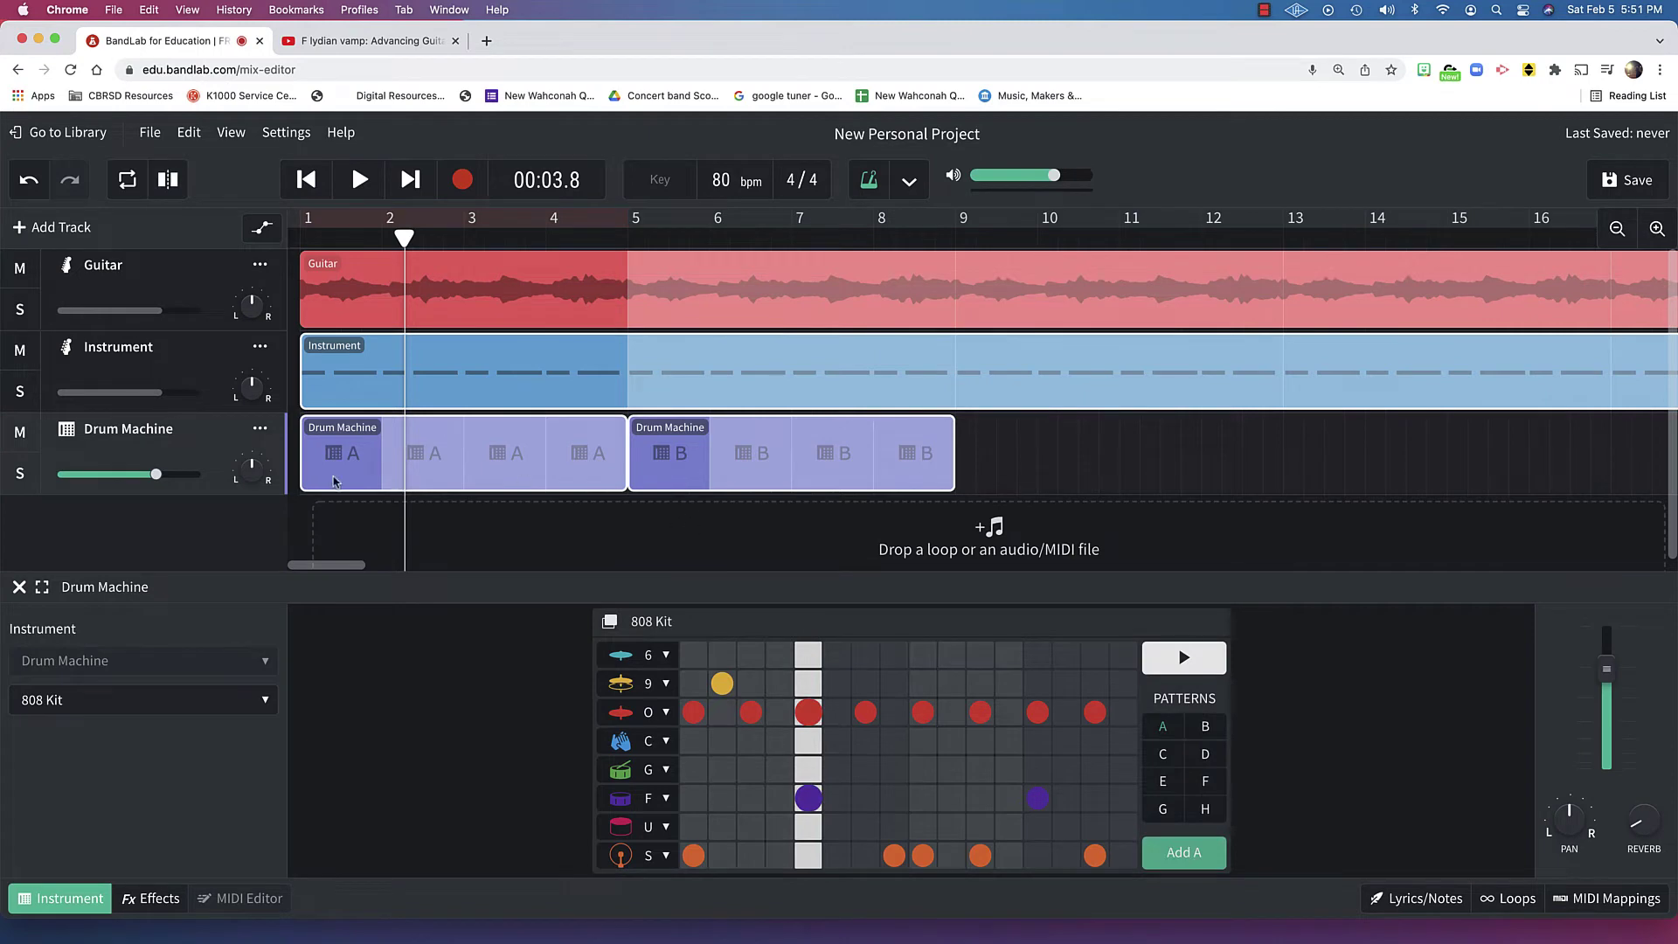
# Step: Lower the drum machine to about -7.3 dB, add a step-four hit, and preview the pattern
pyautogui.moveTo(156, 474); pyautogui.dragTo(125, 476)
pyautogui.click(780, 855)
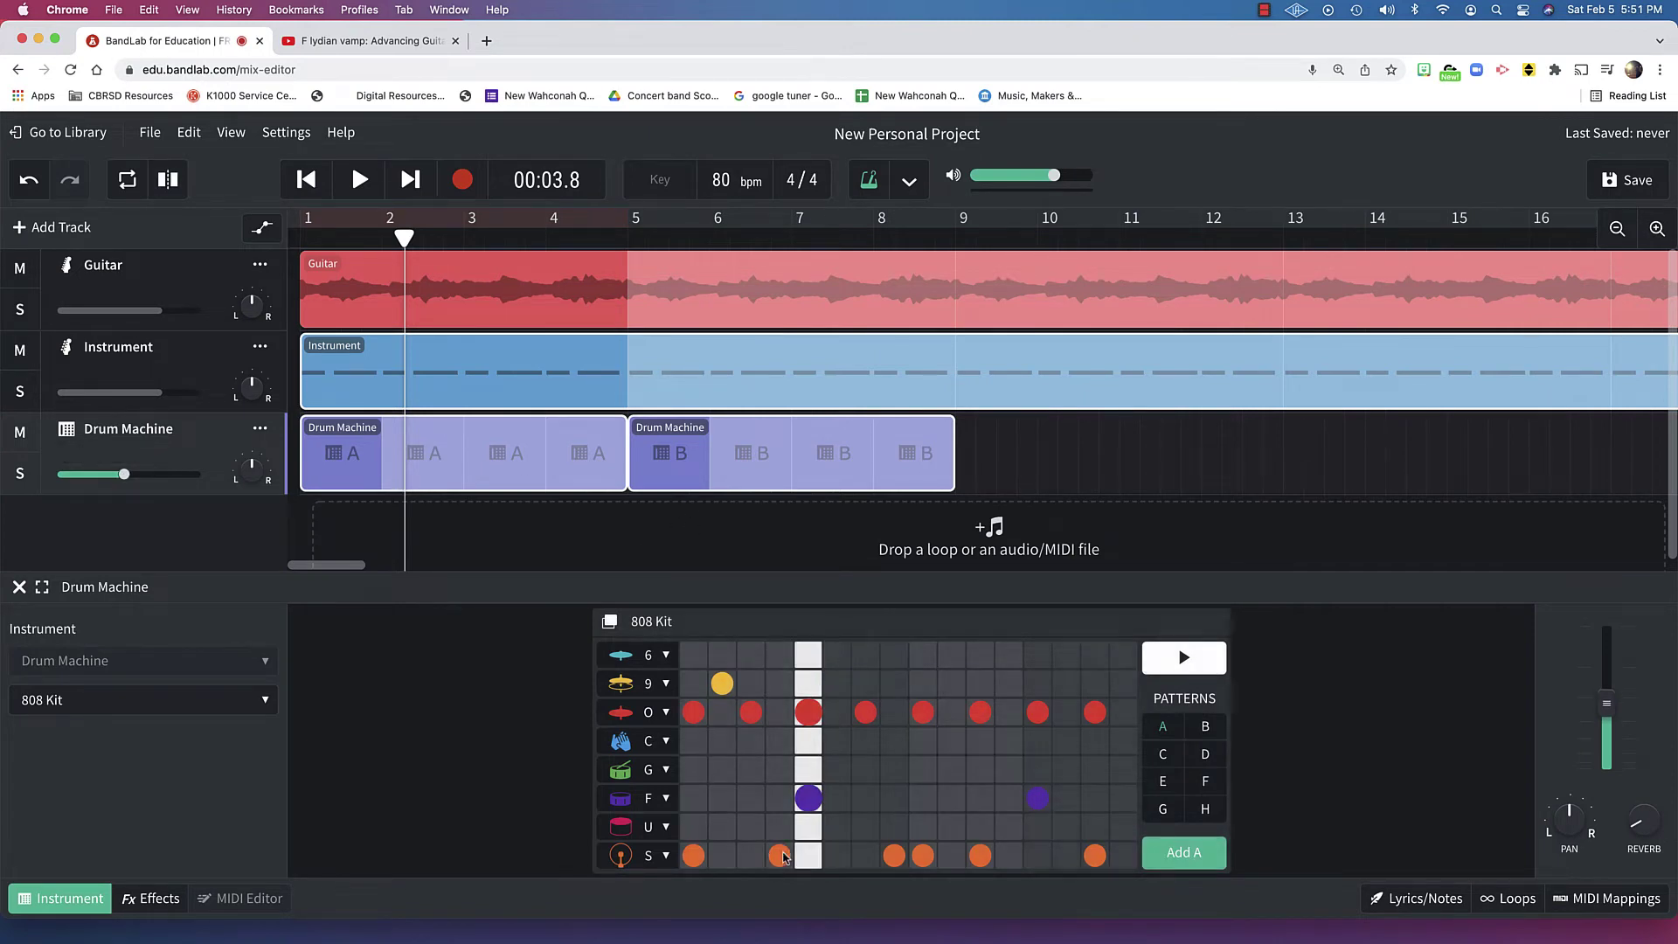
pyautogui.press('space')
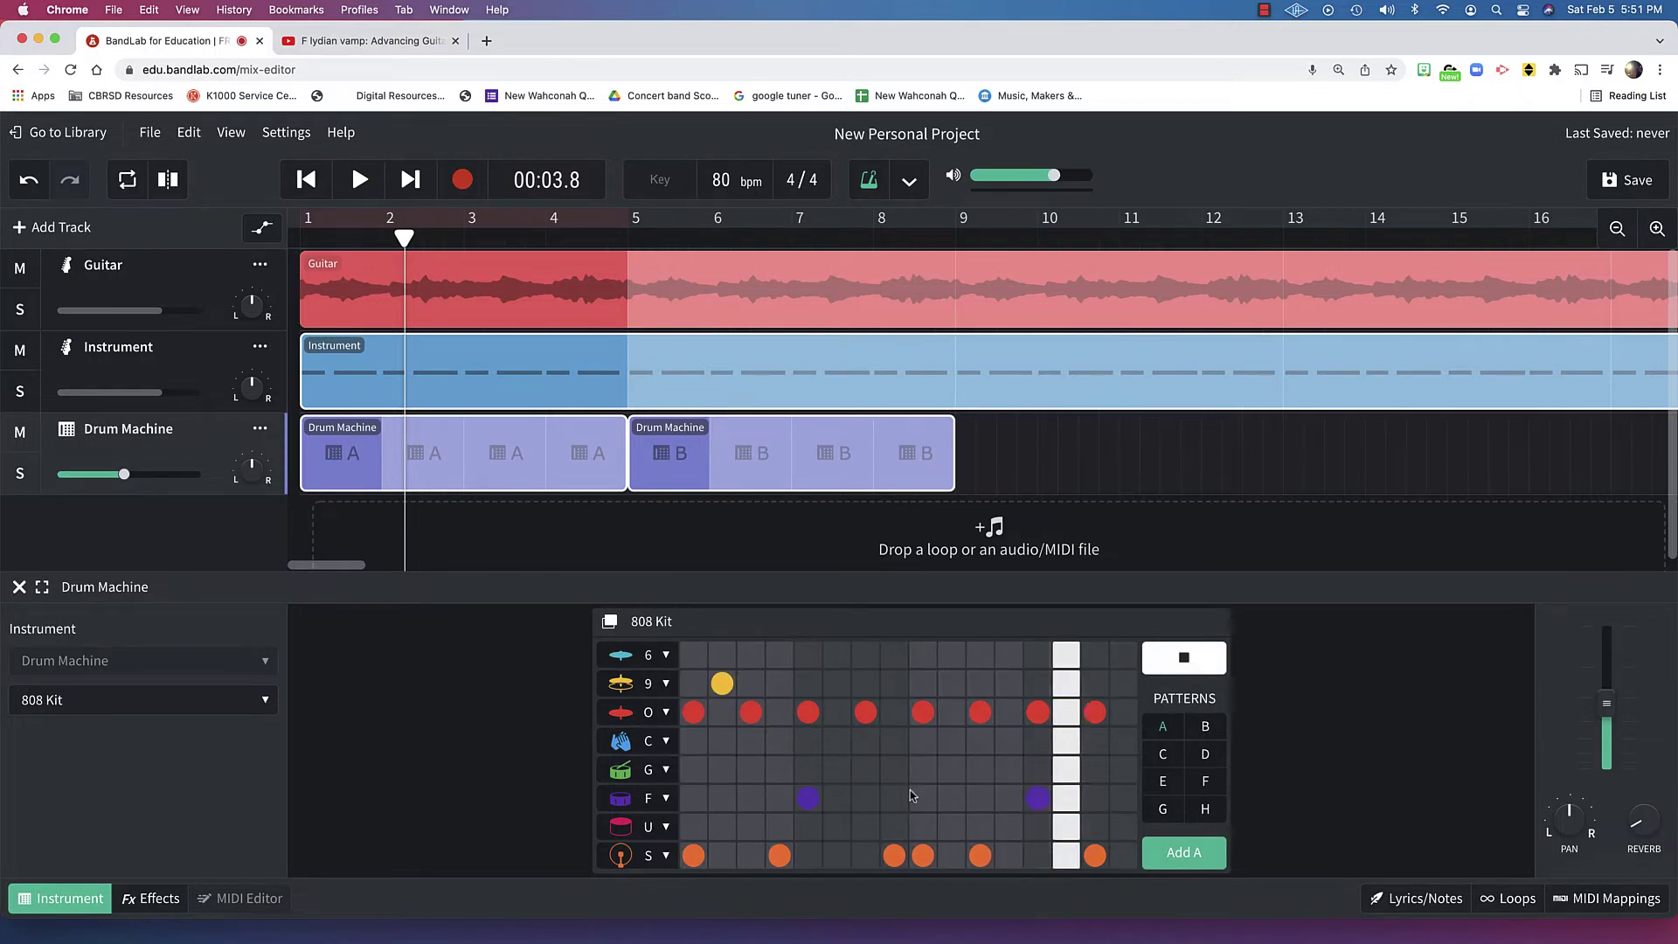
pyautogui.press('space')
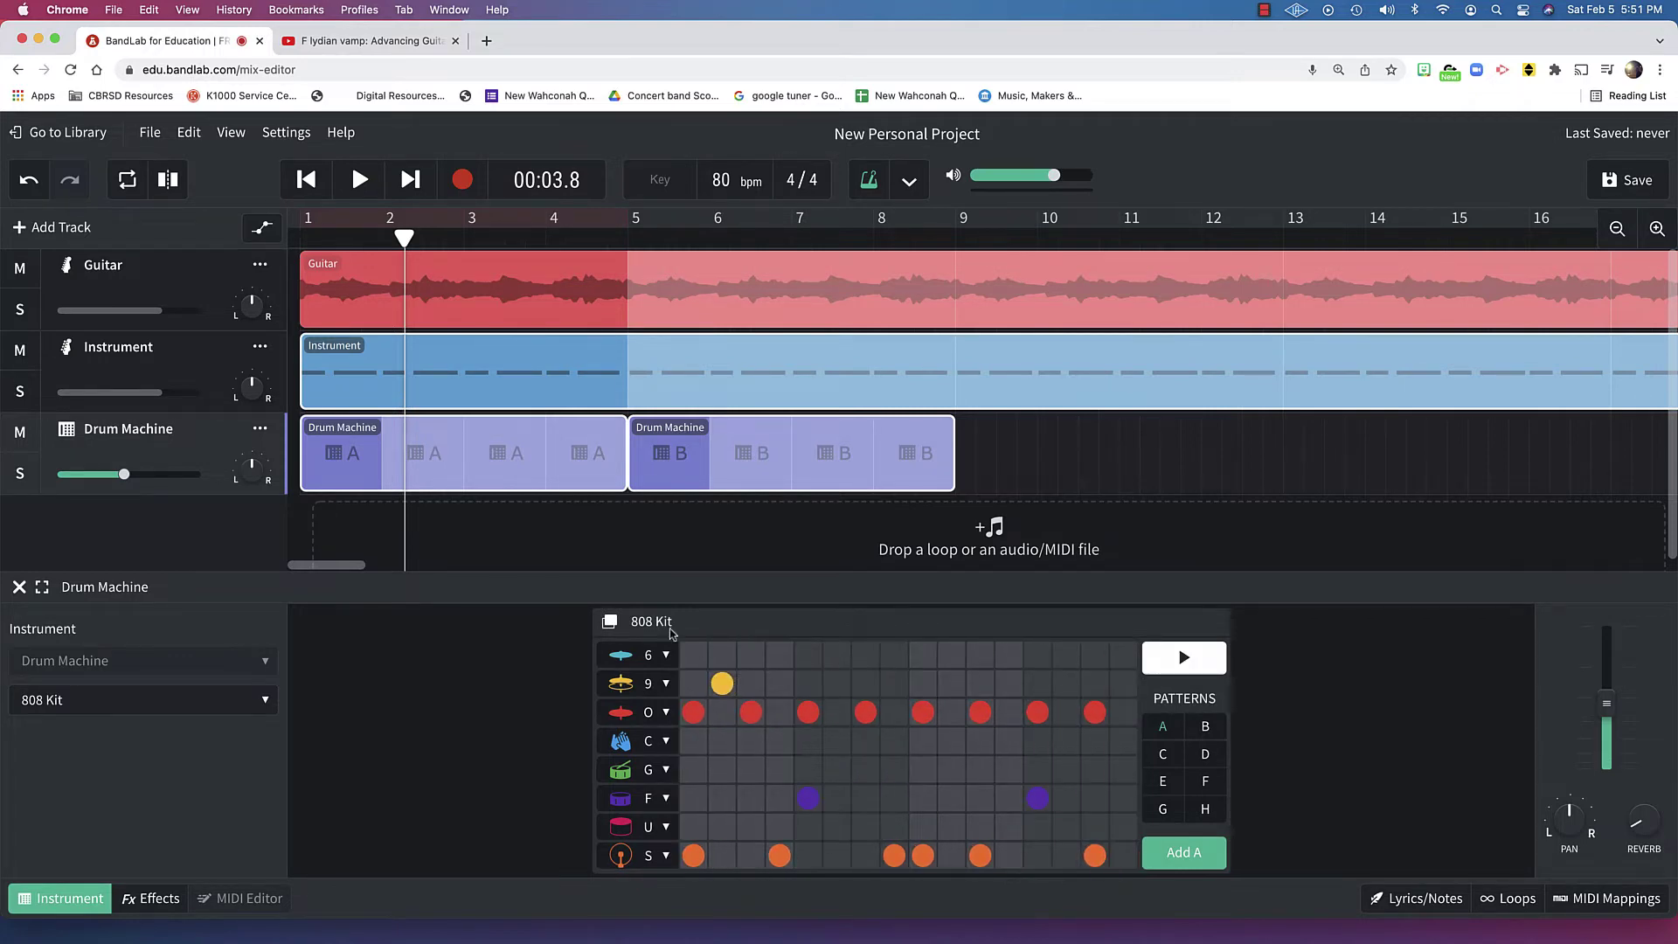
# Step: Replace the Drum Machine track with a new Classic Rock drum kit instrument track
pyautogui.rightClick(175, 449)
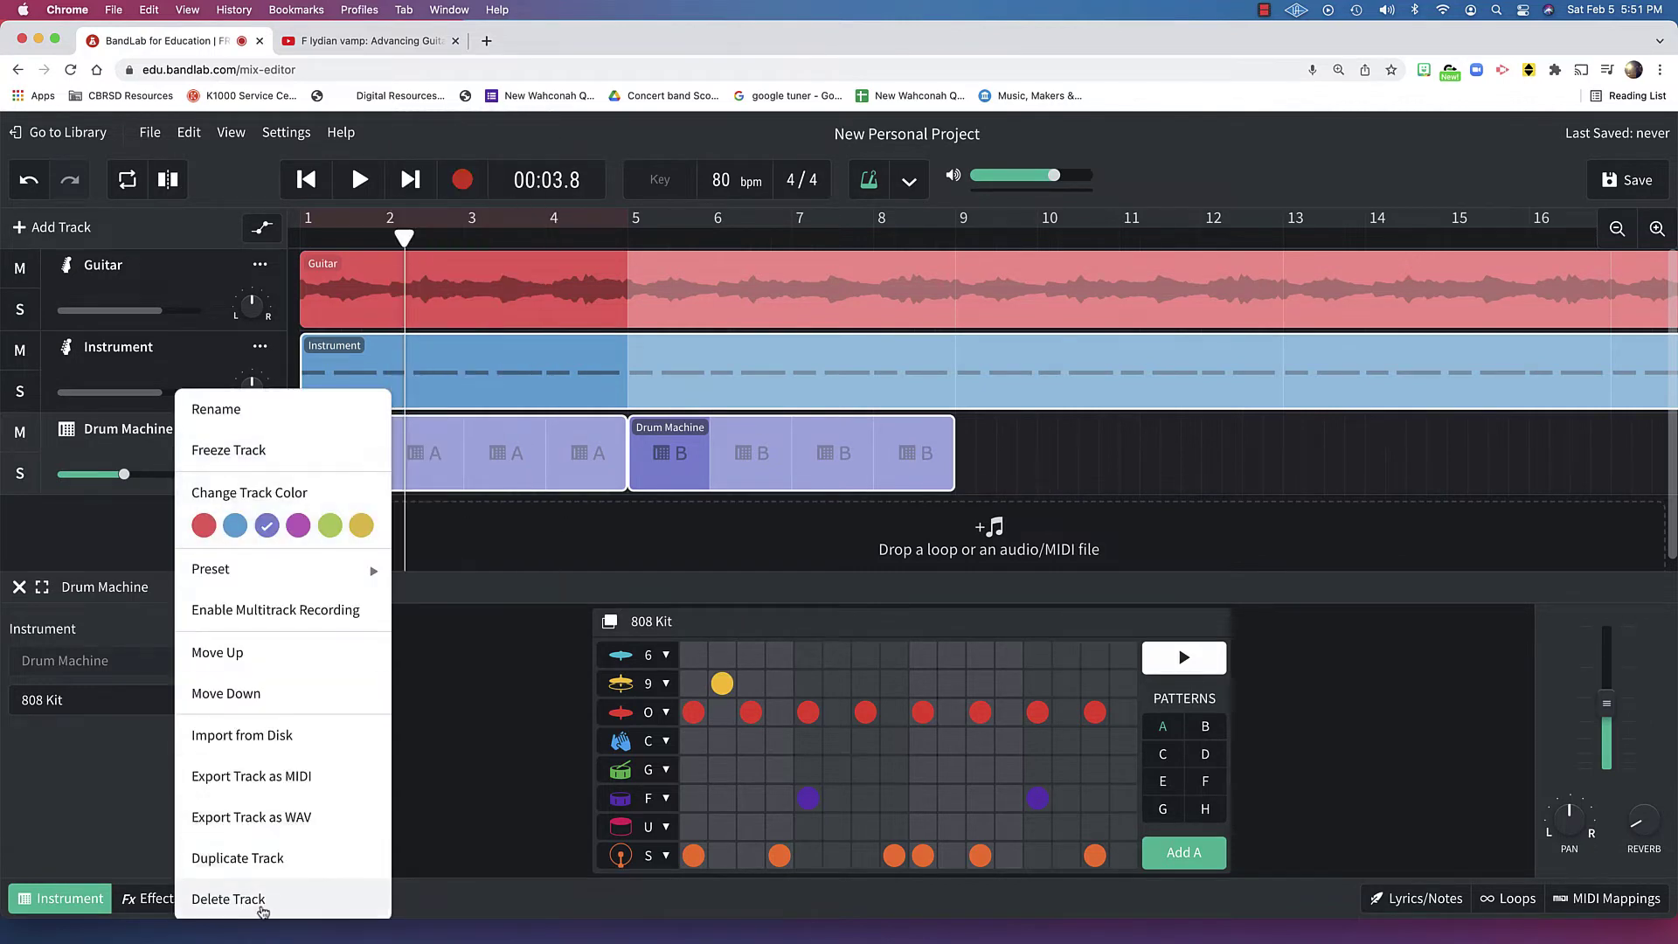
pyautogui.click(264, 899)
pyautogui.click(52, 229)
pyautogui.click(466, 459)
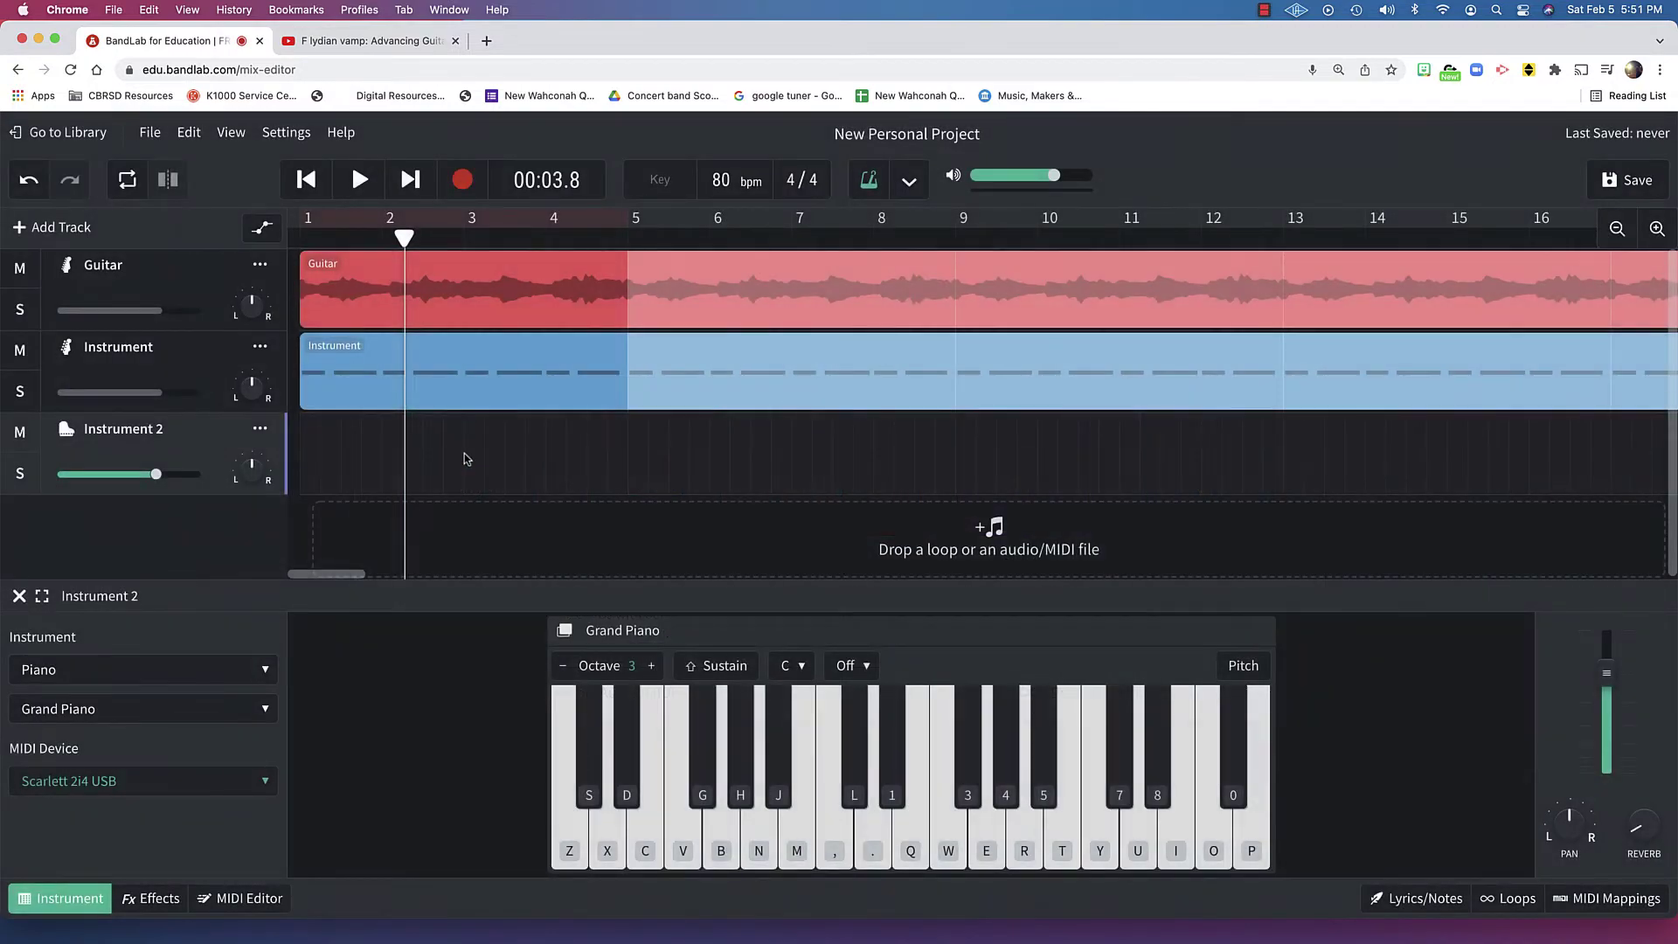
pyautogui.click(169, 670)
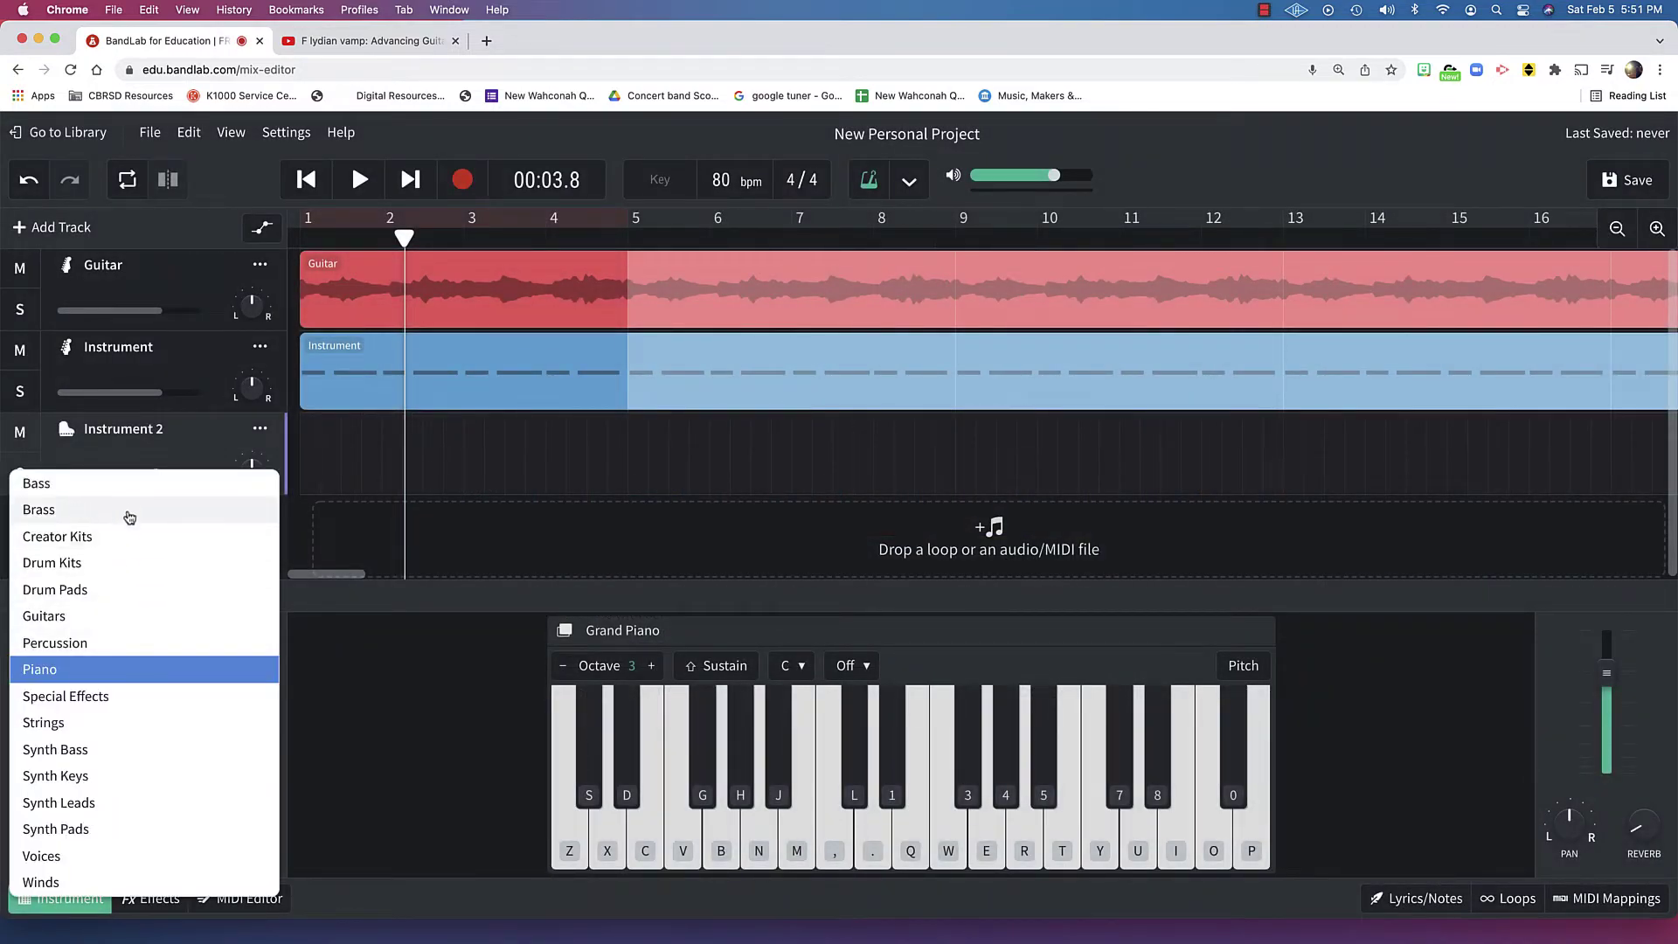
pyautogui.click(107, 563)
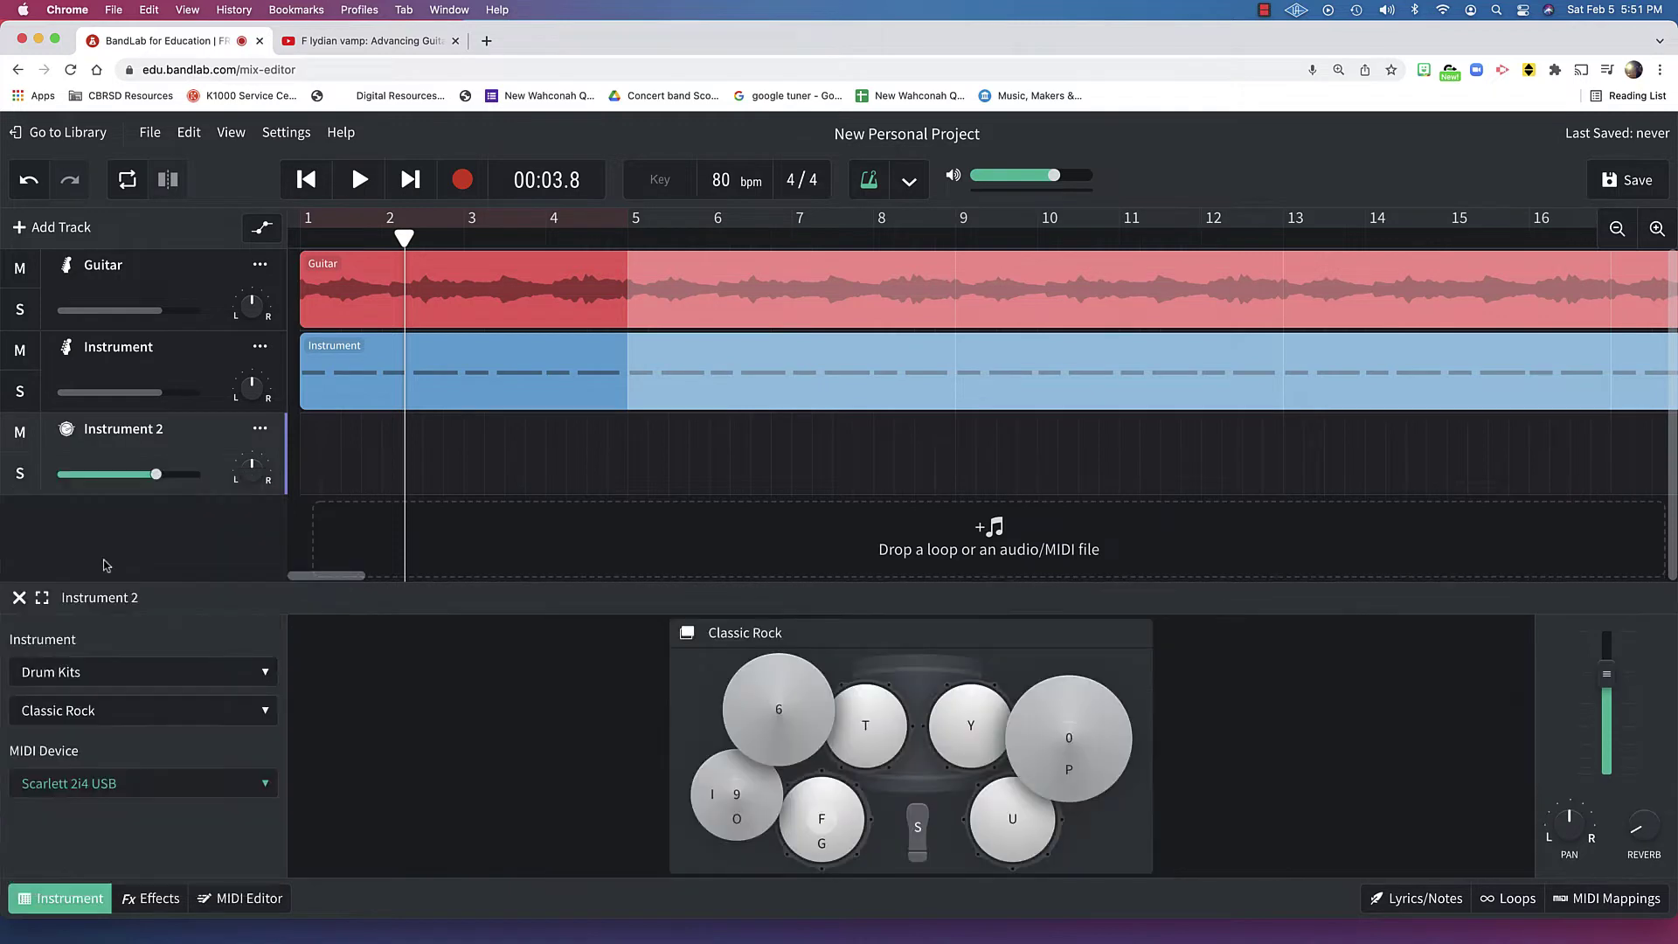
# Step: Practise a kick and snare beat on the Classic Rock kit using the S and F keys
pyautogui.click(917, 830)
pyautogui.click(830, 822)
pyautogui.press('s')
pyautogui.press('s')
pyautogui.press('f')
pyautogui.press('s')
pyautogui.press('f')
pyautogui.press('s')
pyautogui.press('f')
# Step: Record four bars of kick and snare from the project start
pyautogui.press('Return')
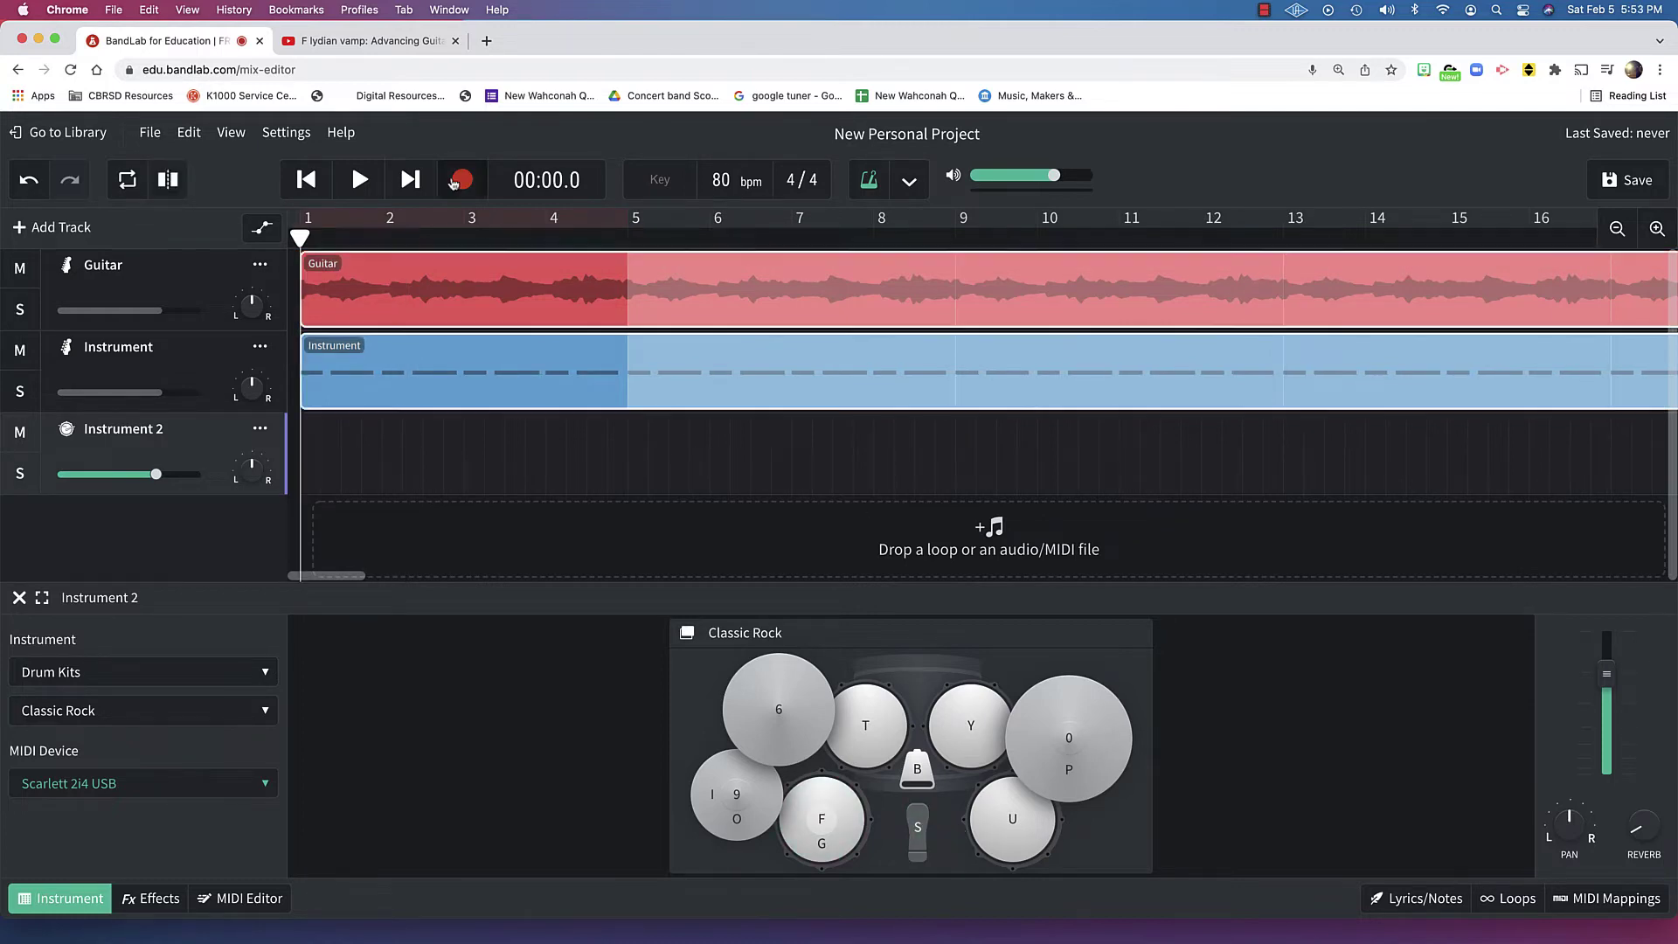
pyautogui.click(457, 181)
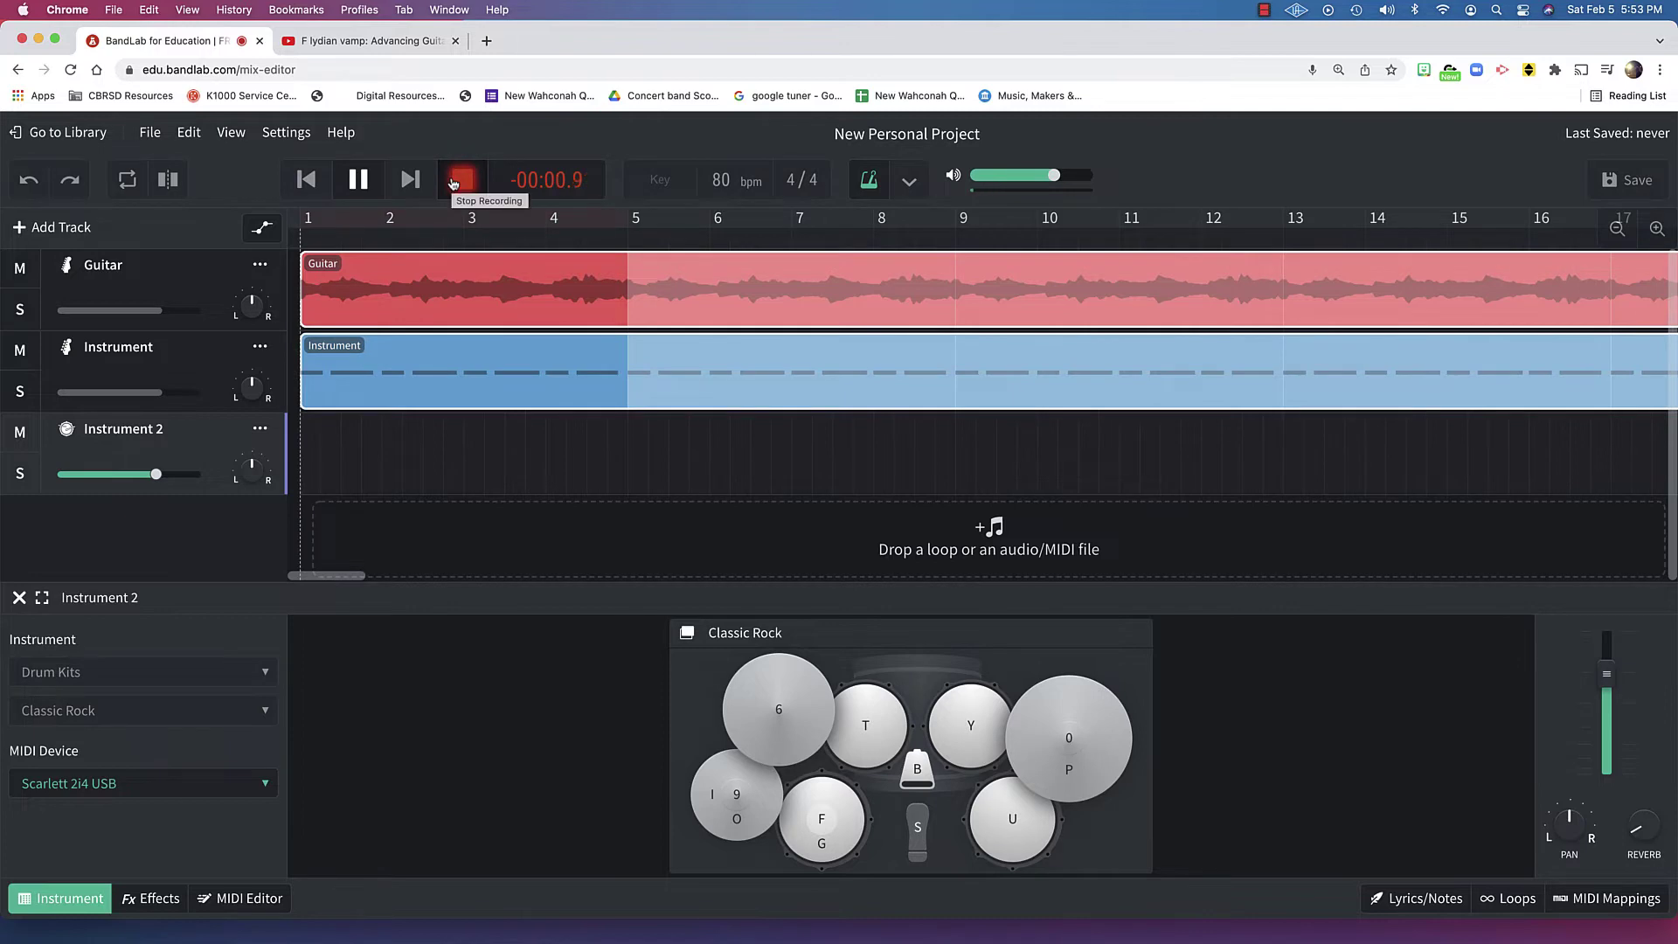
pyautogui.press('f')
pyautogui.press('f')
pyautogui.press('s')
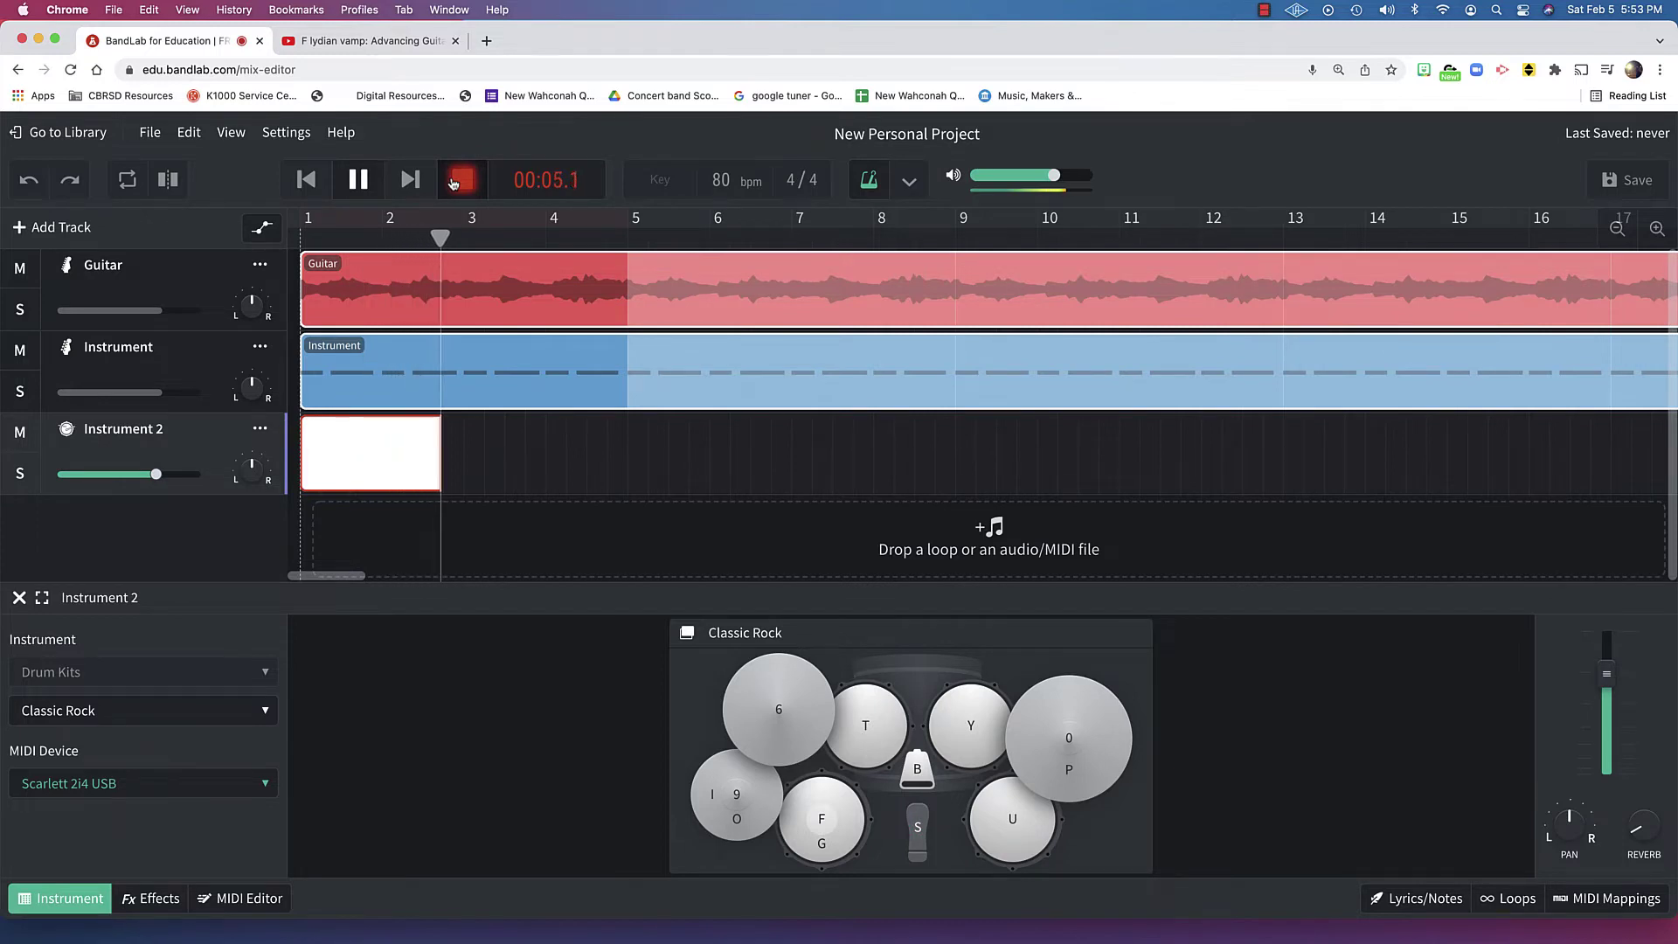
pyautogui.press('f')
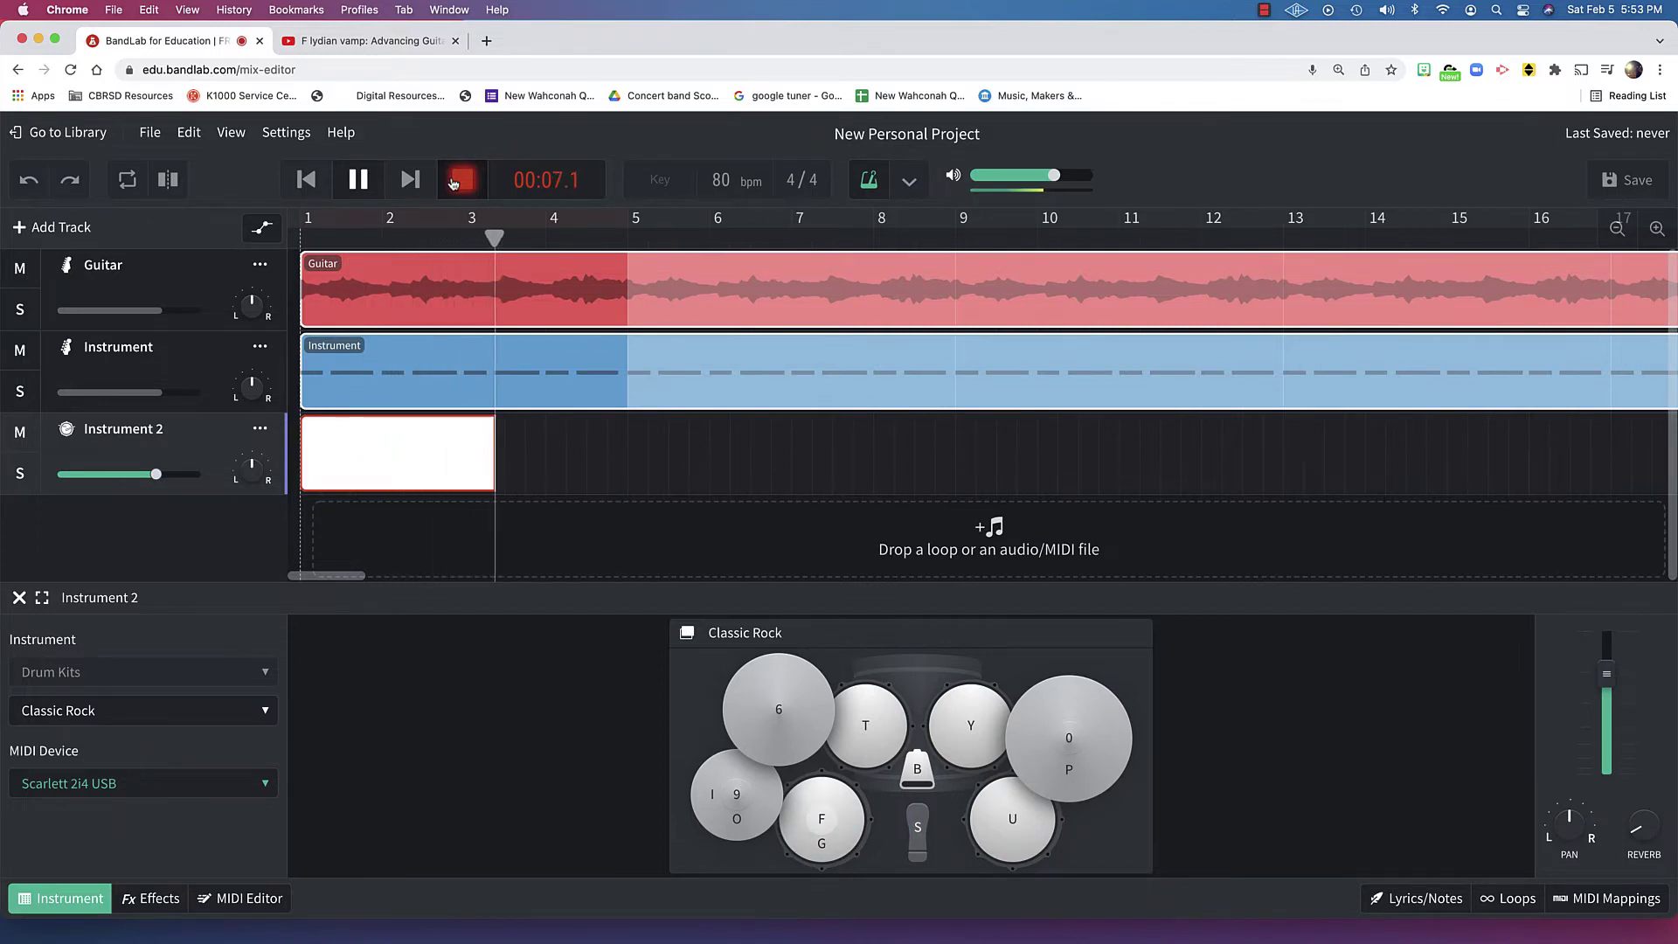
pyautogui.press('s')
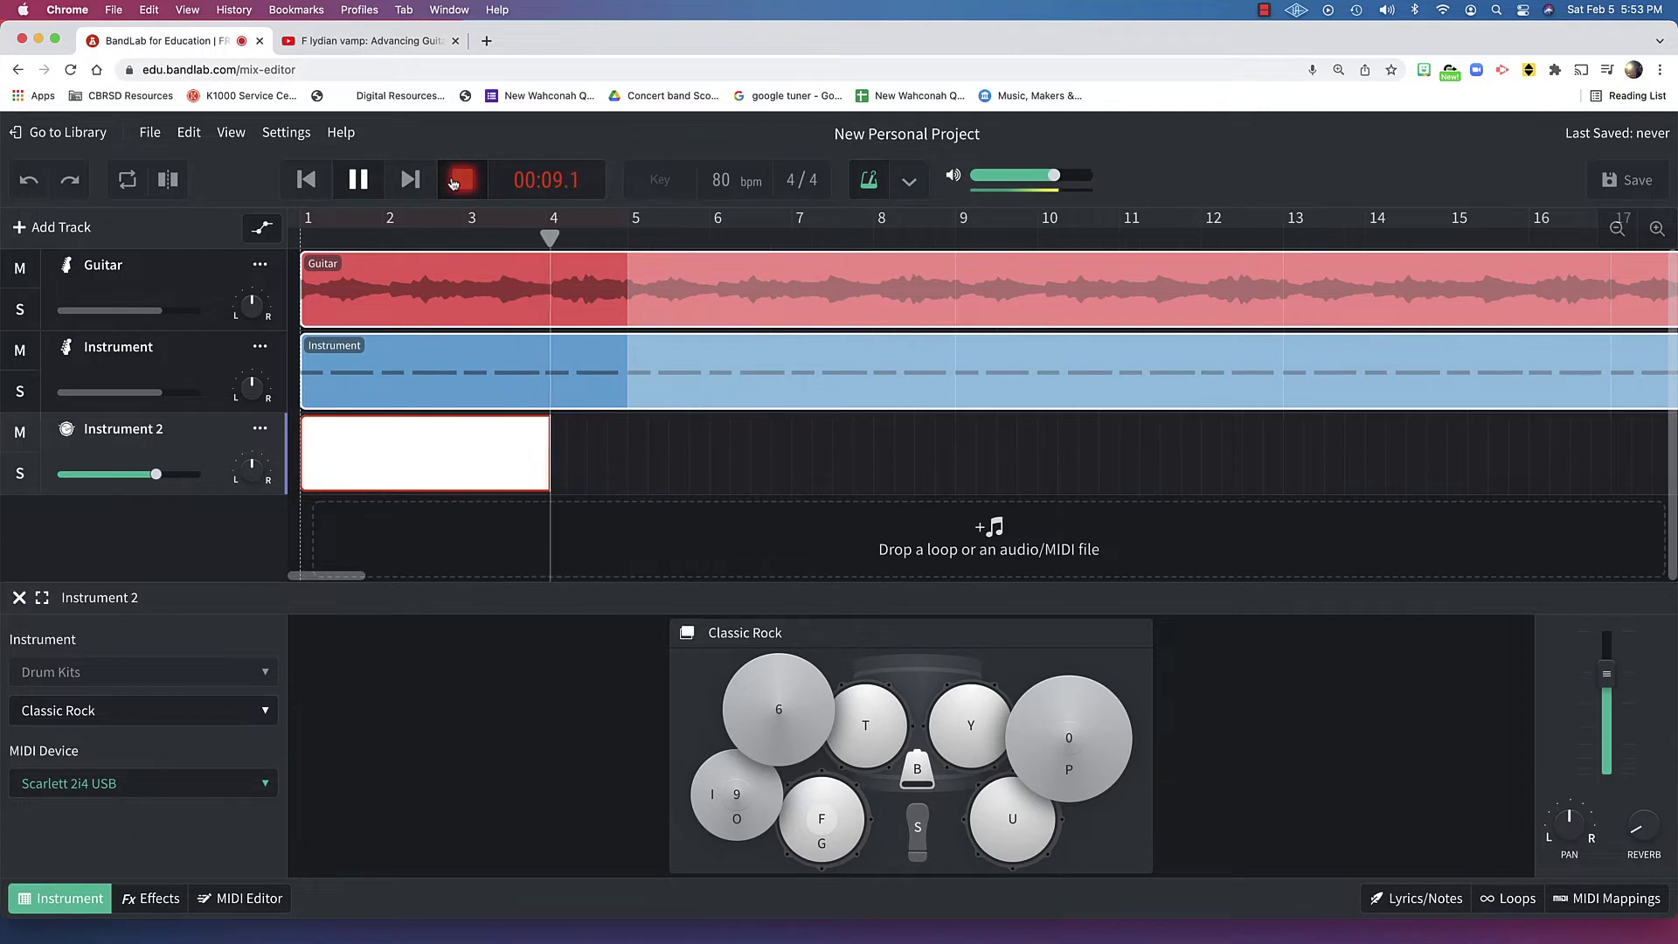
pyautogui.press('f')
pyautogui.press('s')
pyautogui.press('f')
pyautogui.click(461, 180)
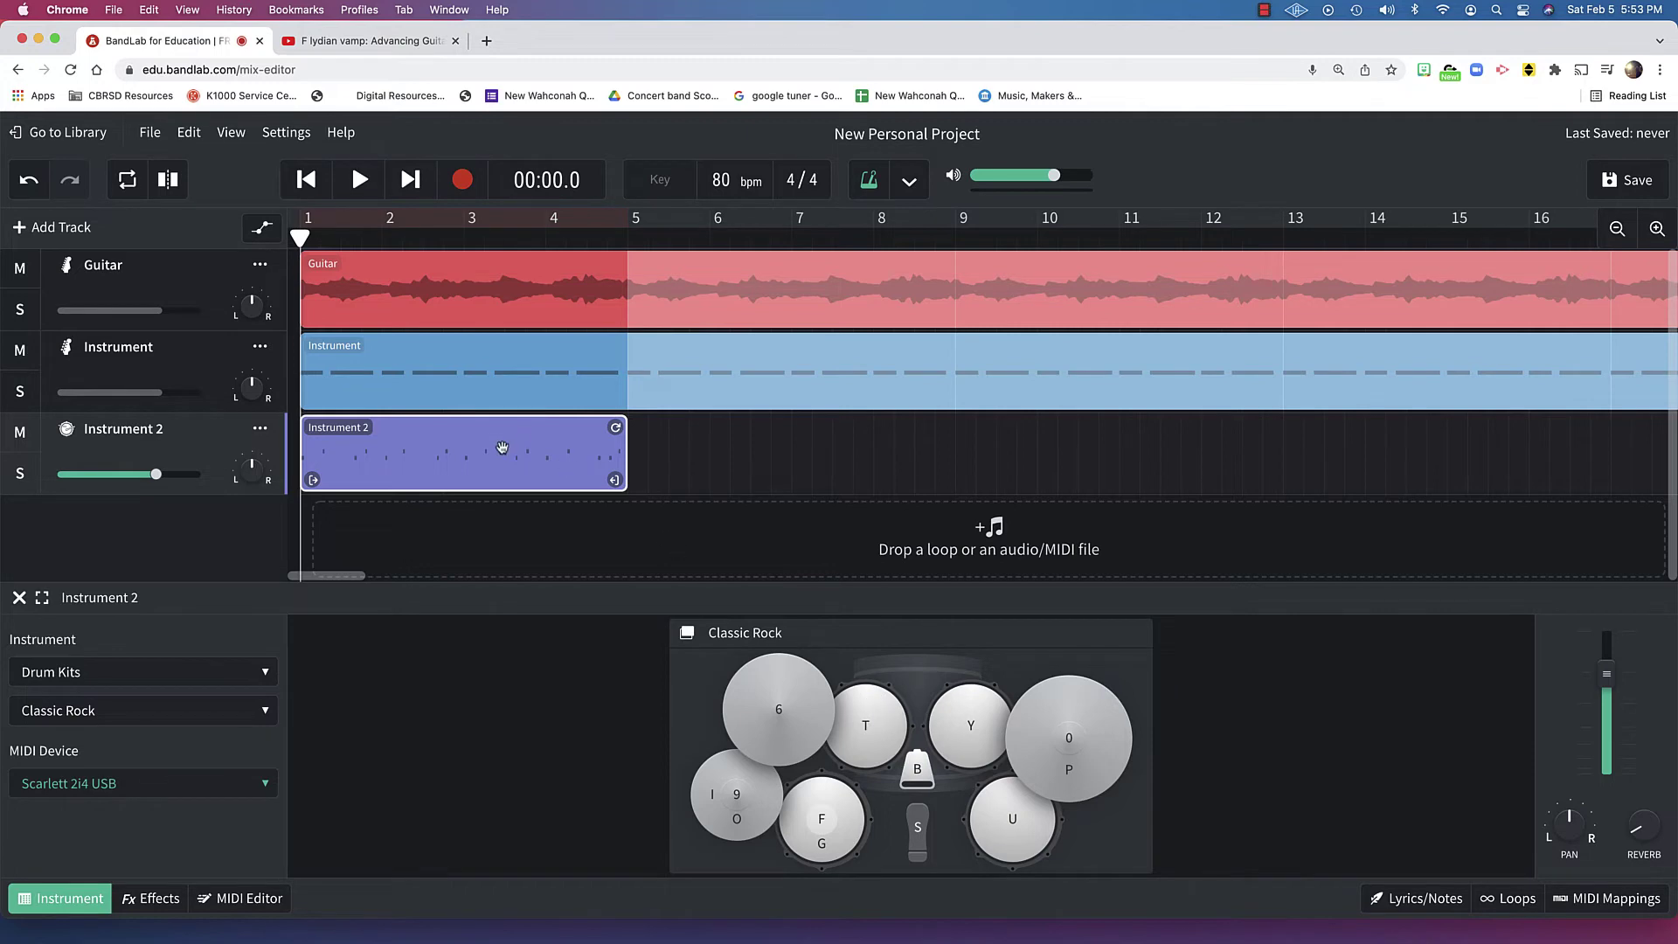
# Step: Select all Instrument 2 drum notes in the MIDI Editor, quantize them to 1/8, and play back
pyautogui.click(240, 902)
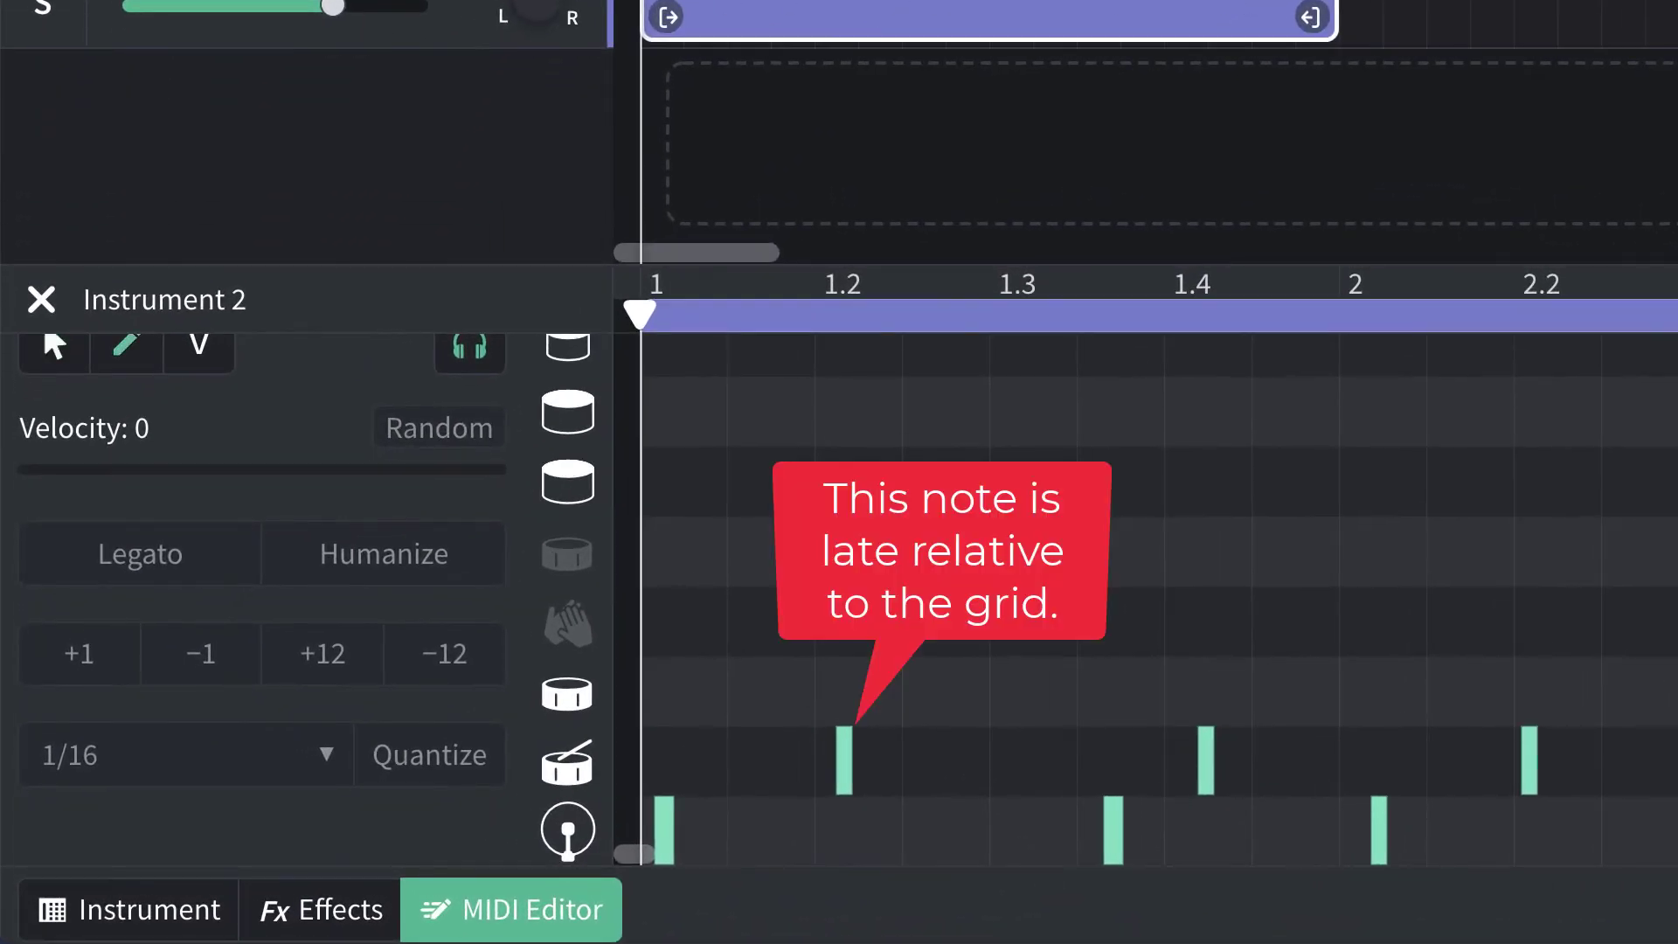
pyautogui.hotkey('ctrl', 'a')
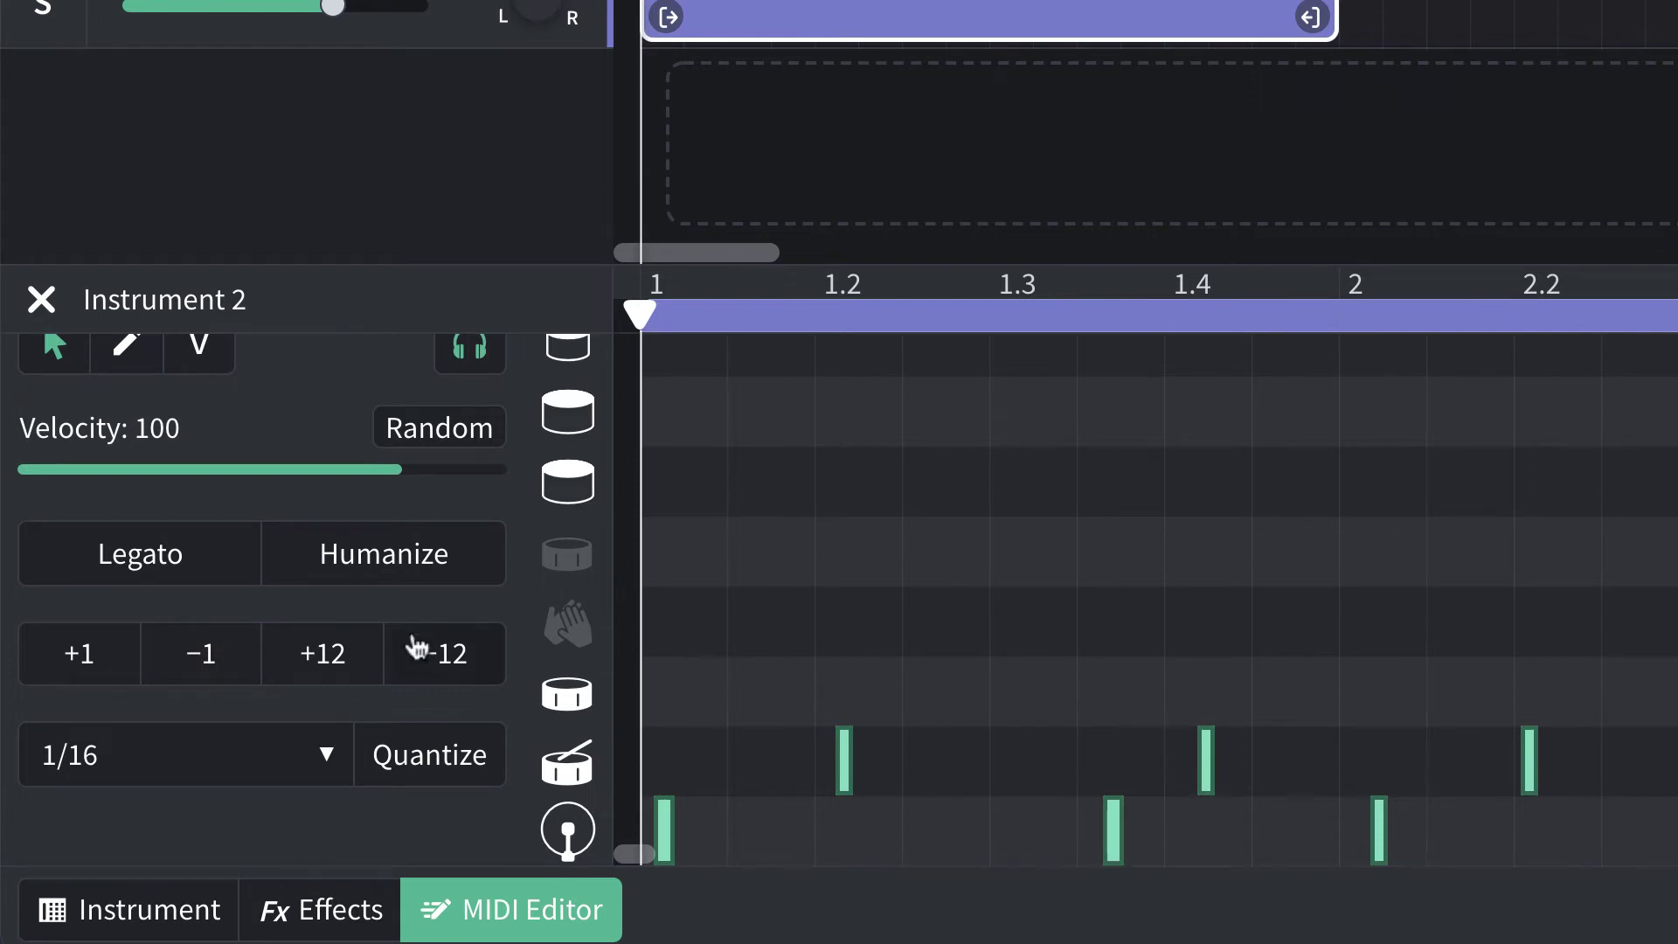
pyautogui.click(101, 774)
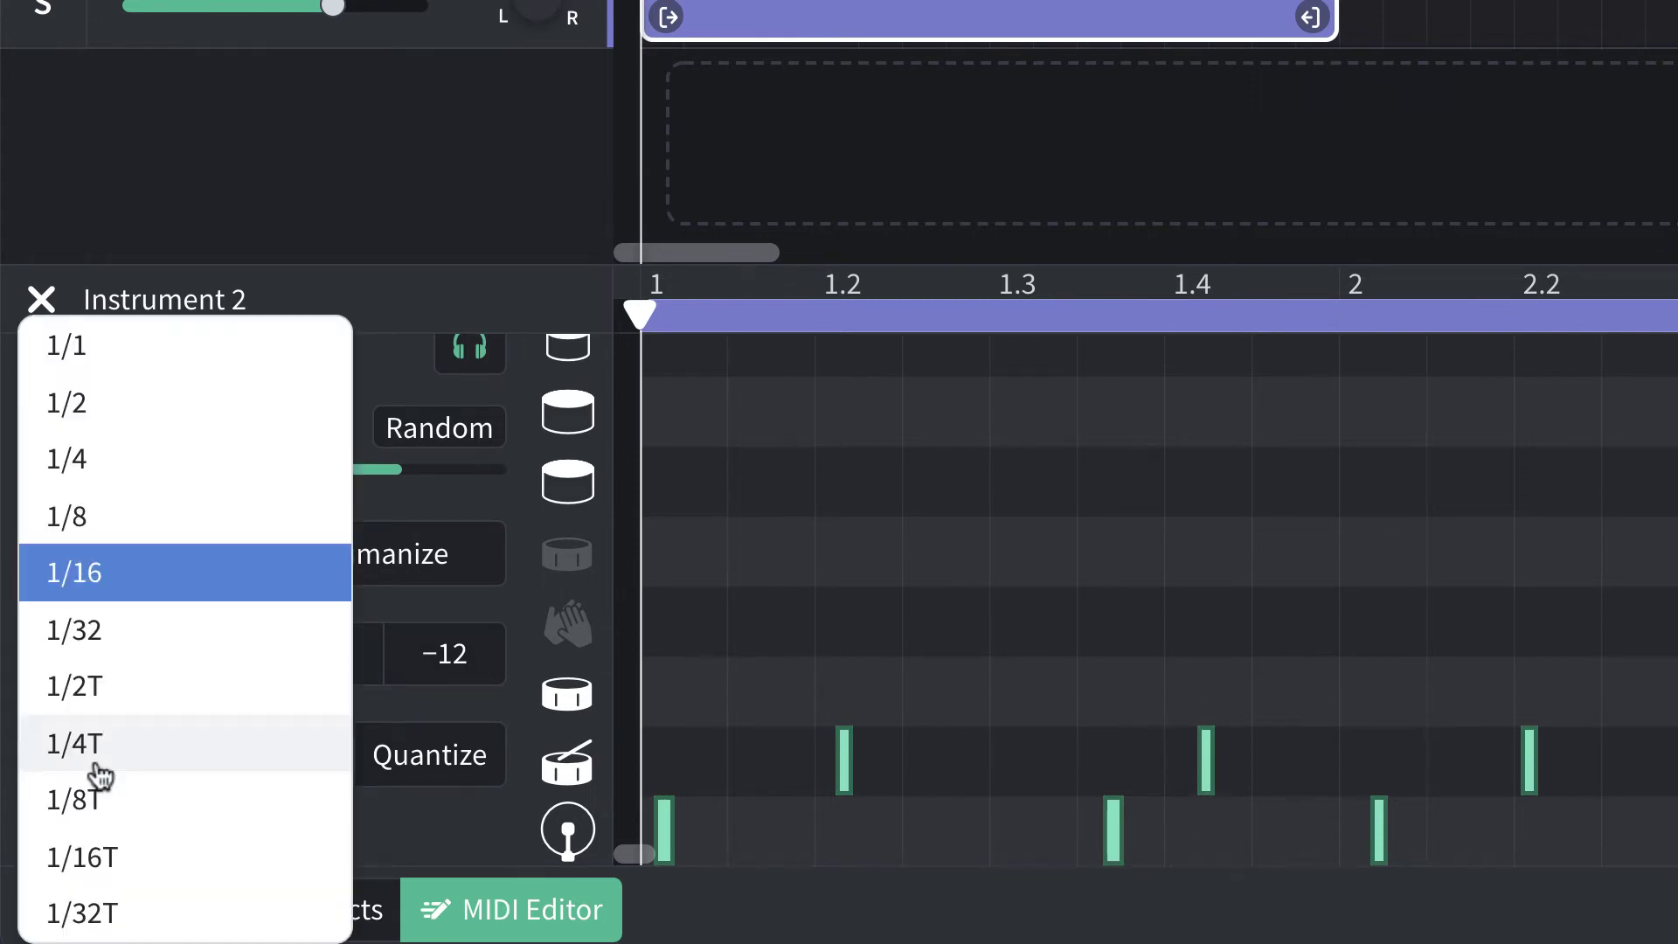
pyautogui.click(65, 518)
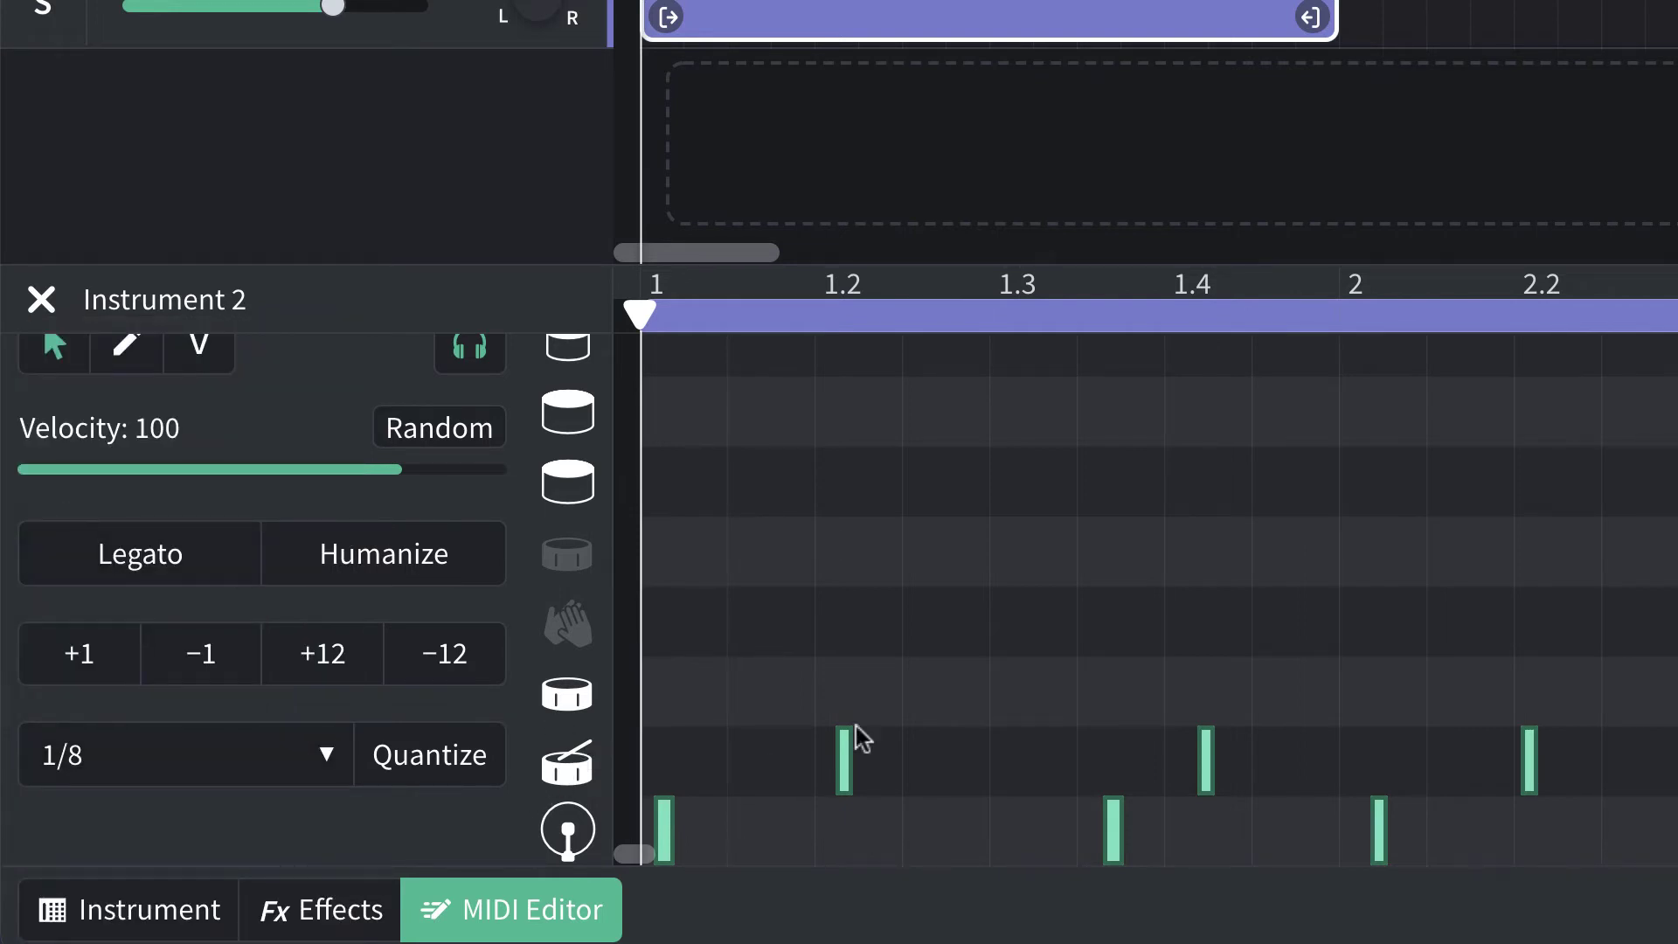
pyautogui.click(427, 760)
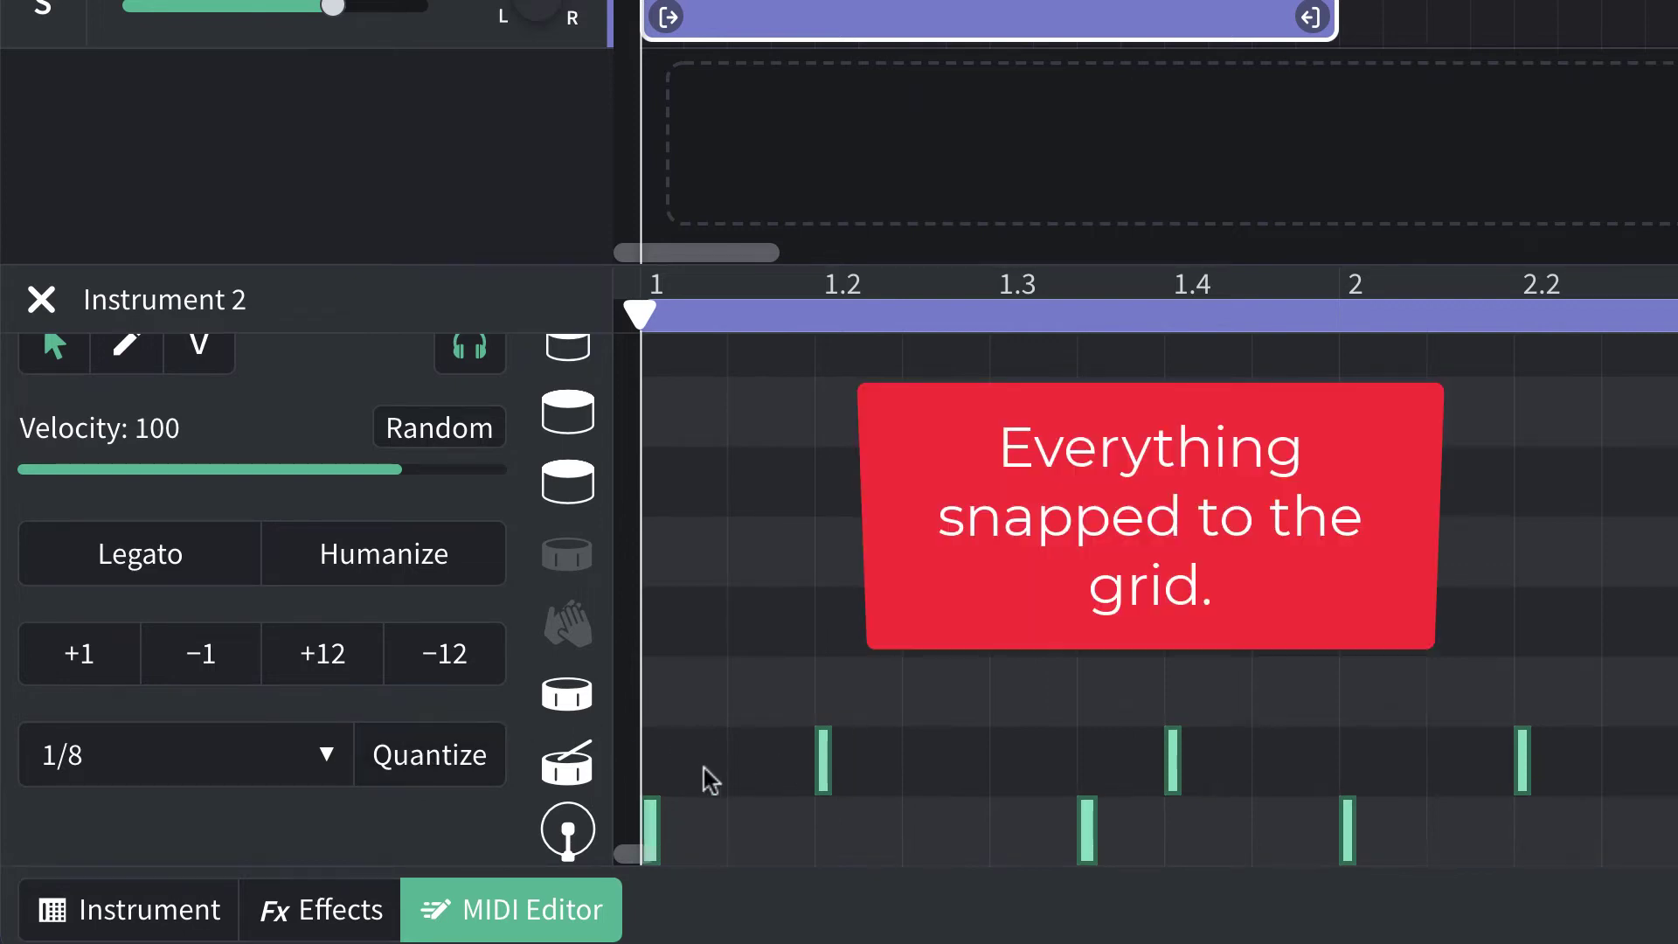
pyautogui.press('space')
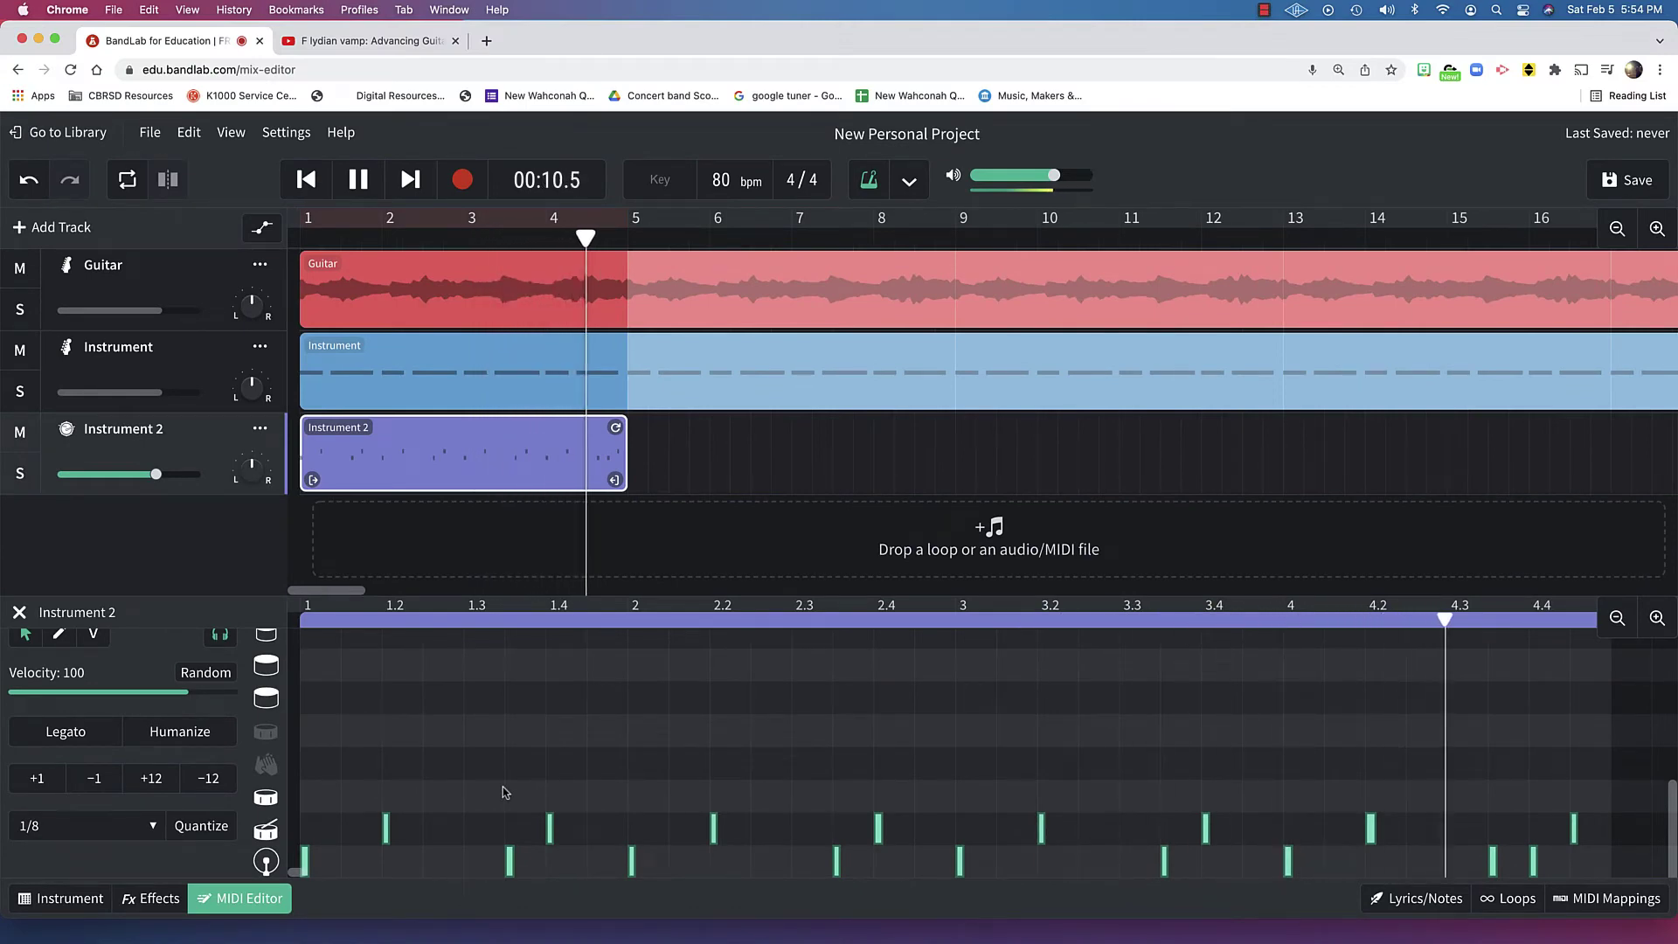
# Step: Stop playback, loop the Instrument 2 drum region out to bar 33, and return to the start
pyautogui.press('space')
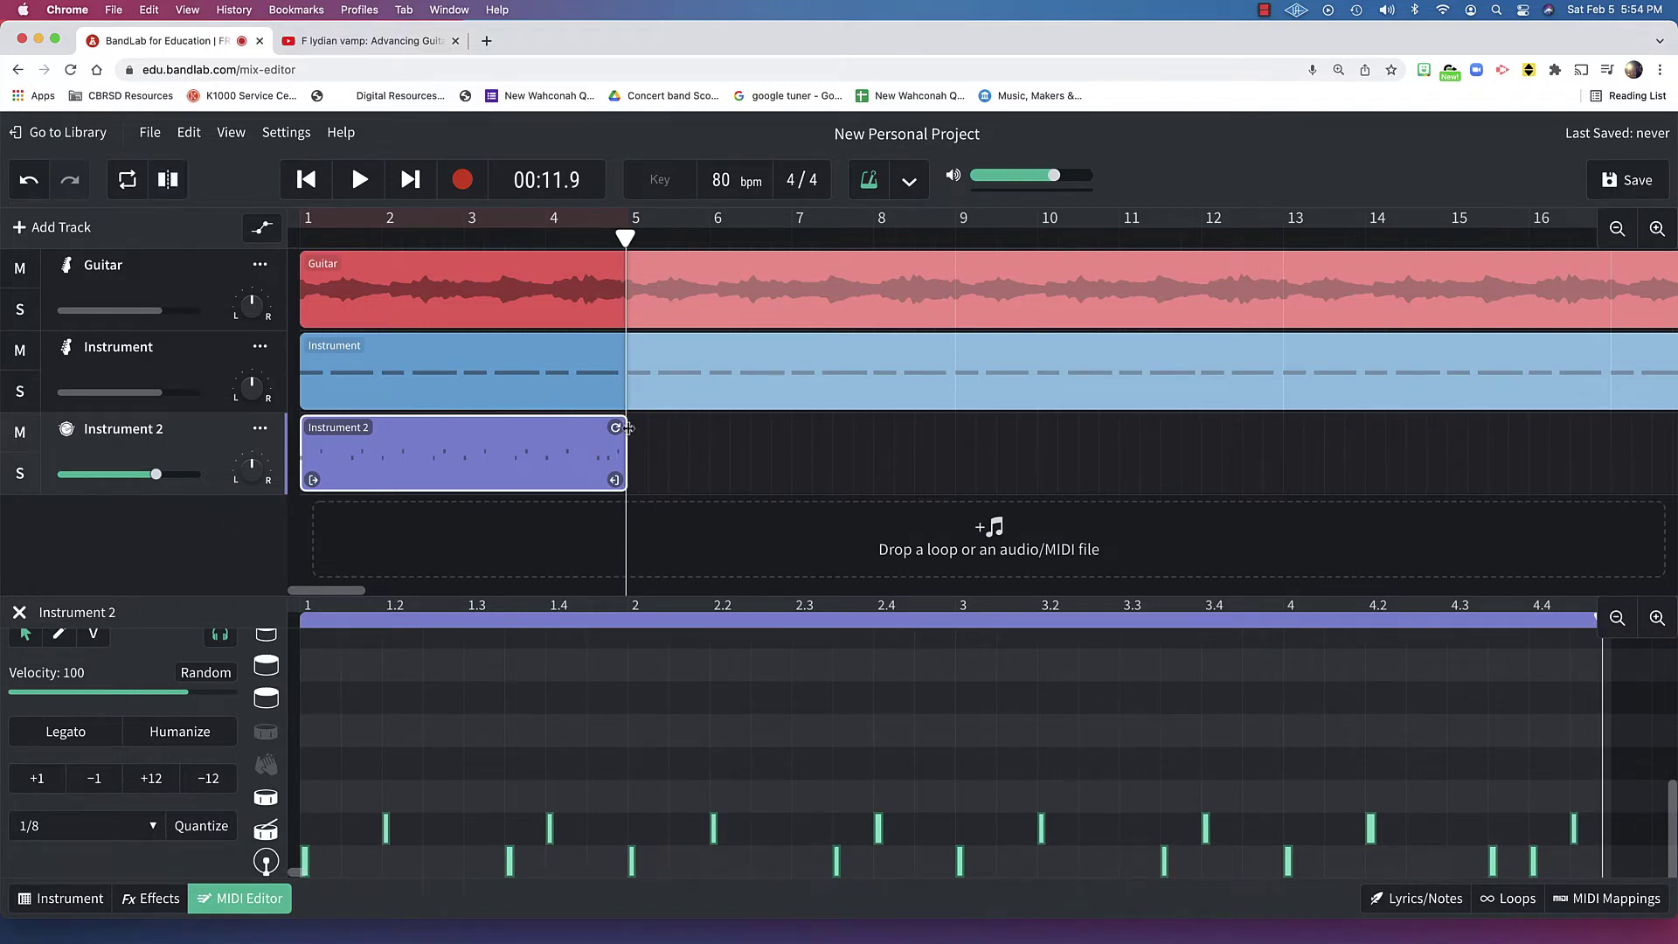
pyautogui.moveTo(615, 427); pyautogui.dragTo(1347, 428)
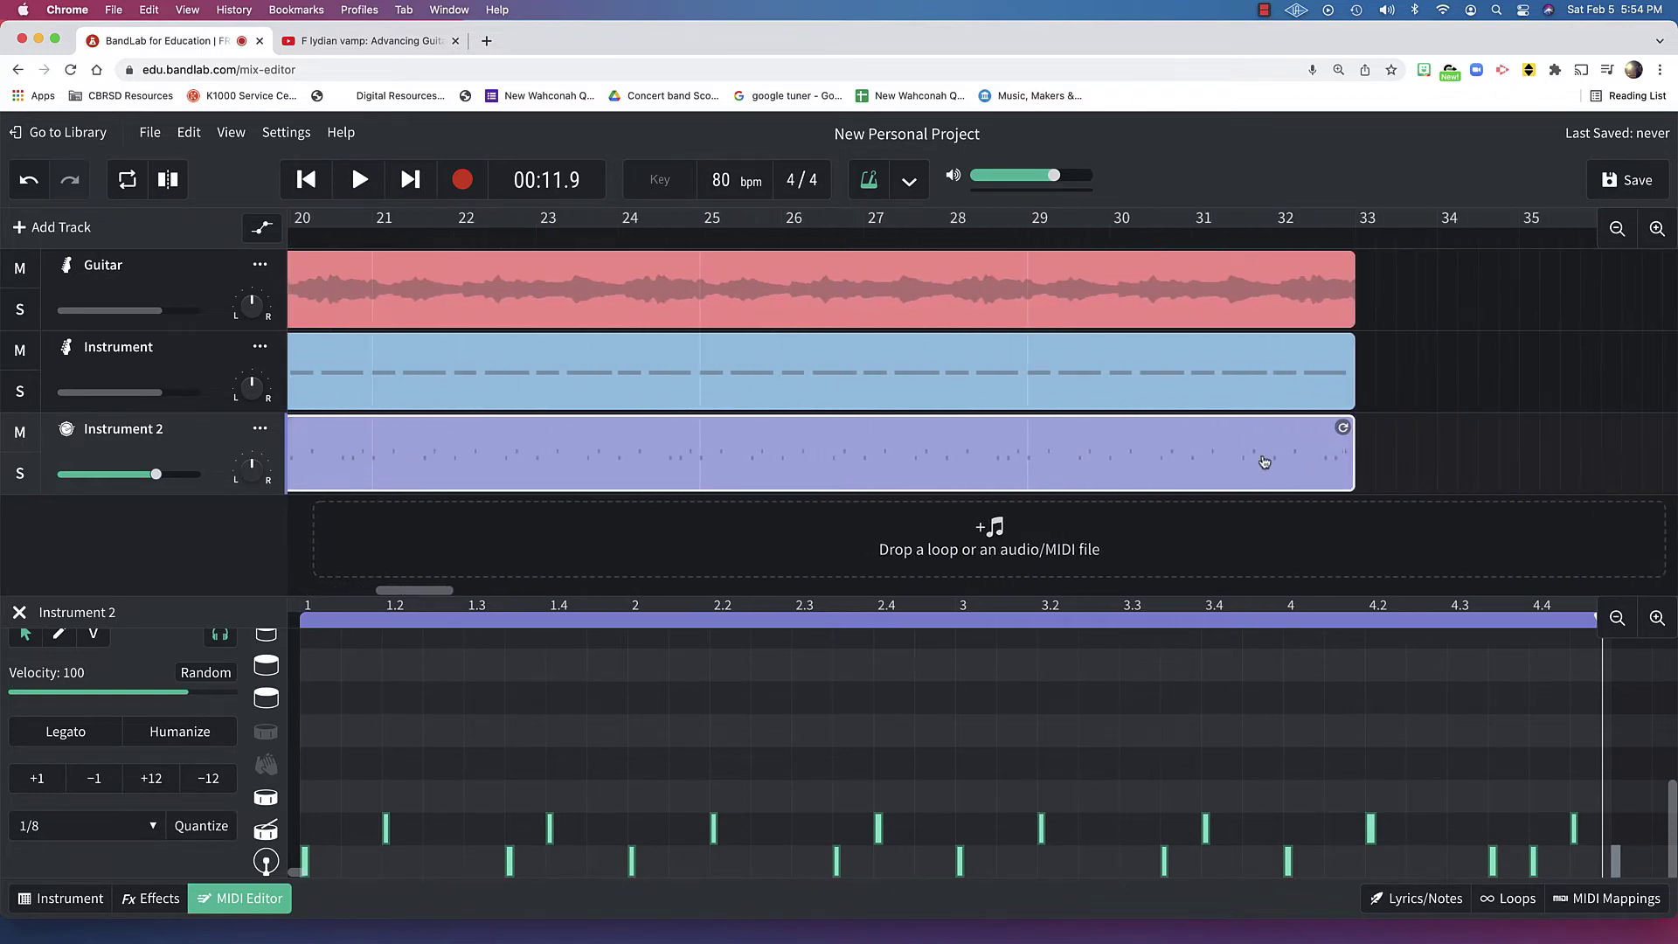
pyautogui.hscroll(-10, 873, 527)
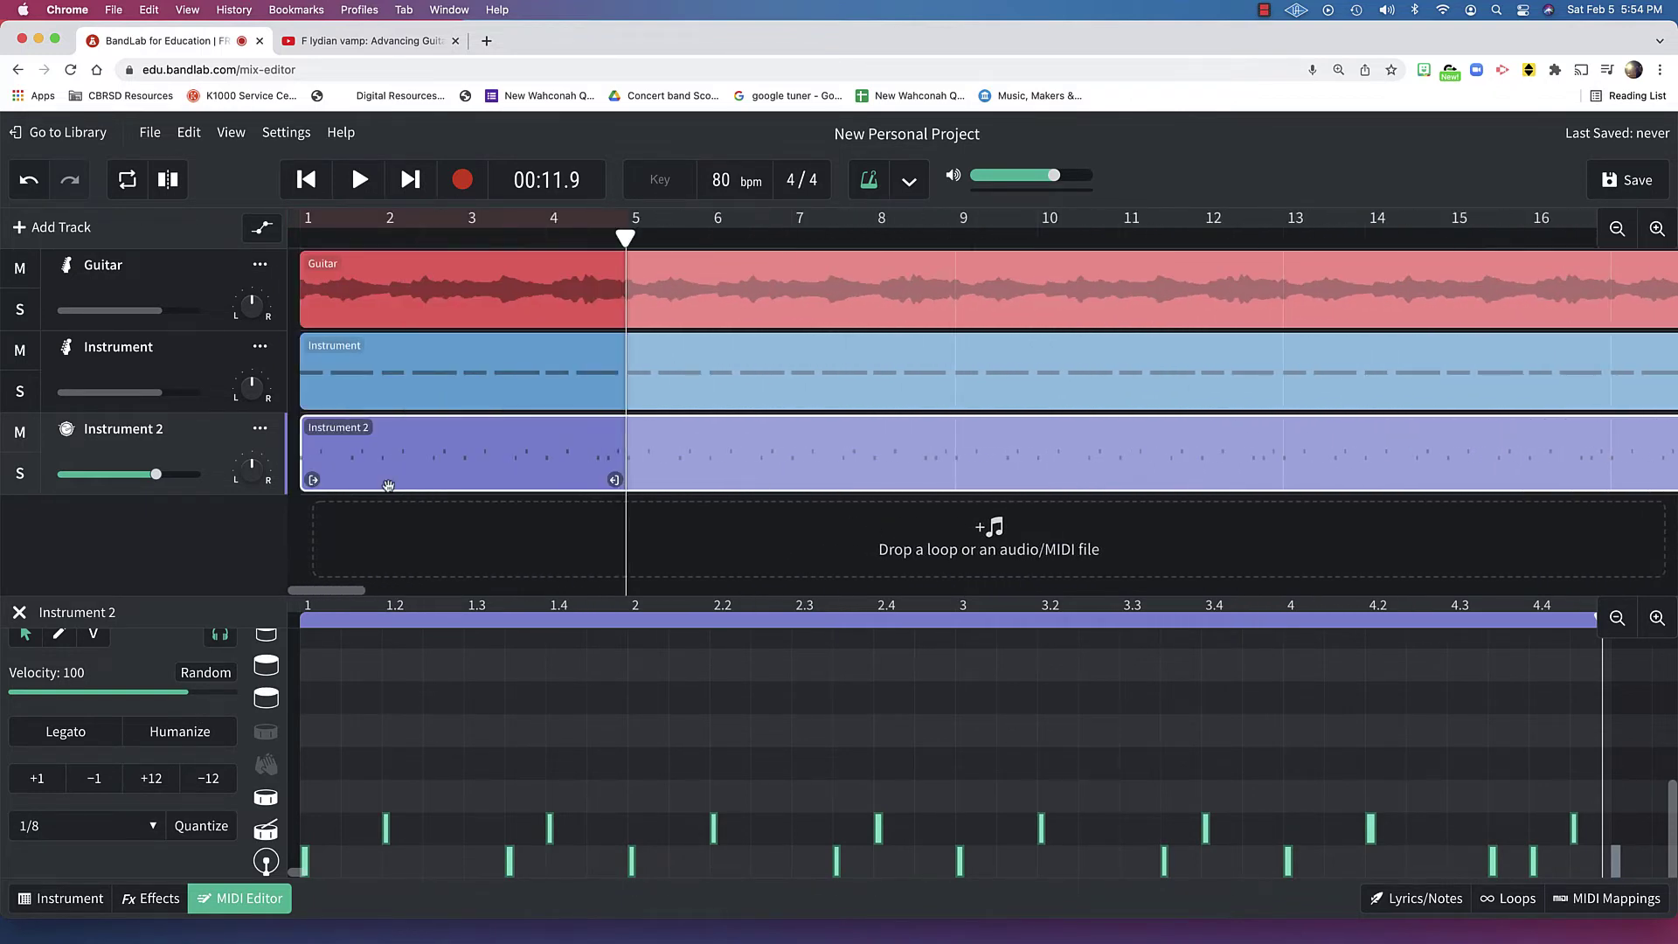
pyautogui.press('Home')
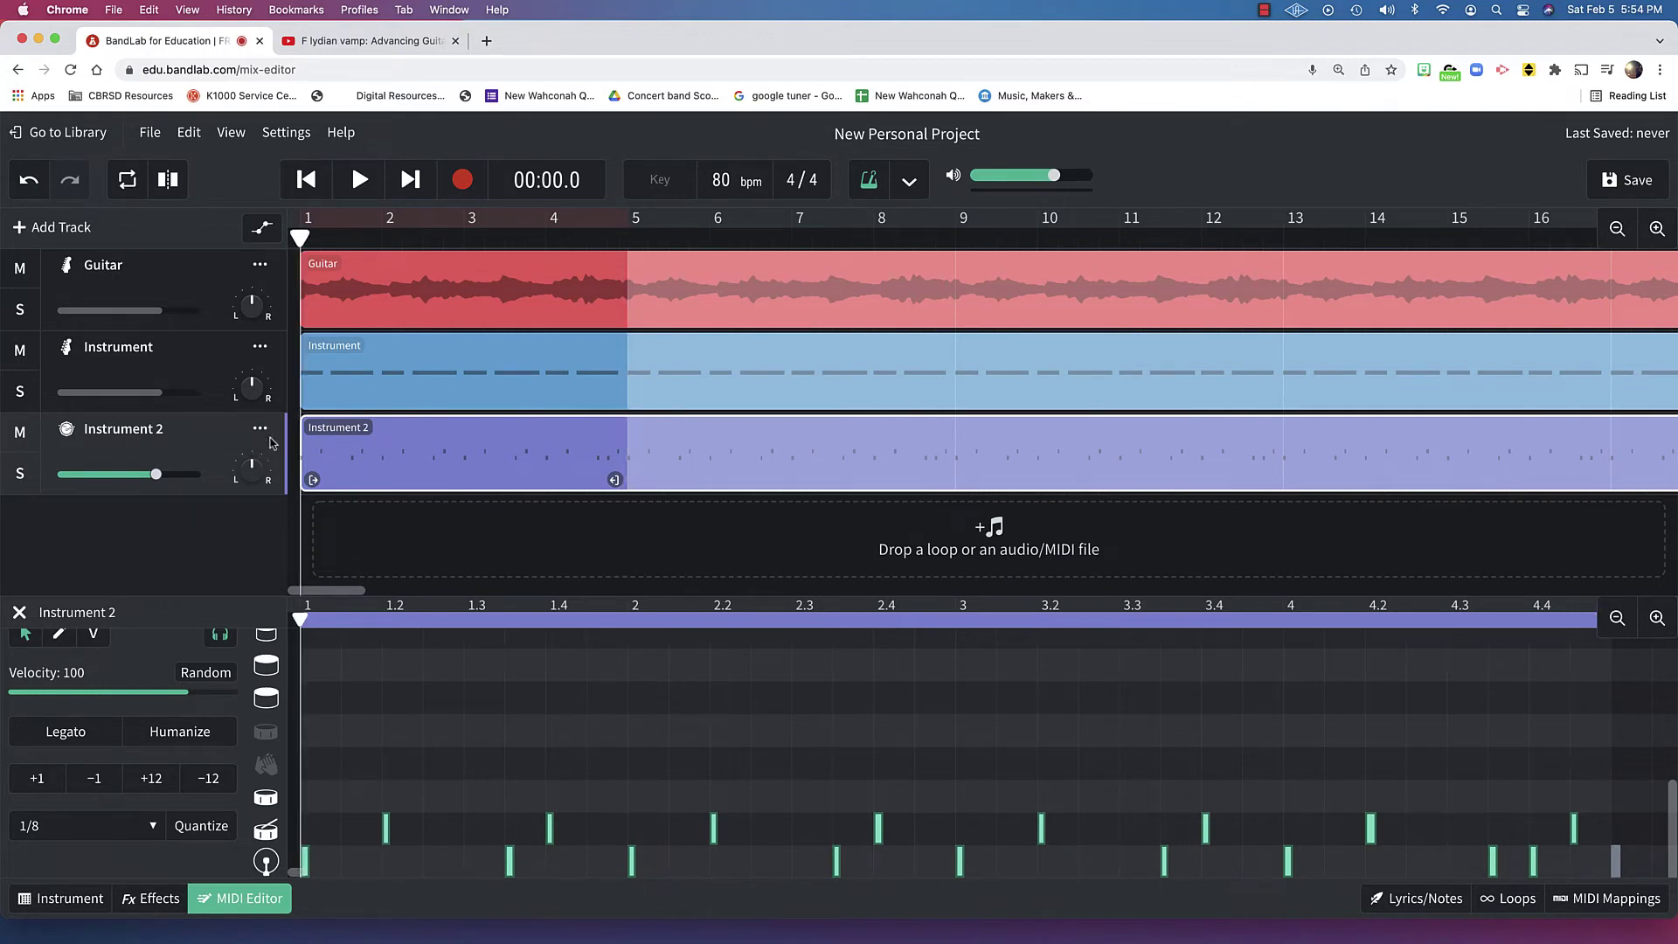
pyautogui.scroll(3, 343, 704)
pyautogui.scroll(-3, 342, 704)
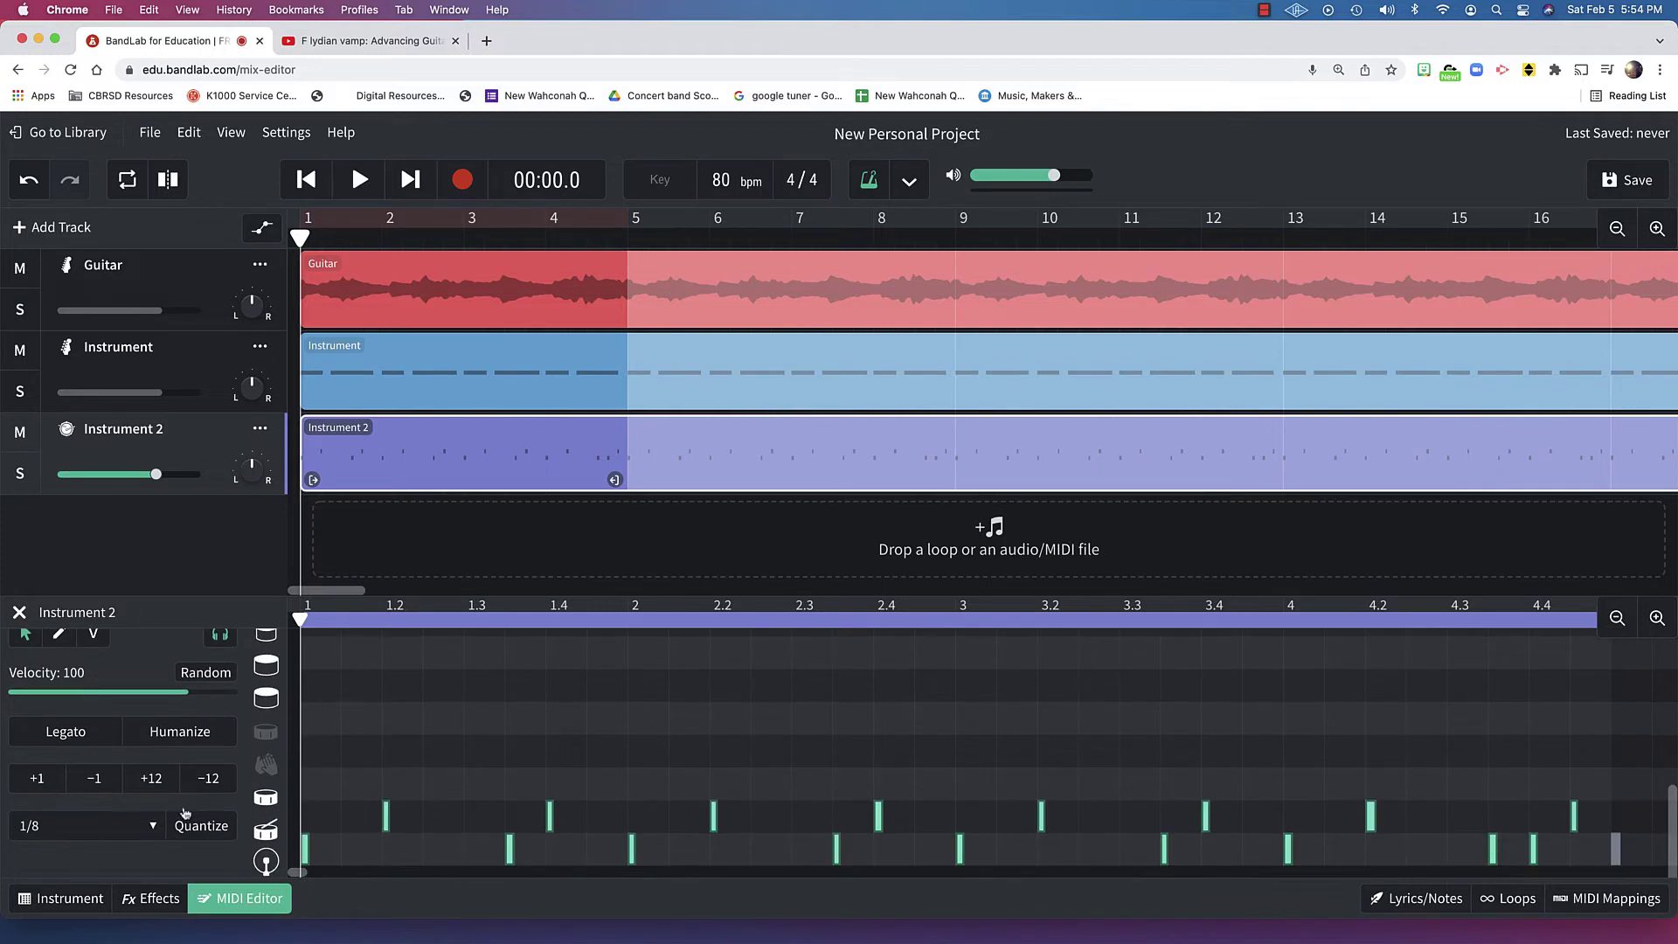
# Step: Record a hi-hat overdub on the drum part using the I key
pyautogui.click(70, 898)
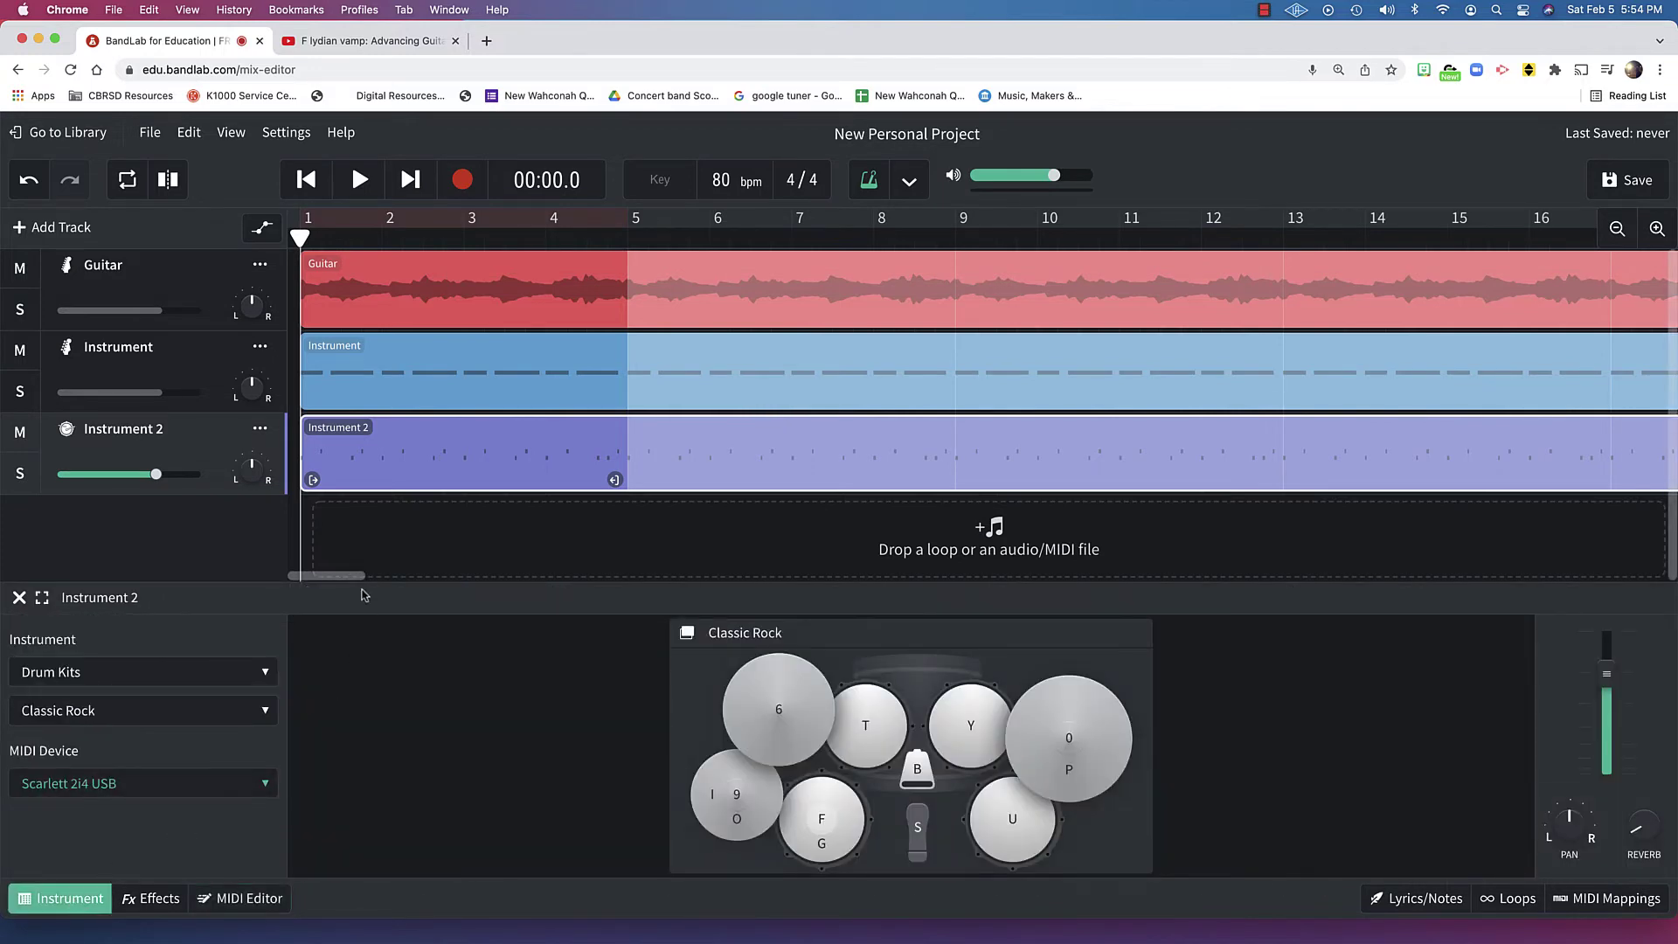
pyautogui.click(752, 812)
pyautogui.click(752, 812)
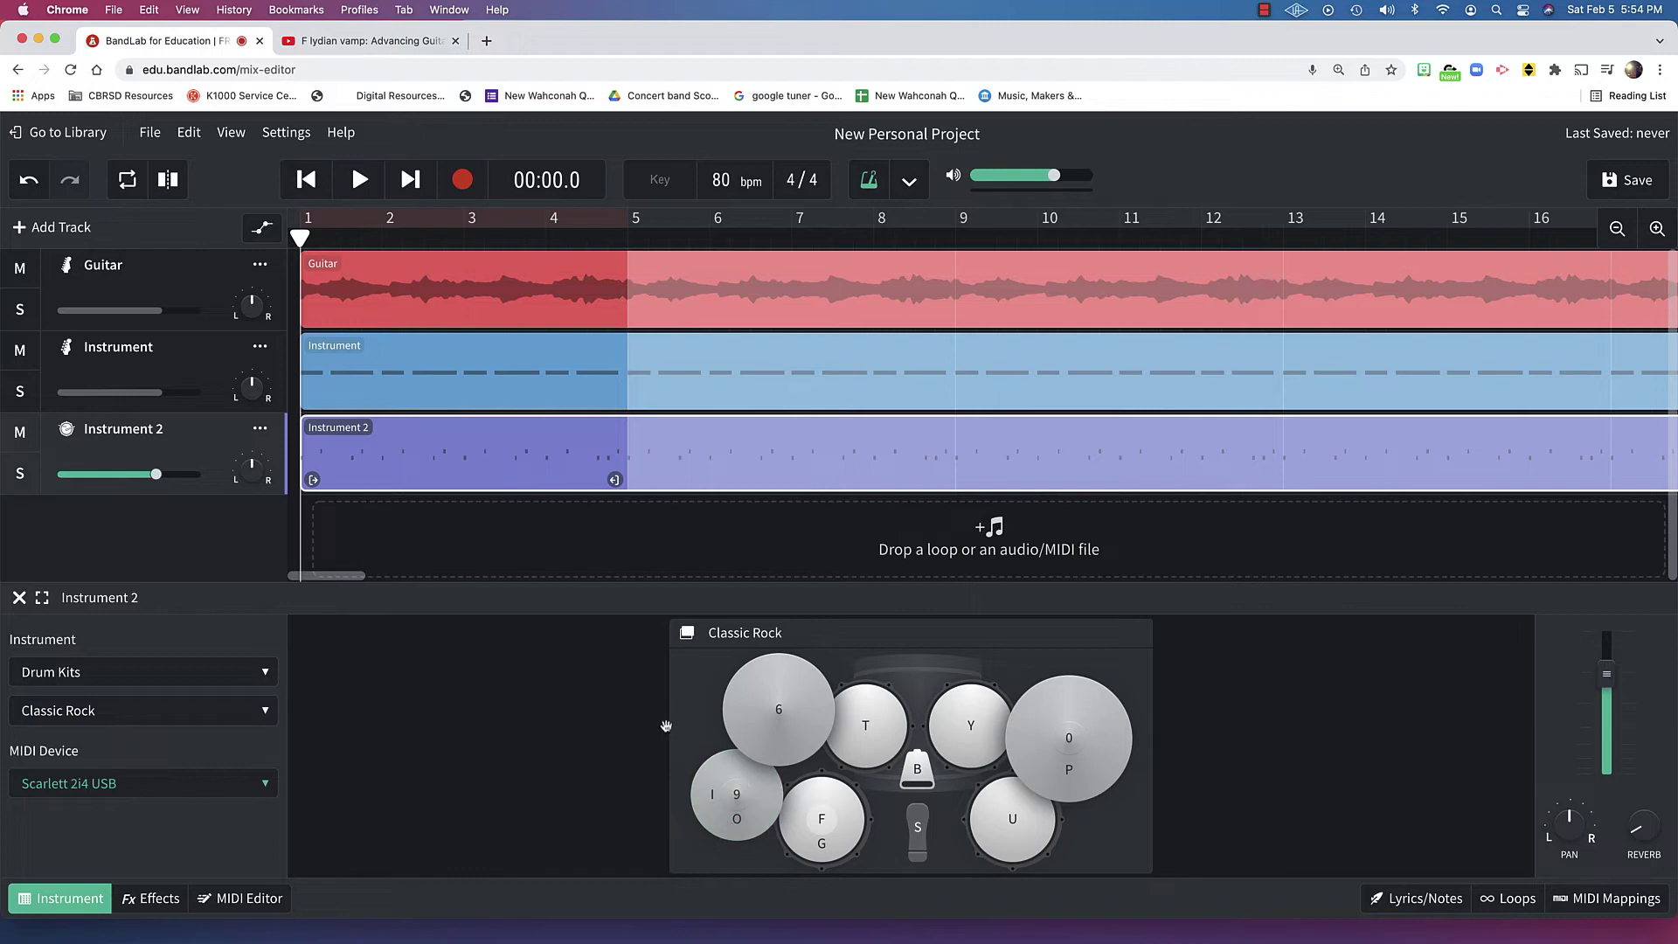
pyautogui.click(463, 180)
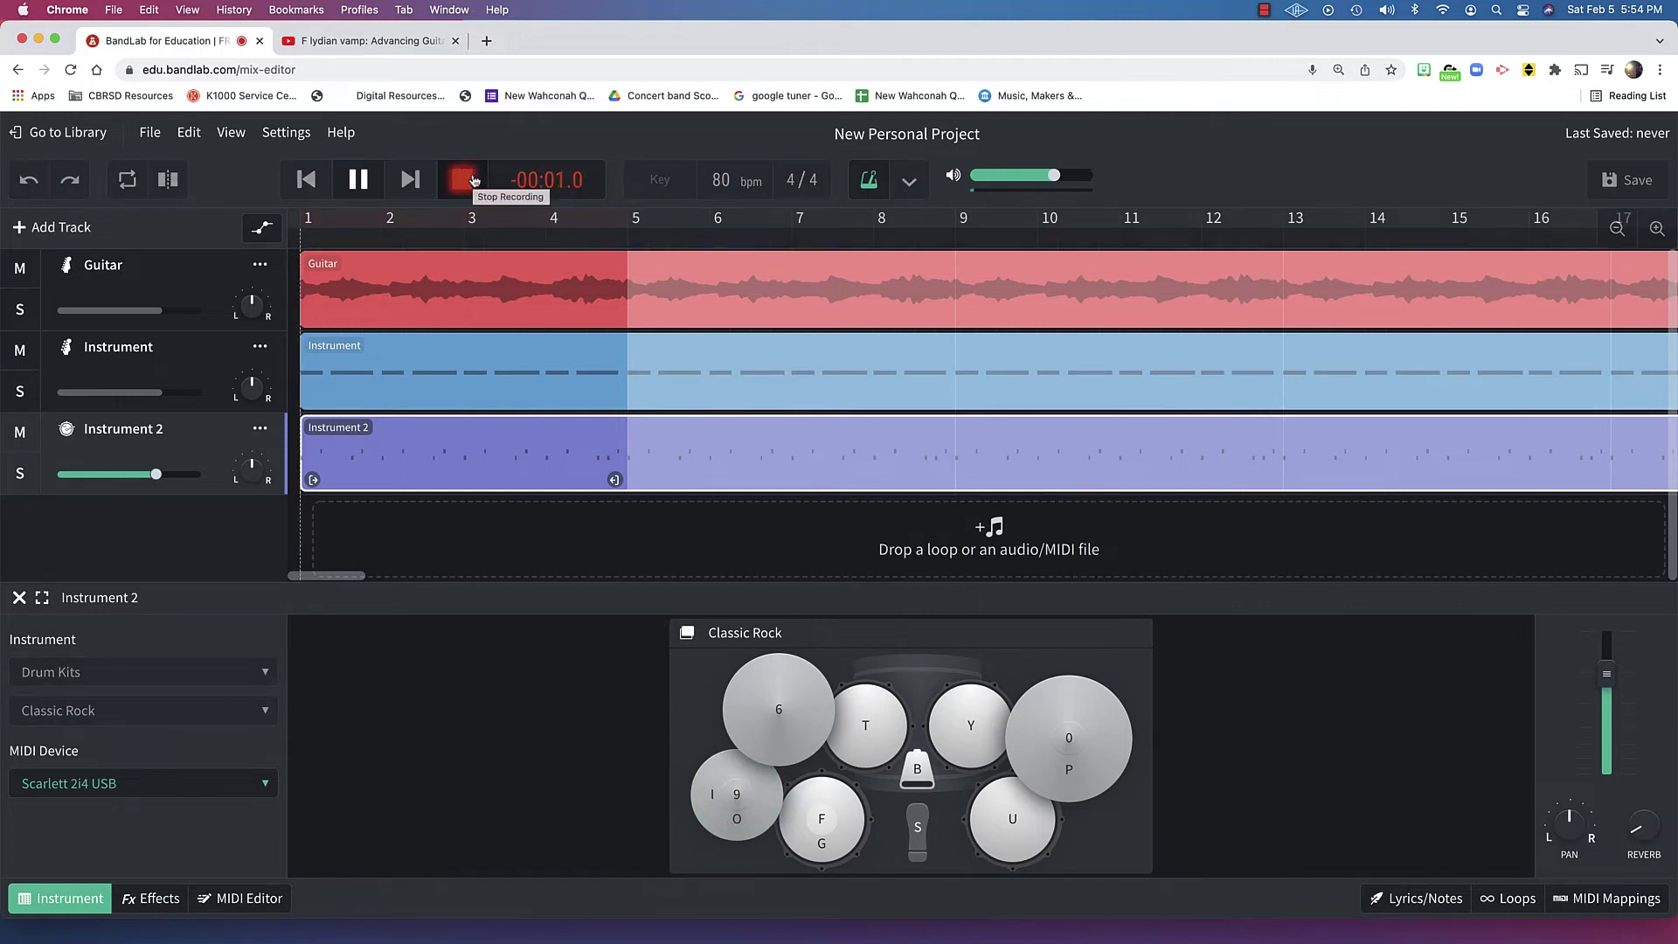
pyautogui.press('i')
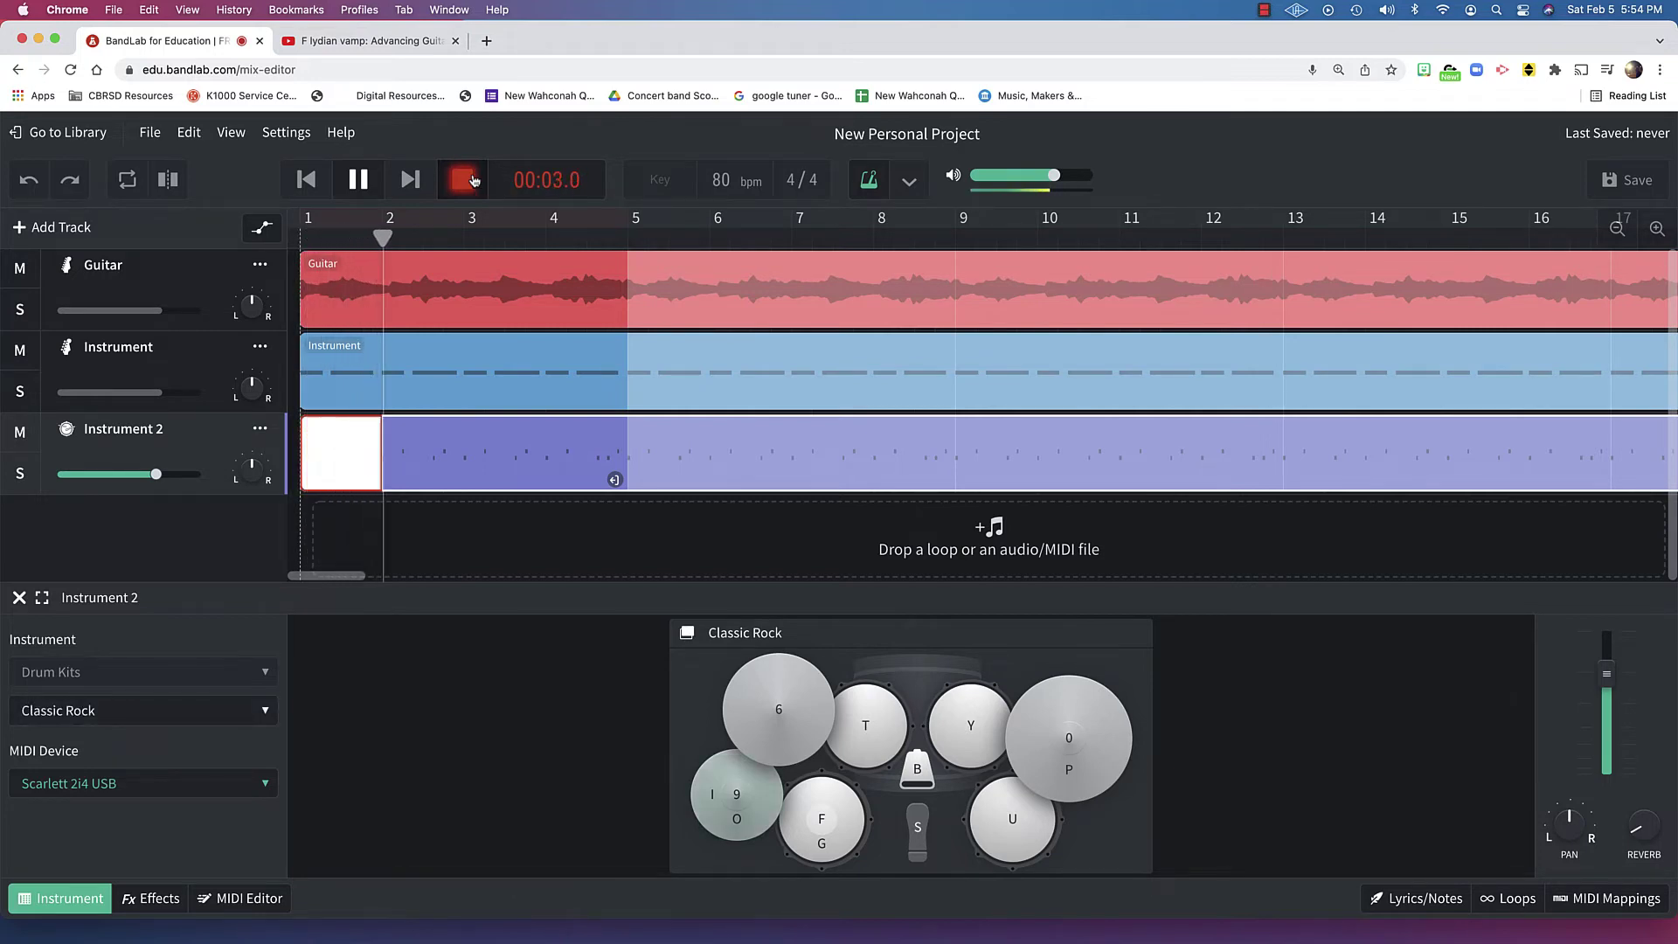
pyautogui.press('i')
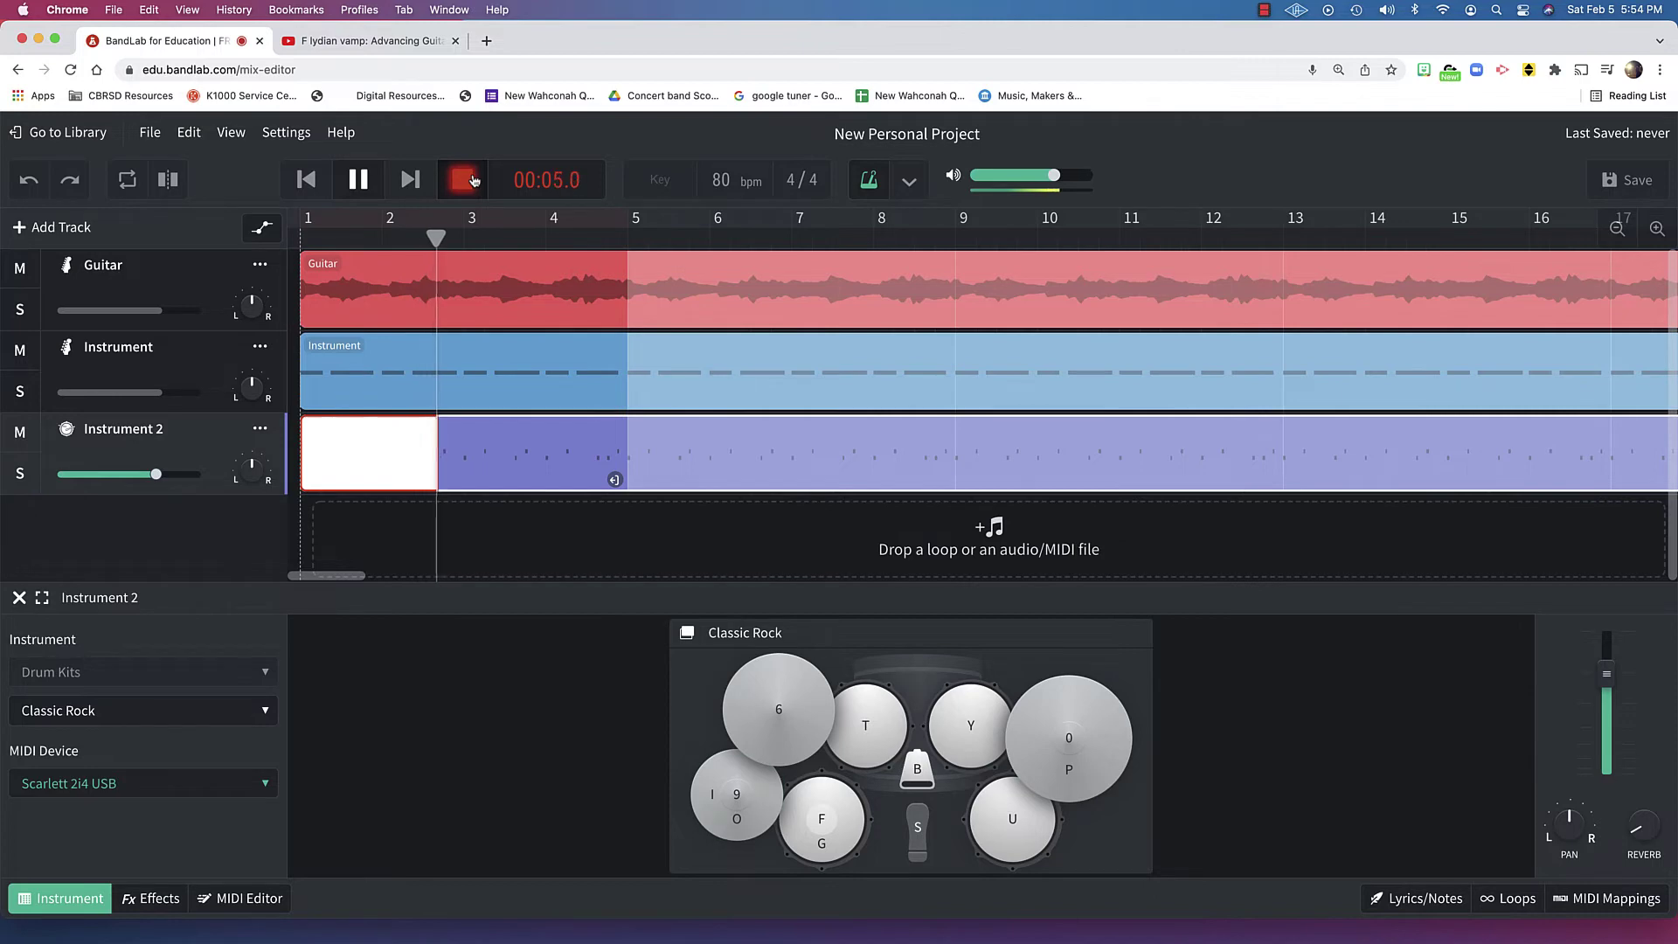
pyautogui.press('i')
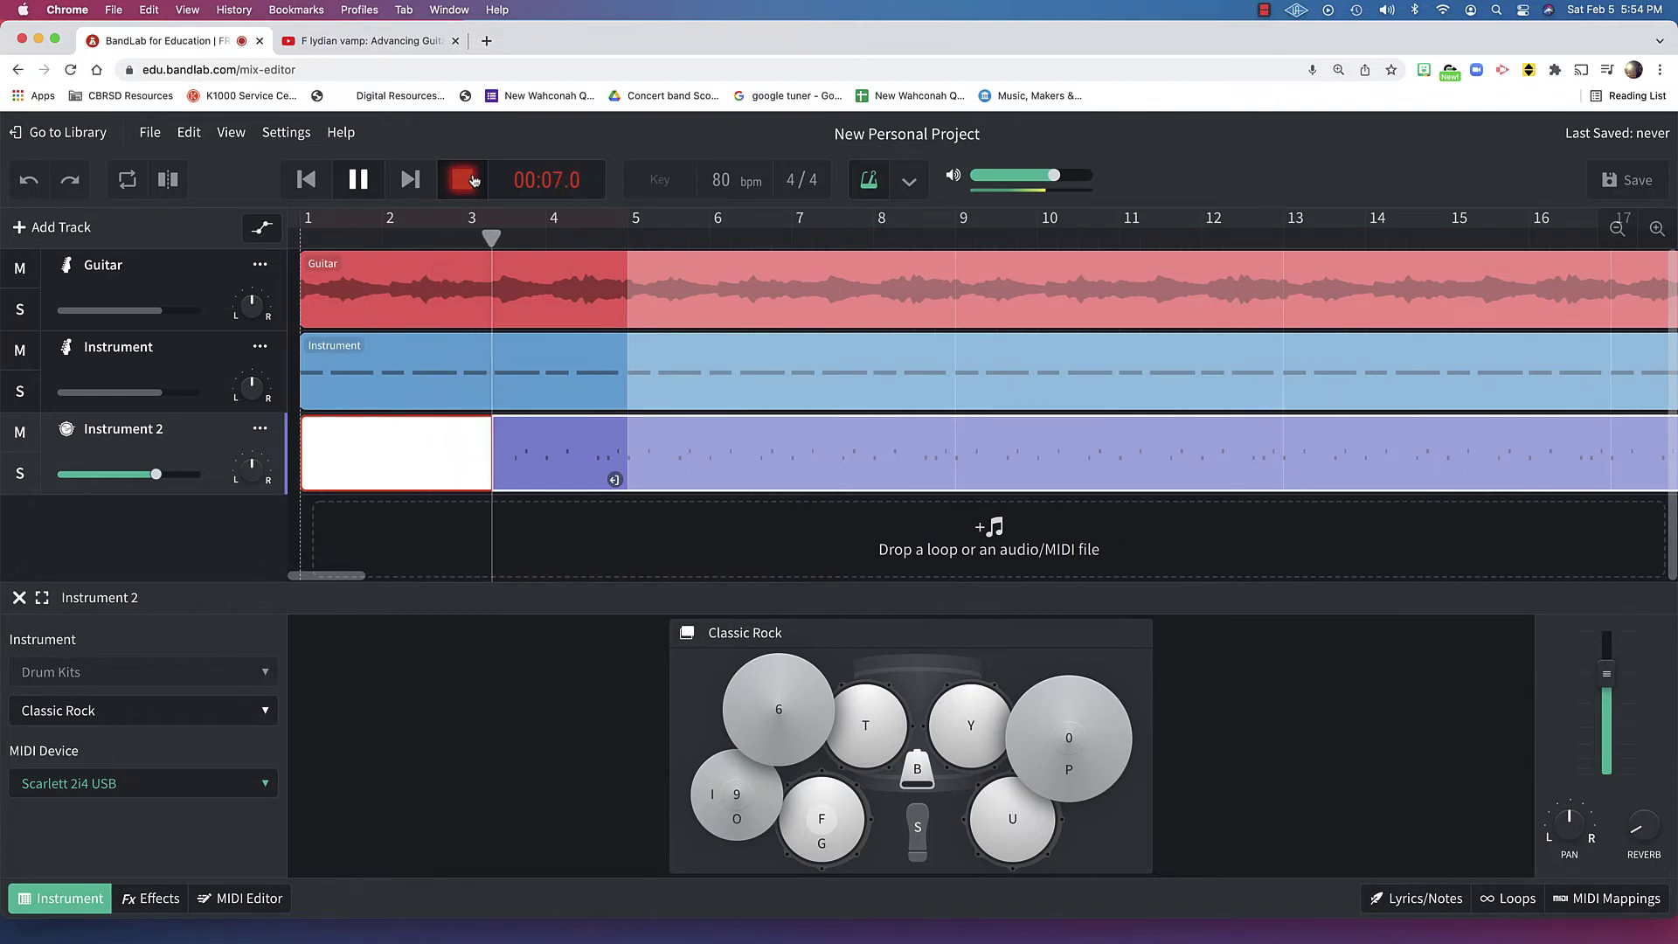
pyautogui.press('i')
pyautogui.press('i')
pyautogui.press('i')
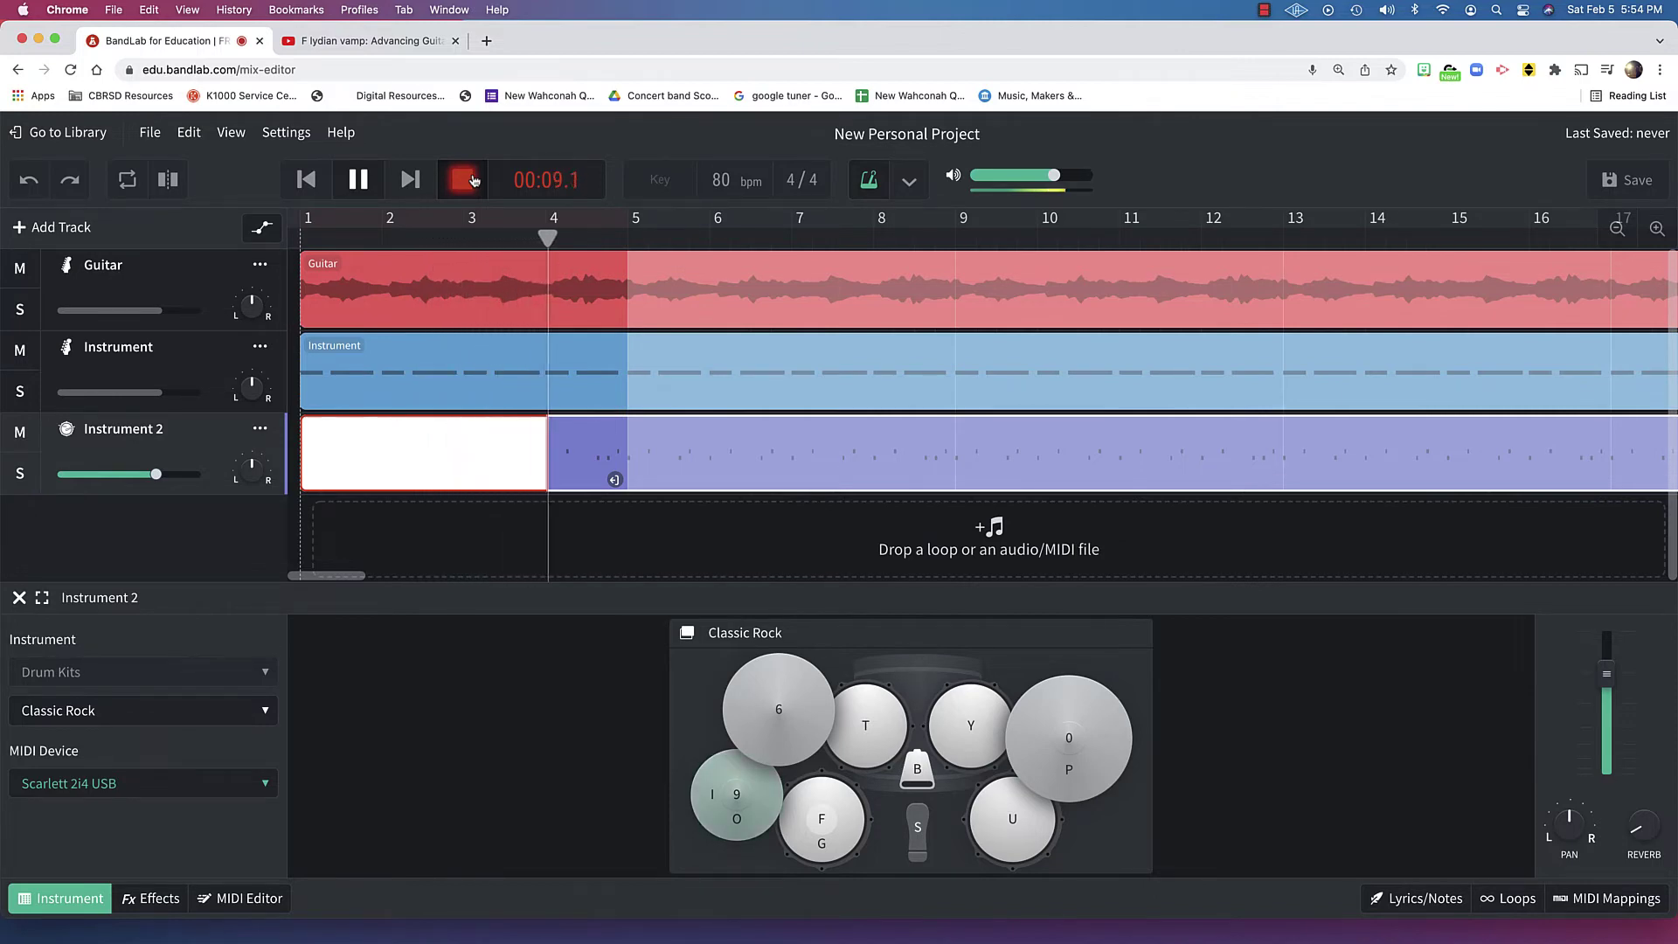
pyautogui.press('i')
pyautogui.press('i')
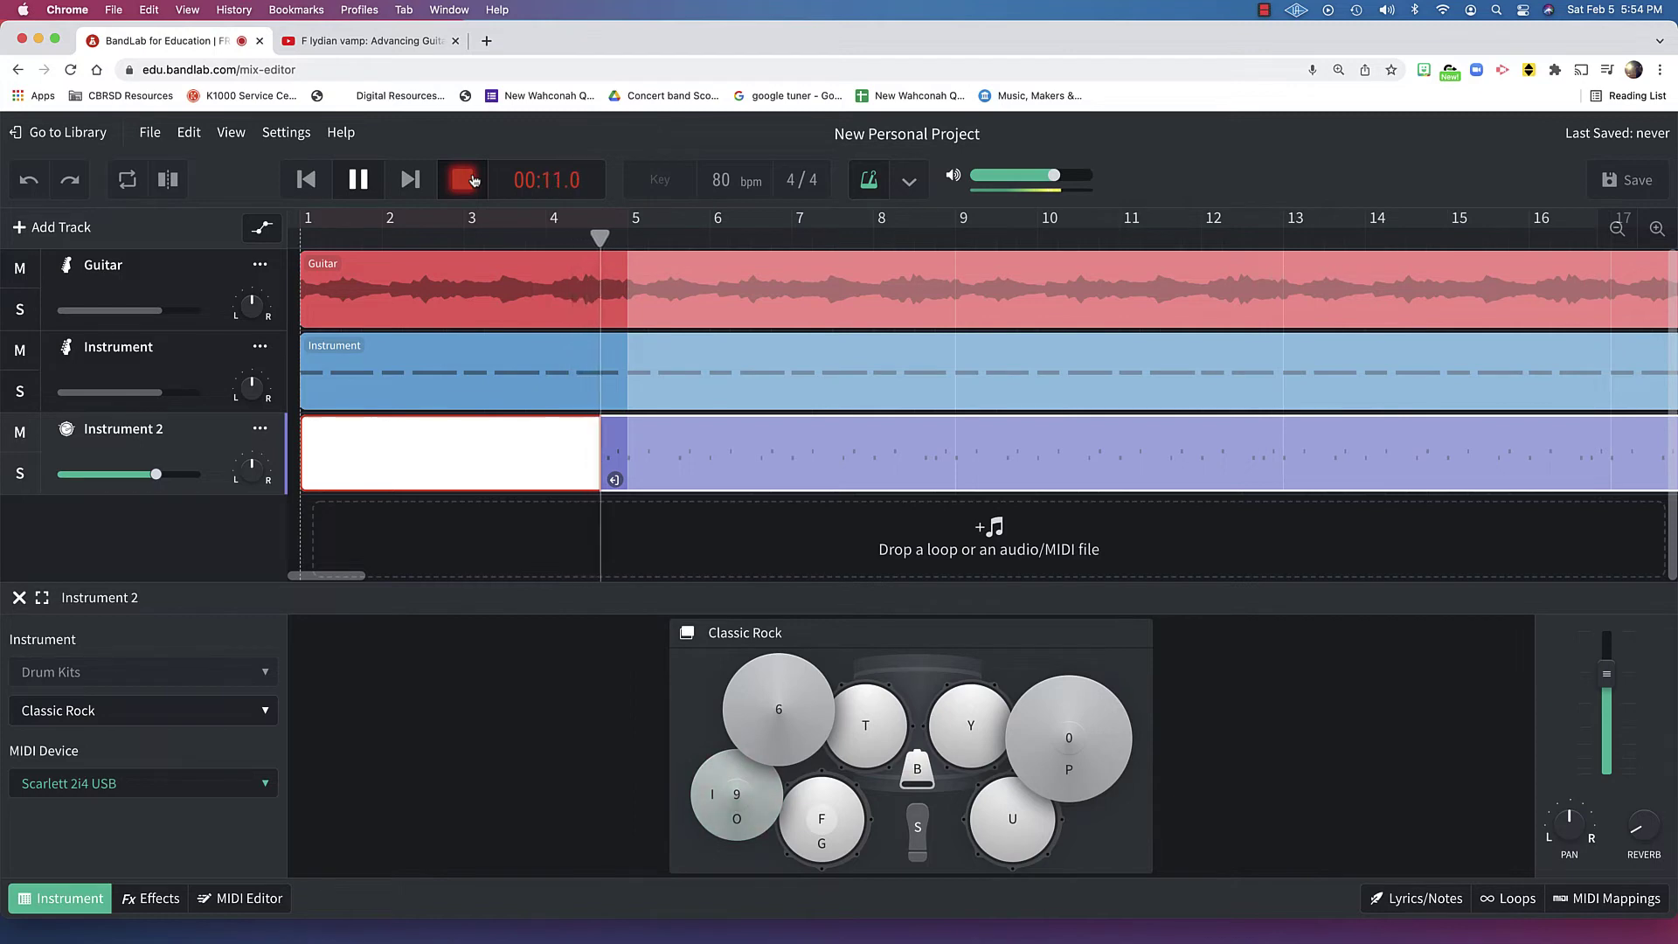
pyautogui.click(473, 181)
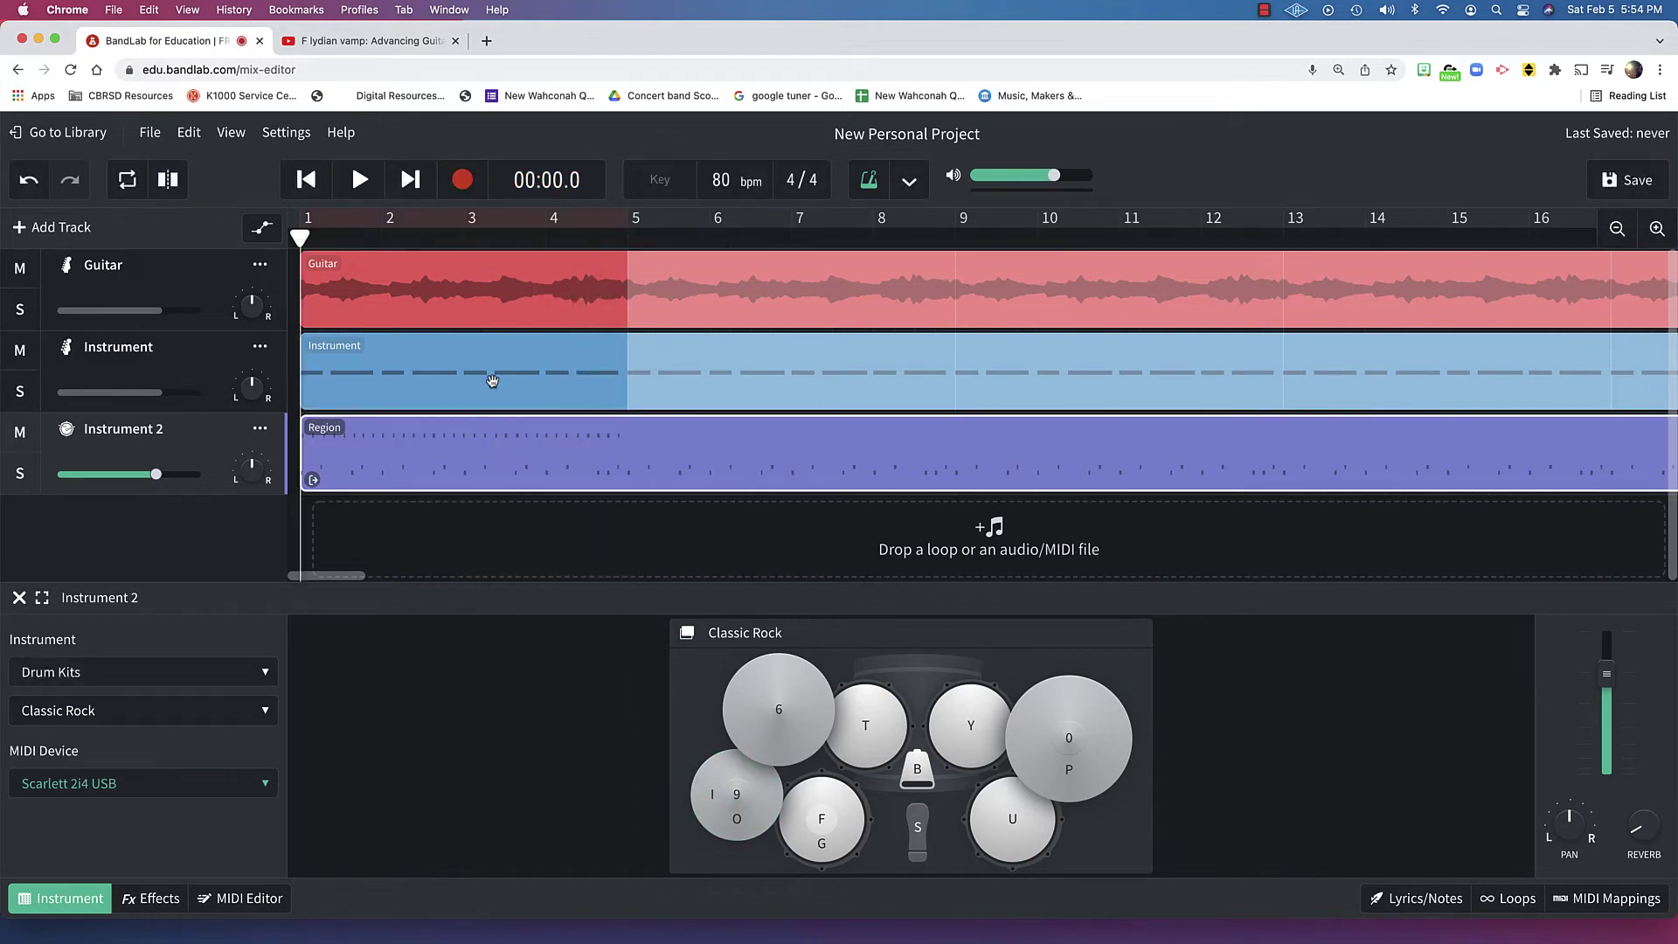
# Step: Undo the looped extension and resize the drum region to end at bar 5
pyautogui.hscroll(15, 883, 444)
pyautogui.hscroll(-5, 979, 464)
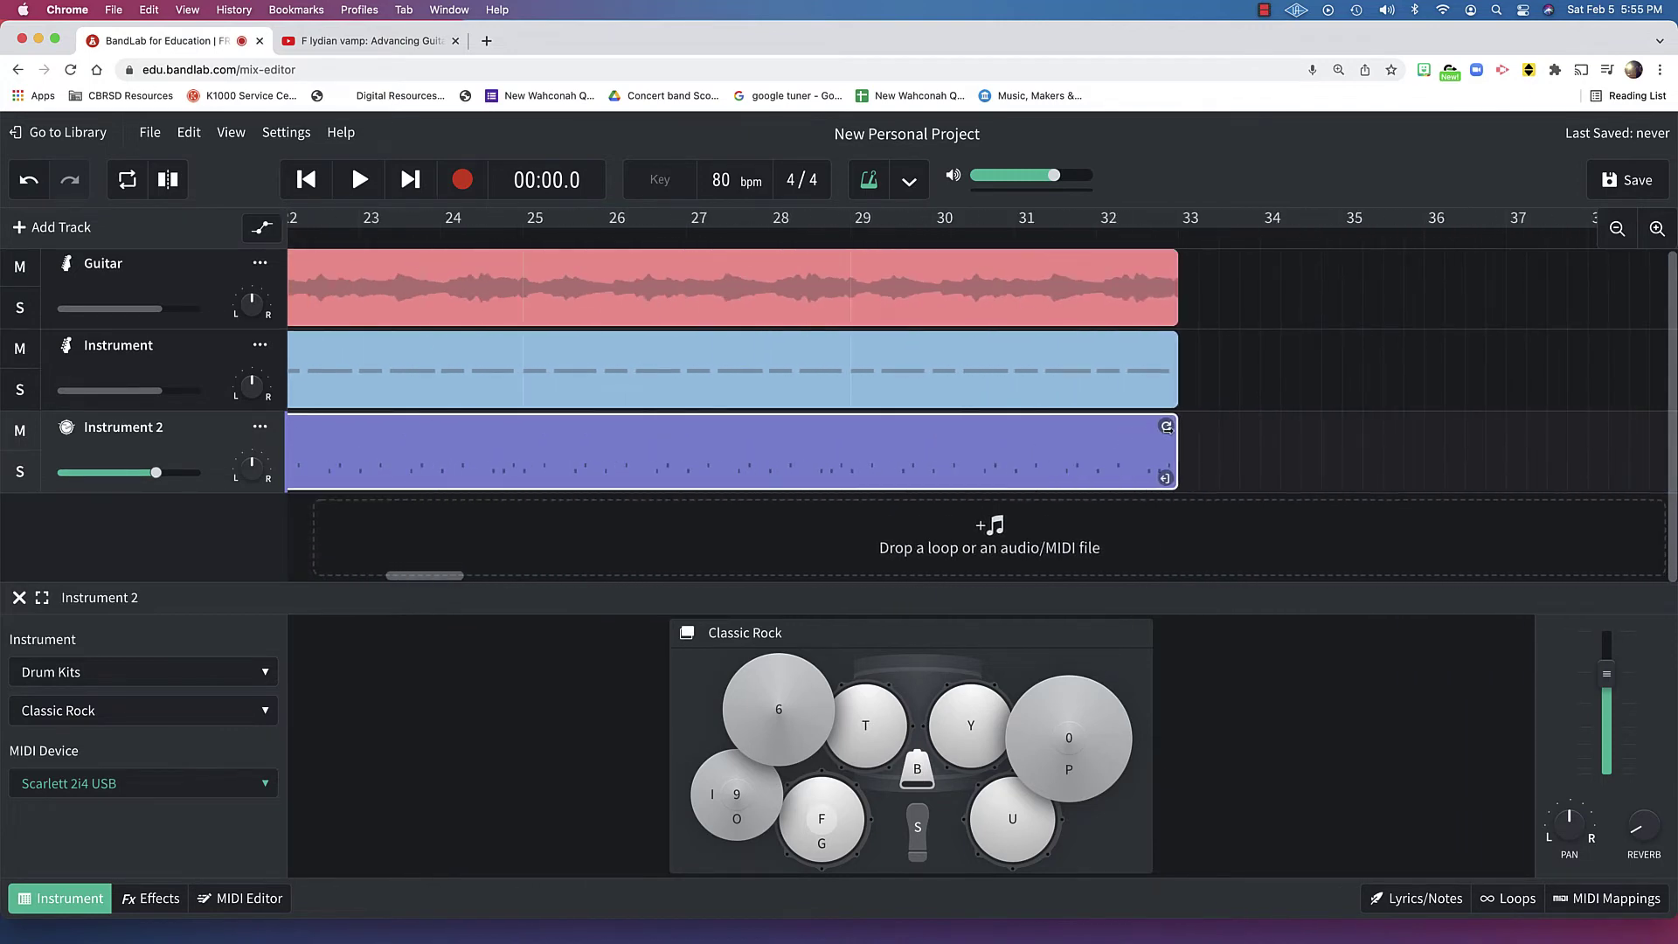
pyautogui.hscroll(-7, 959, 384)
pyautogui.press('Delete')
pyautogui.press('super+z')
pyautogui.moveTo(566, 486); pyautogui.dragTo(614, 481)
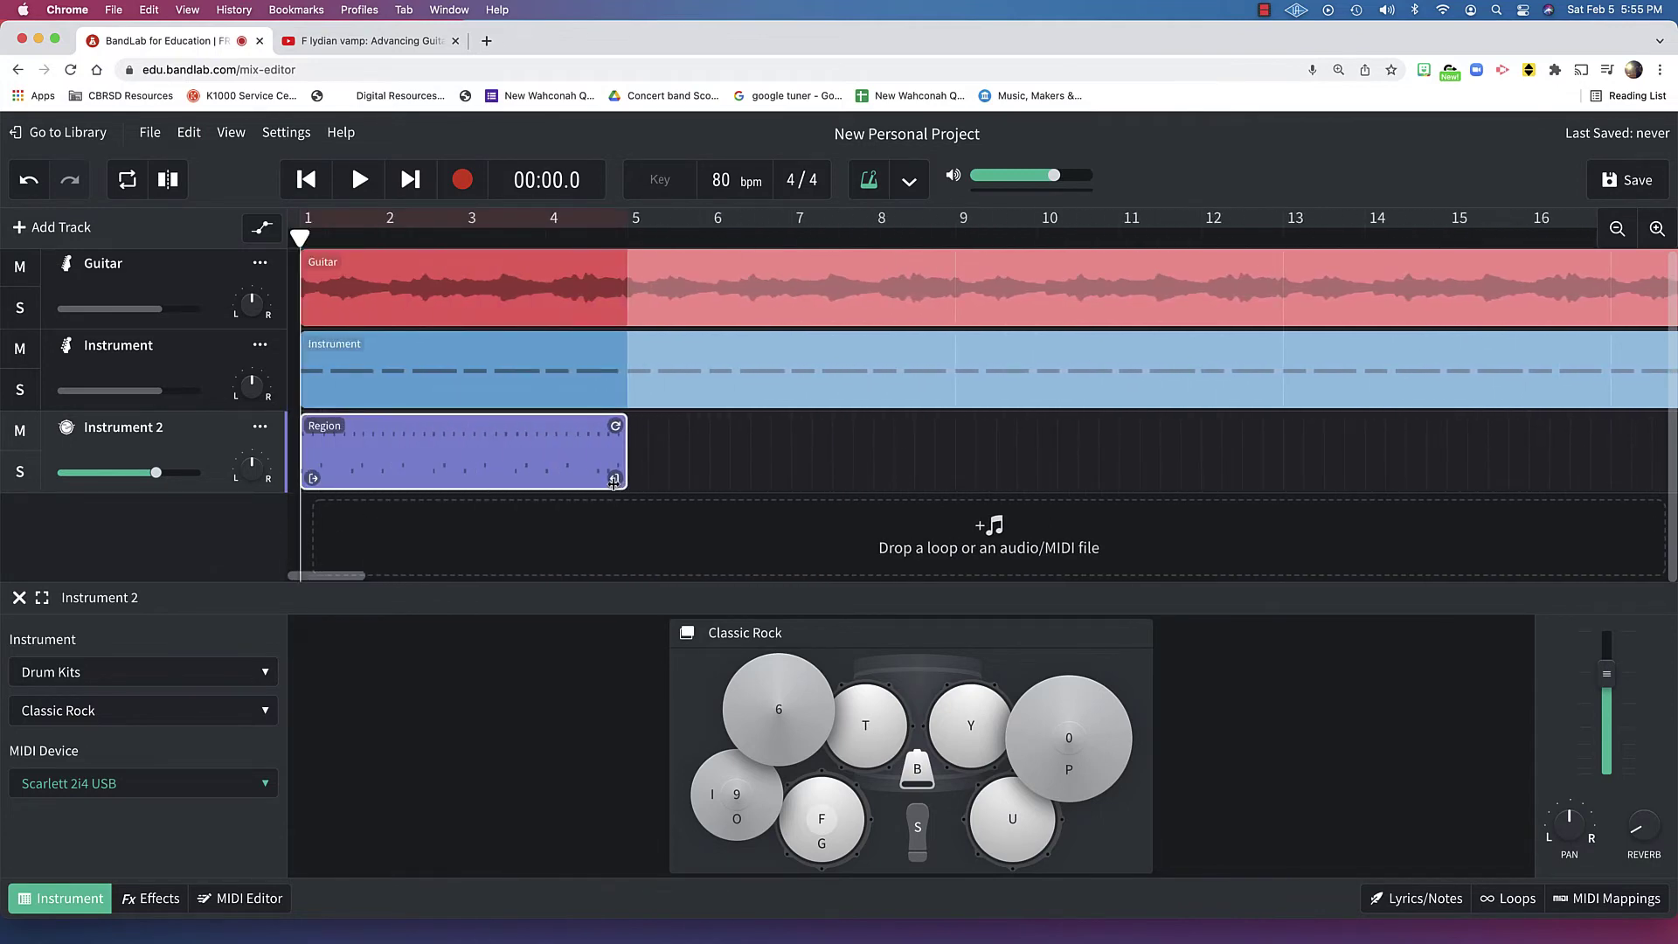
# Step: In the drum note editor, snap the off-grid hi-hat onto the 1/16 grid and play it back
pyautogui.click(238, 900)
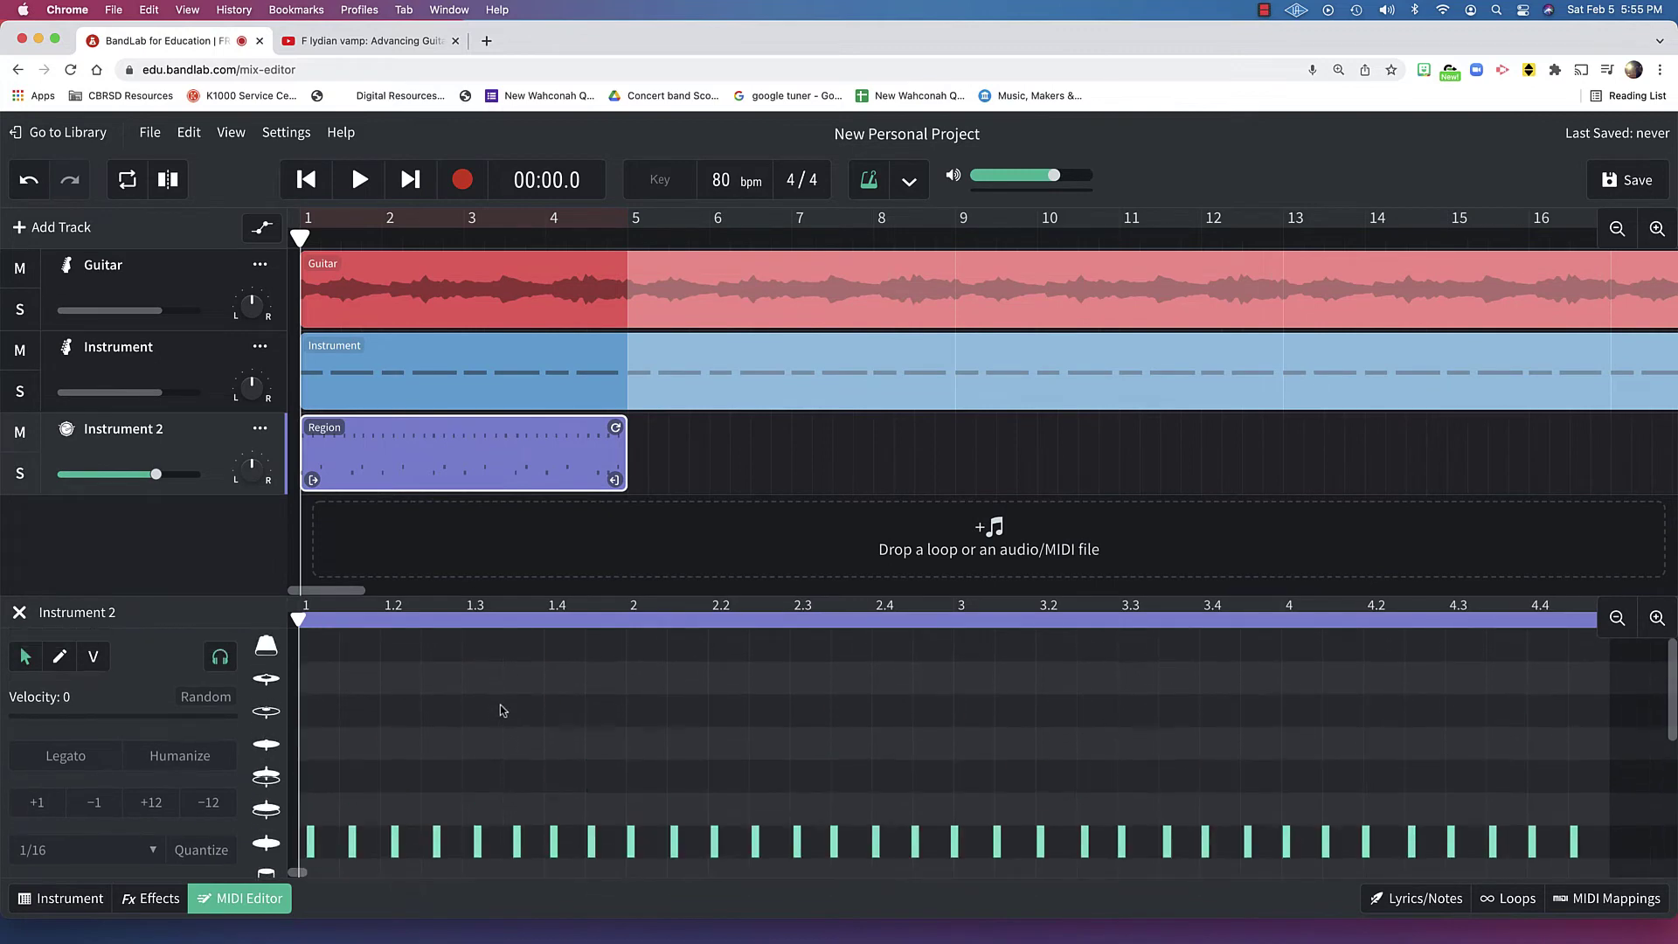
pyautogui.press('super+a')
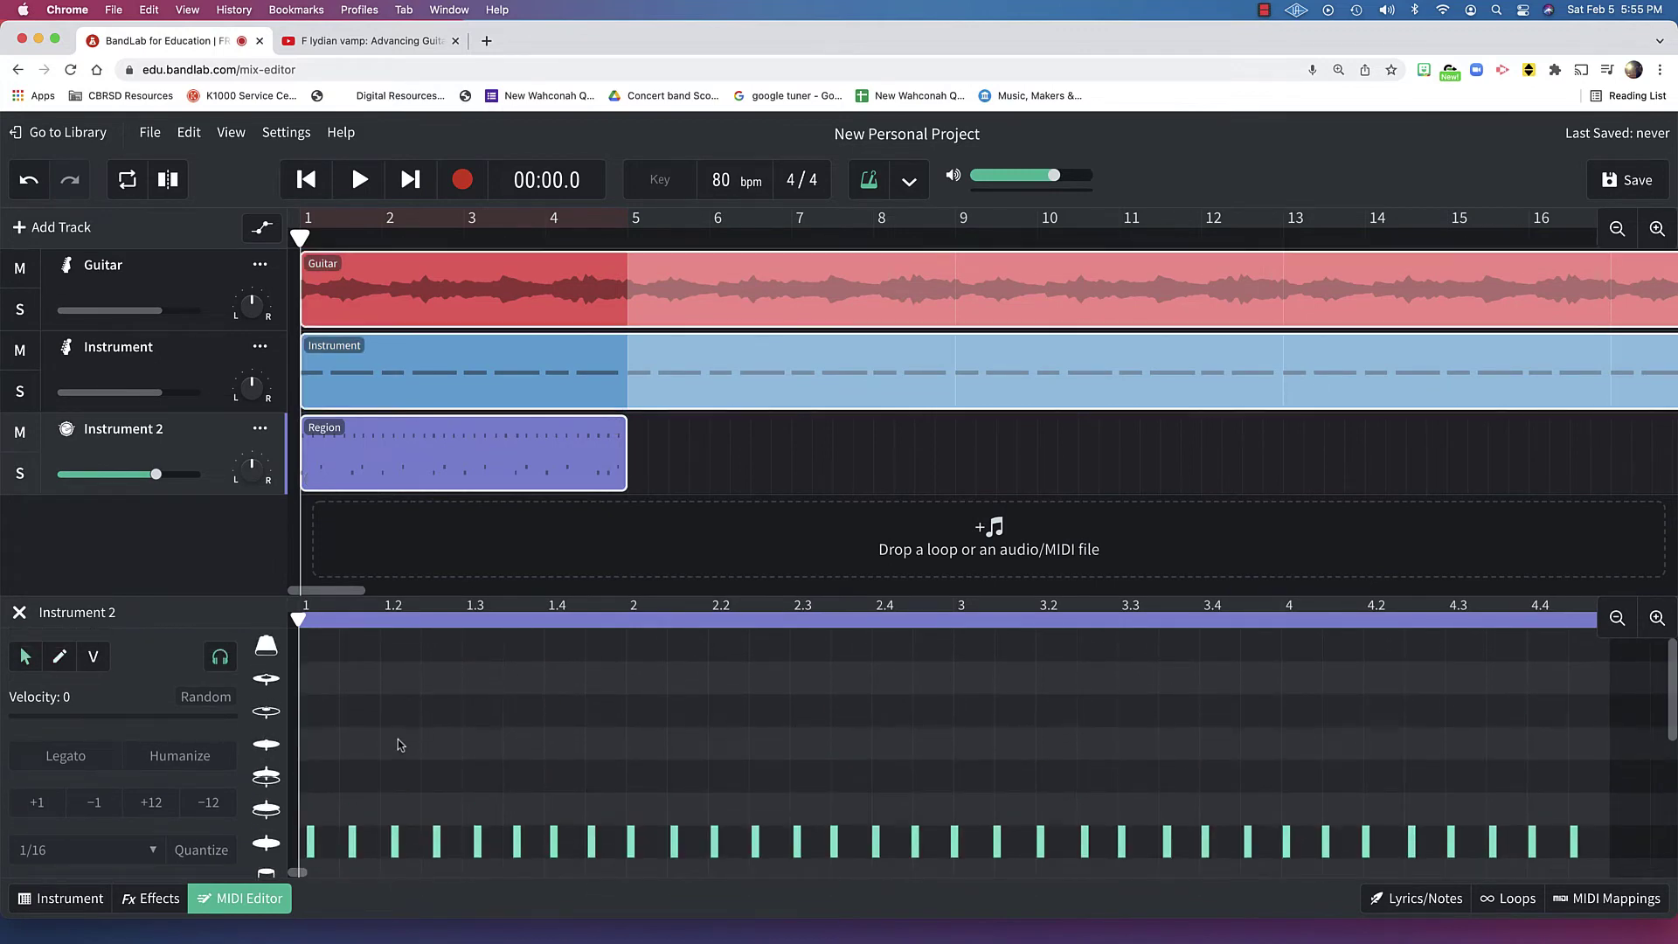
pyautogui.scroll(-5, 400, 745)
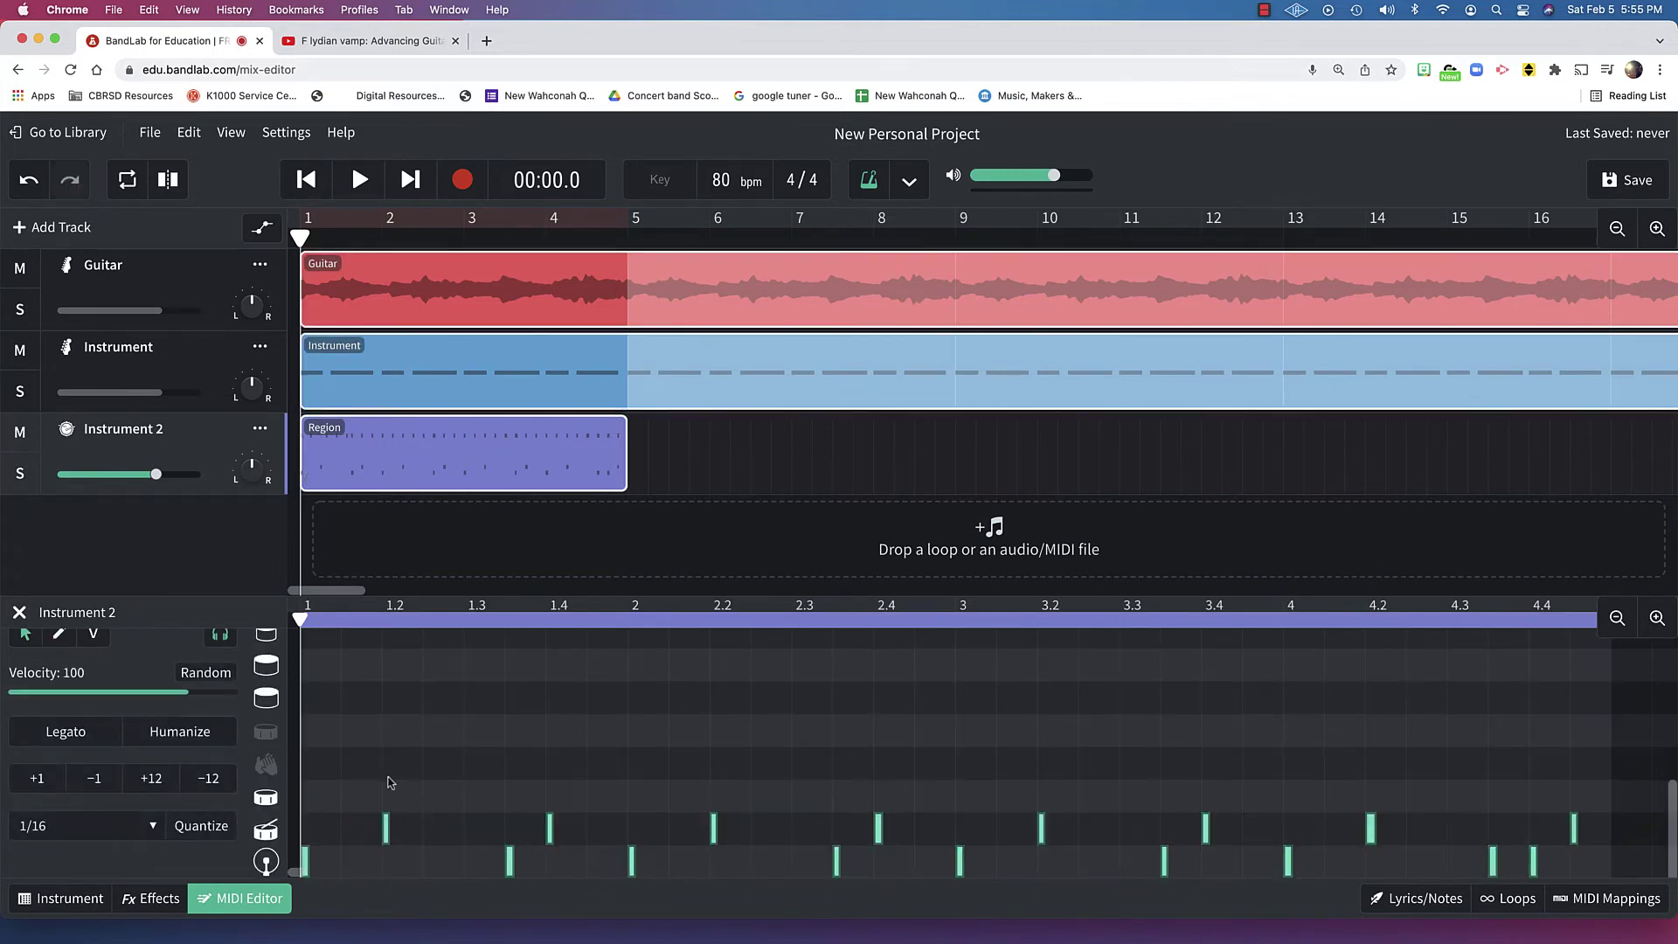
pyautogui.scroll(4, 390, 782)
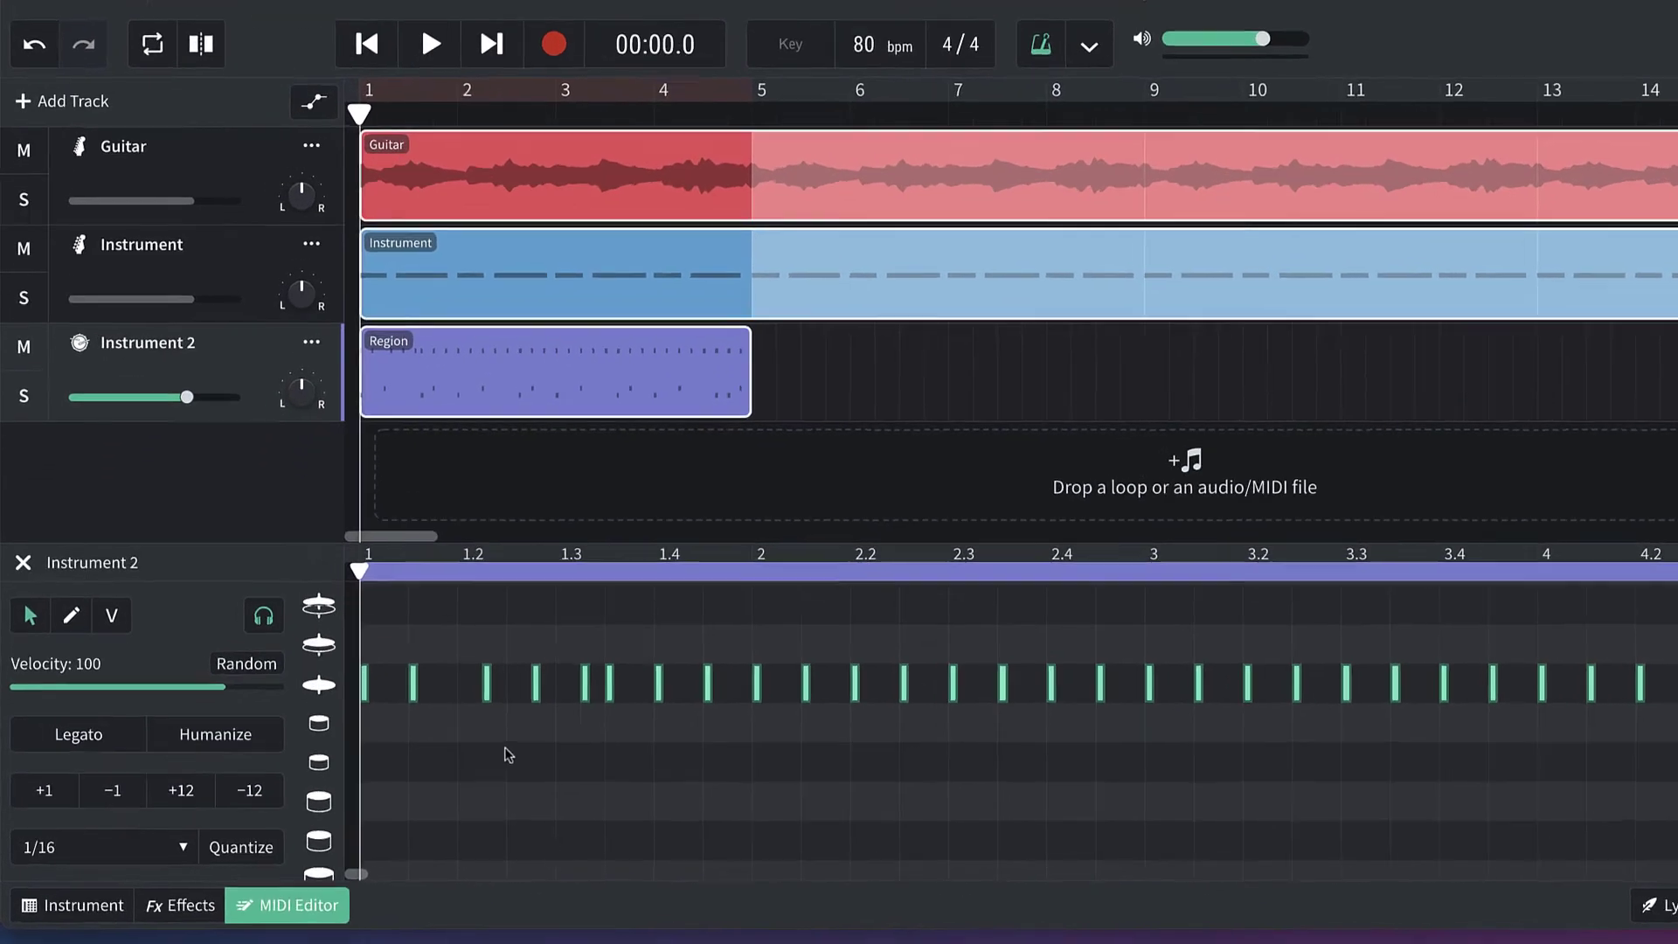
pyautogui.click(437, 765)
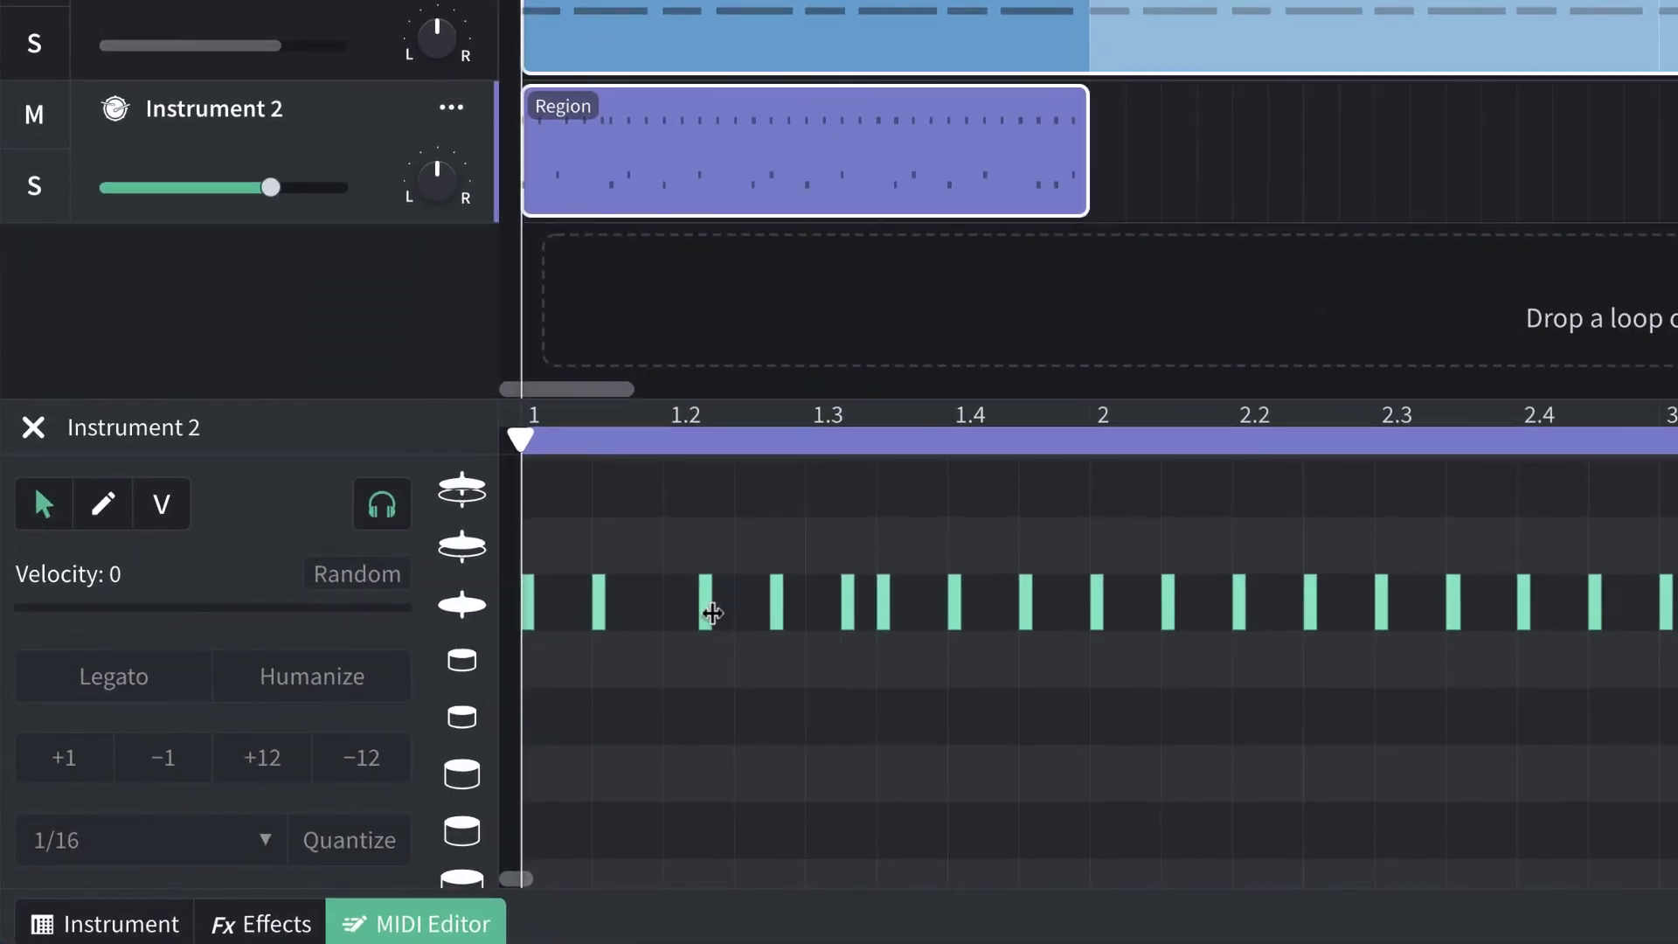
pyautogui.moveTo(704, 600); pyautogui.dragTo(827, 561)
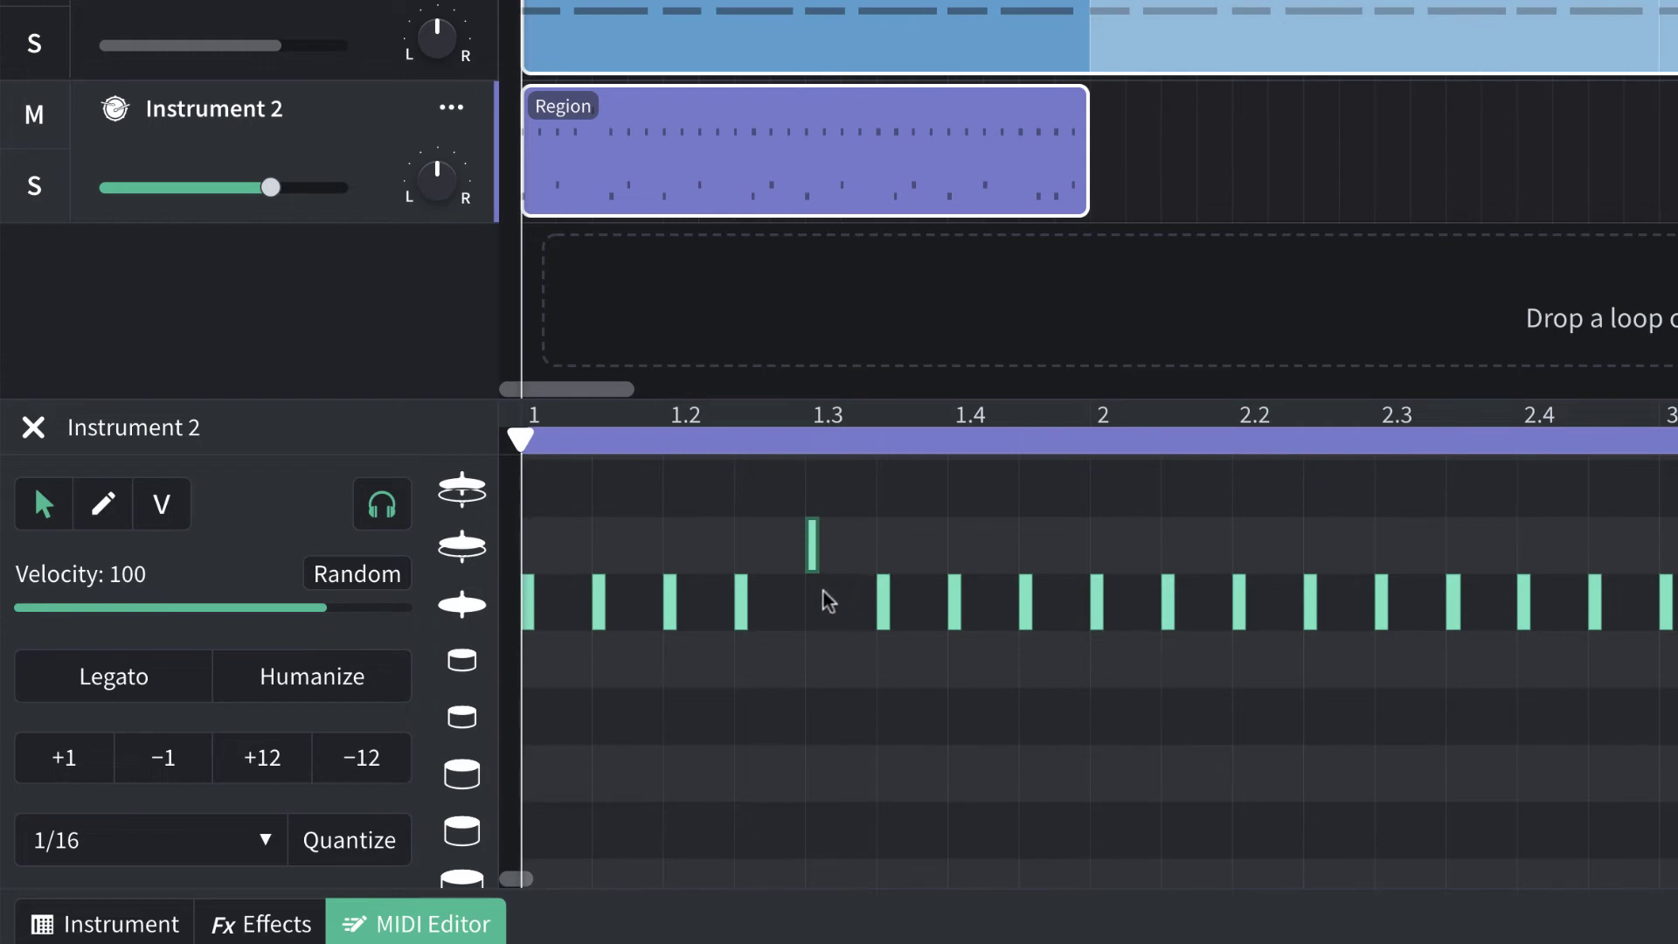
pyautogui.press('space')
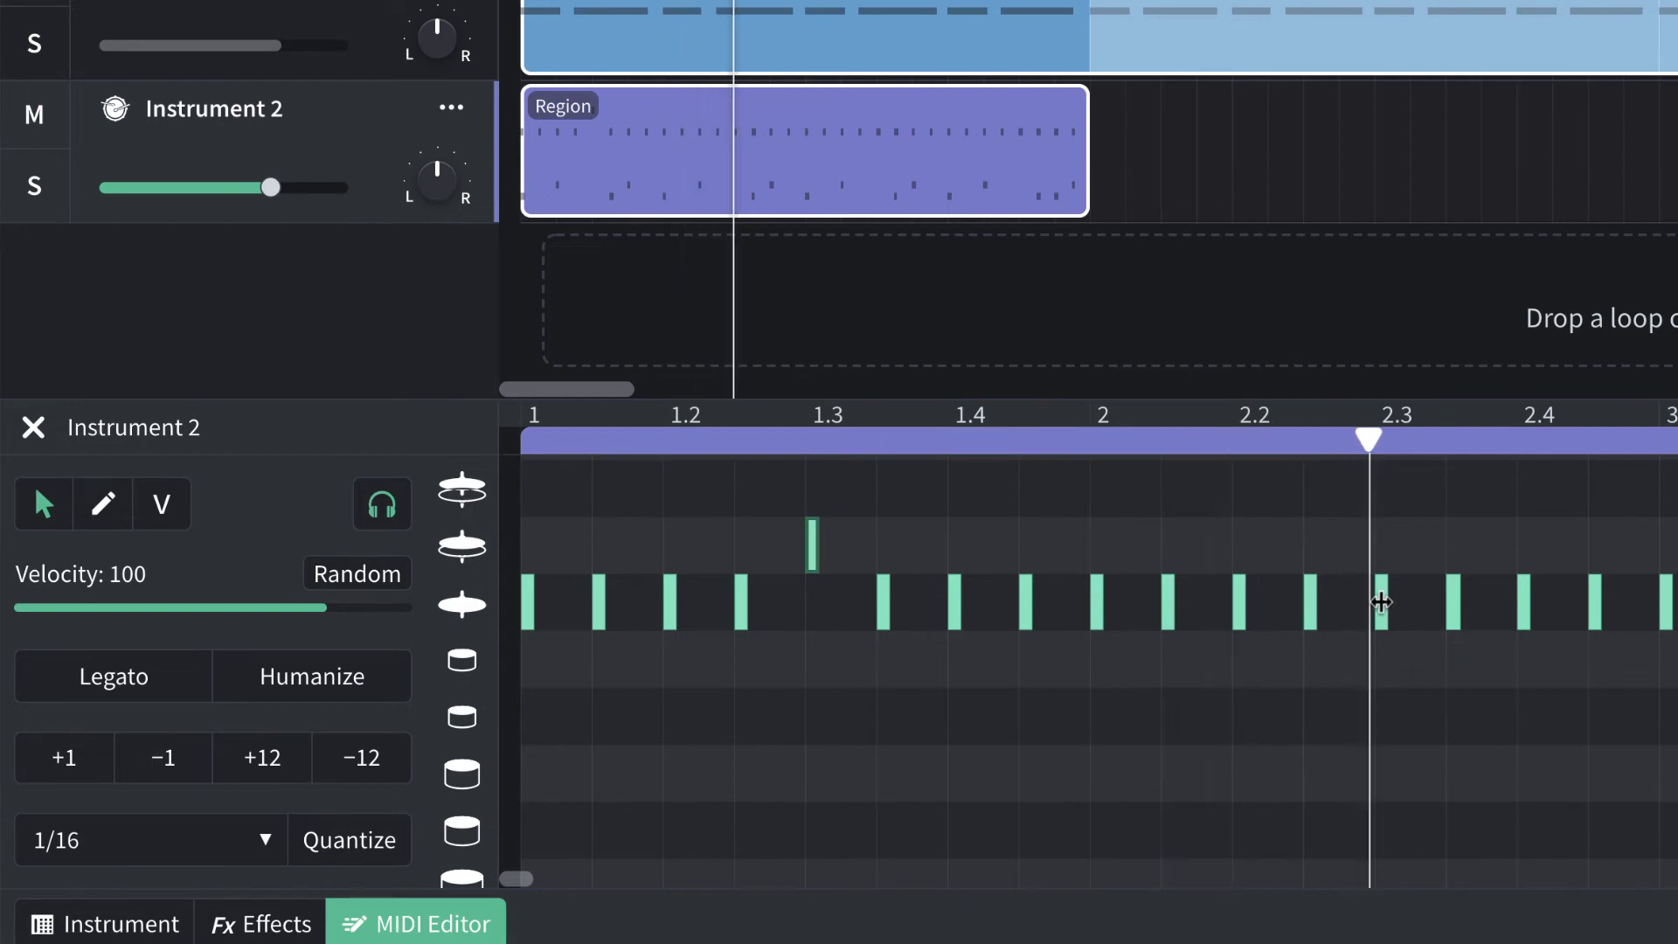
pyautogui.press('space')
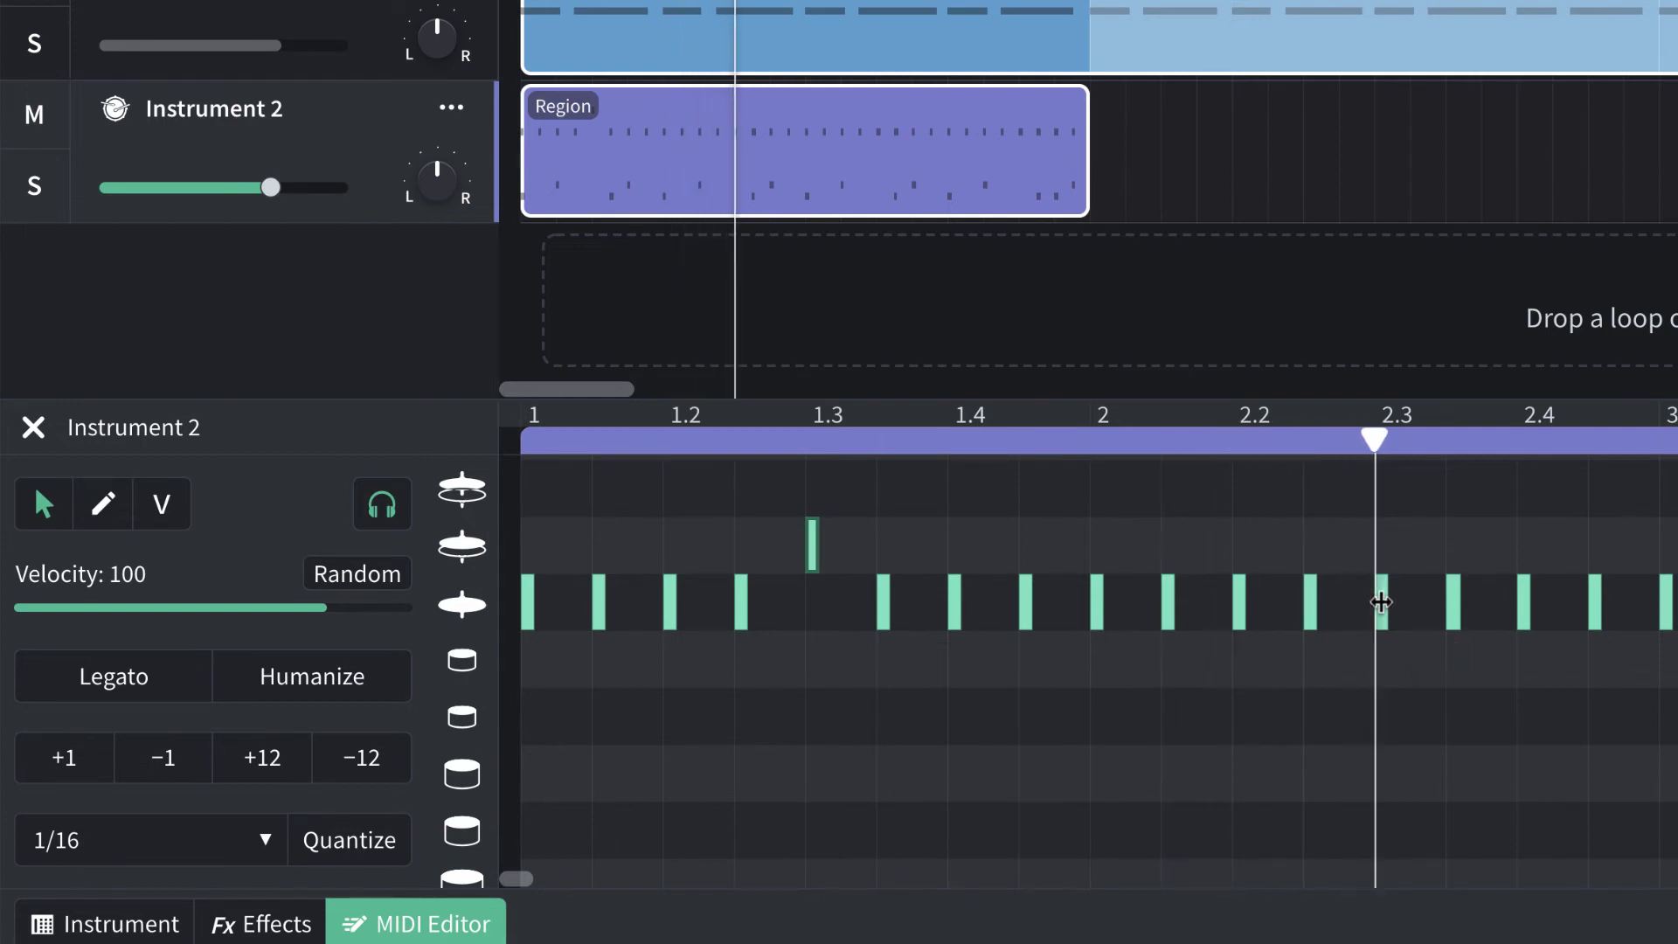
# Step: Move the 2.3 hi-hat note up one drum row and play the pattern to hear it
pyautogui.click(1408, 659)
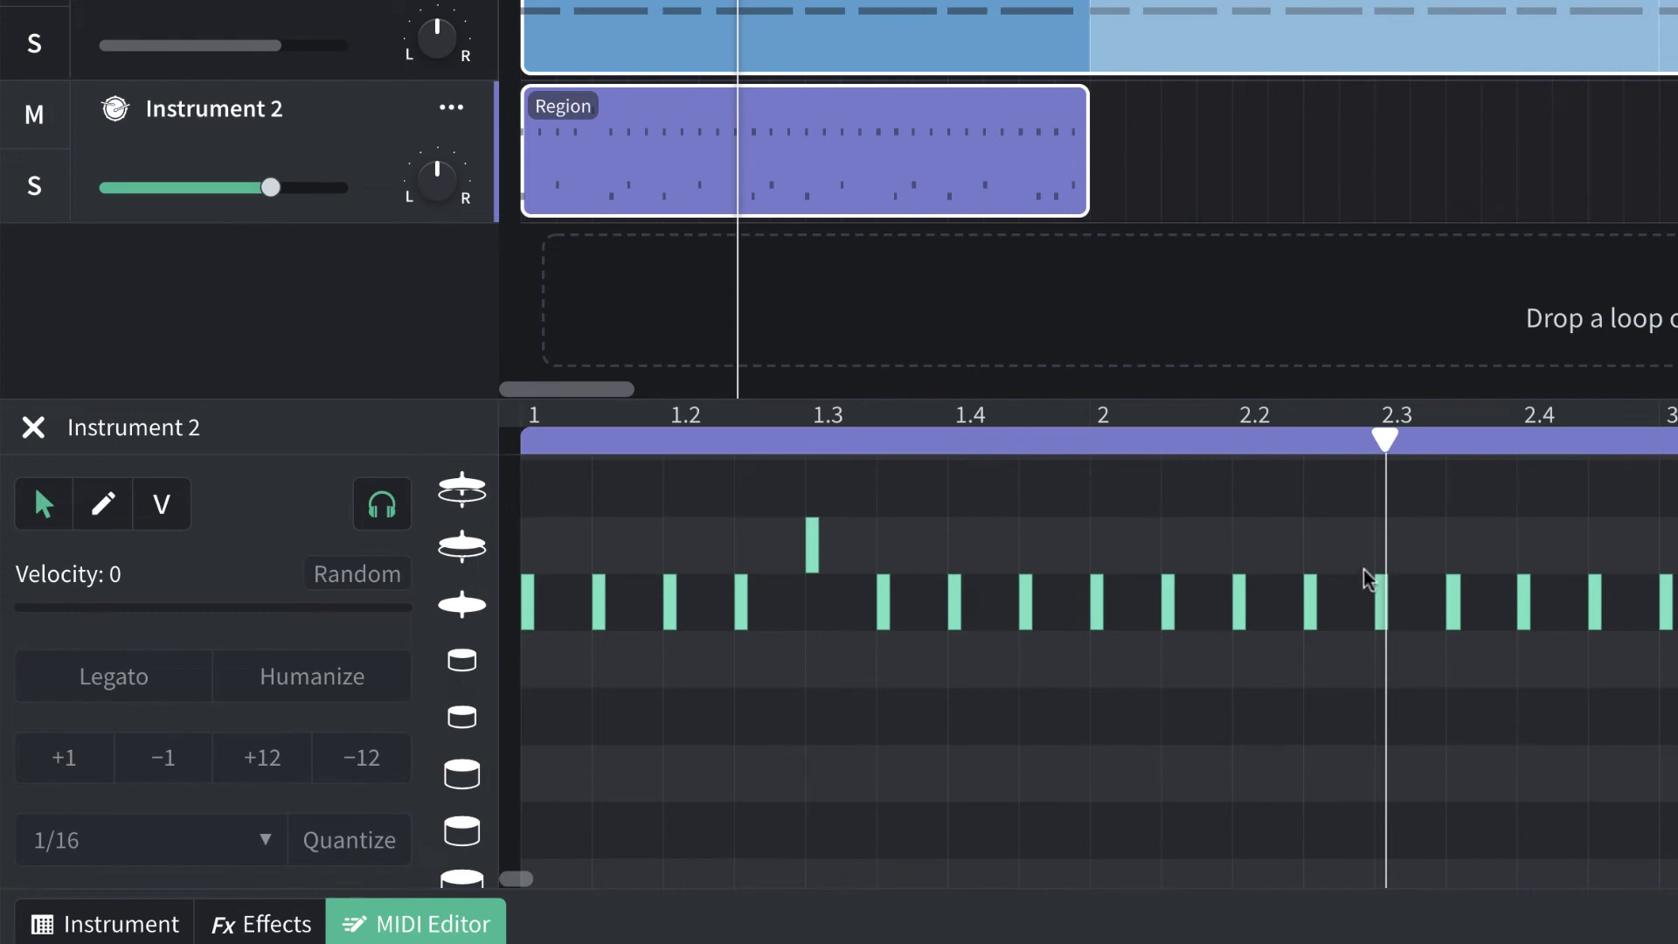
pyautogui.moveTo(1372, 537); pyautogui.dragTo(1388, 665)
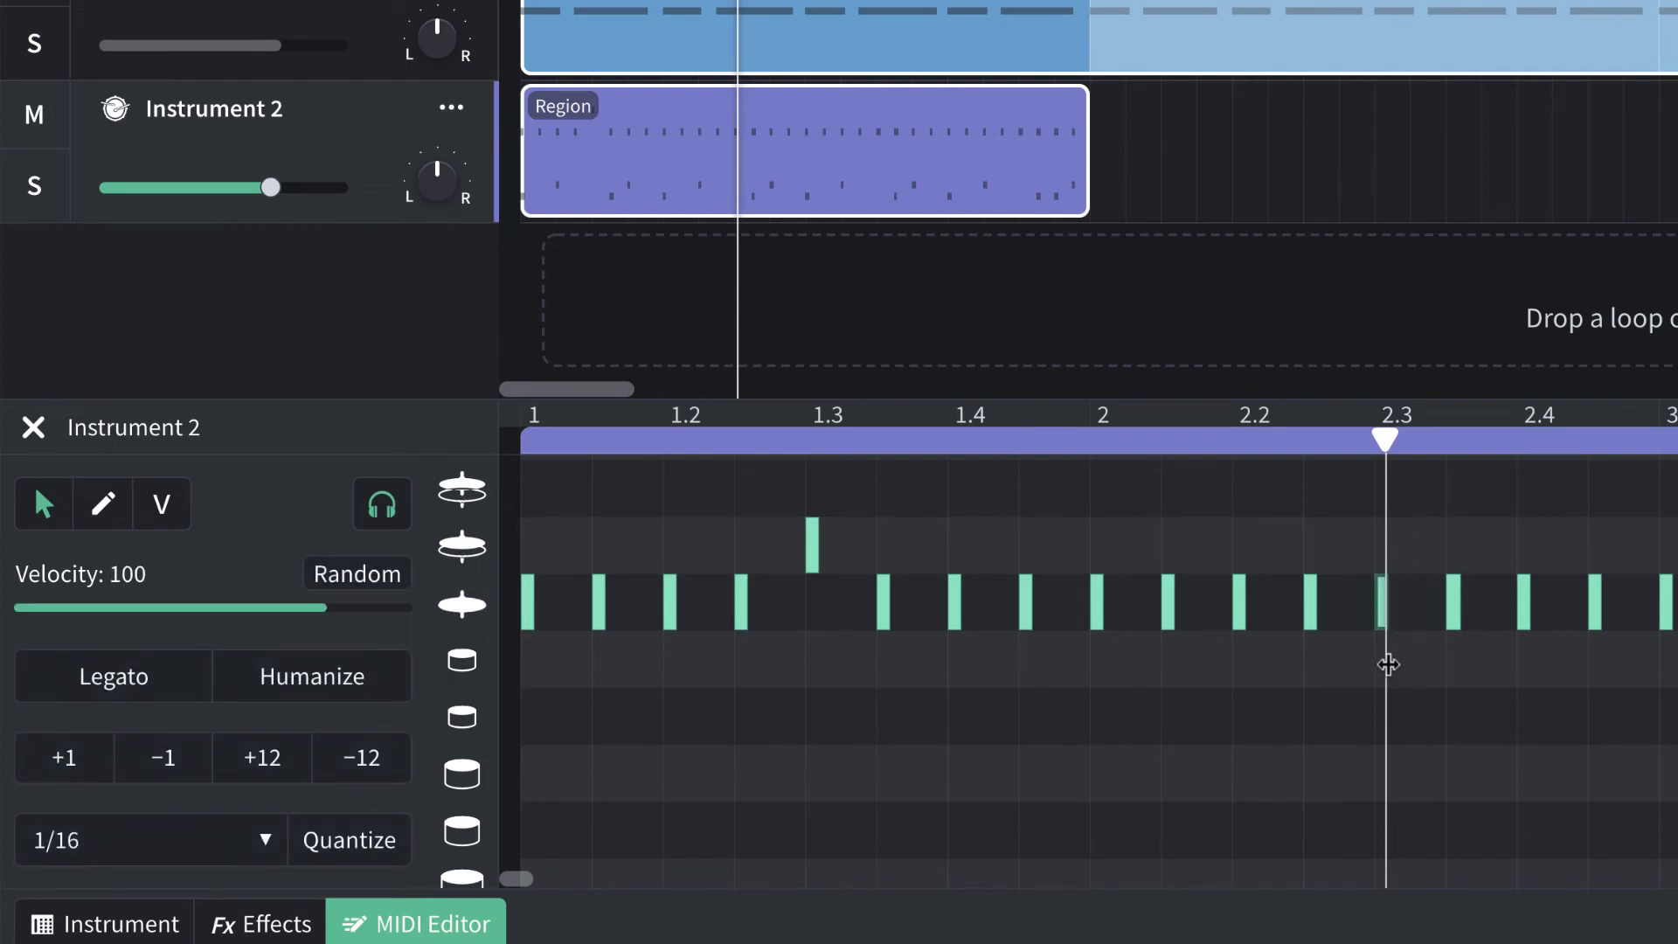
pyautogui.press('Up')
pyautogui.press('space')
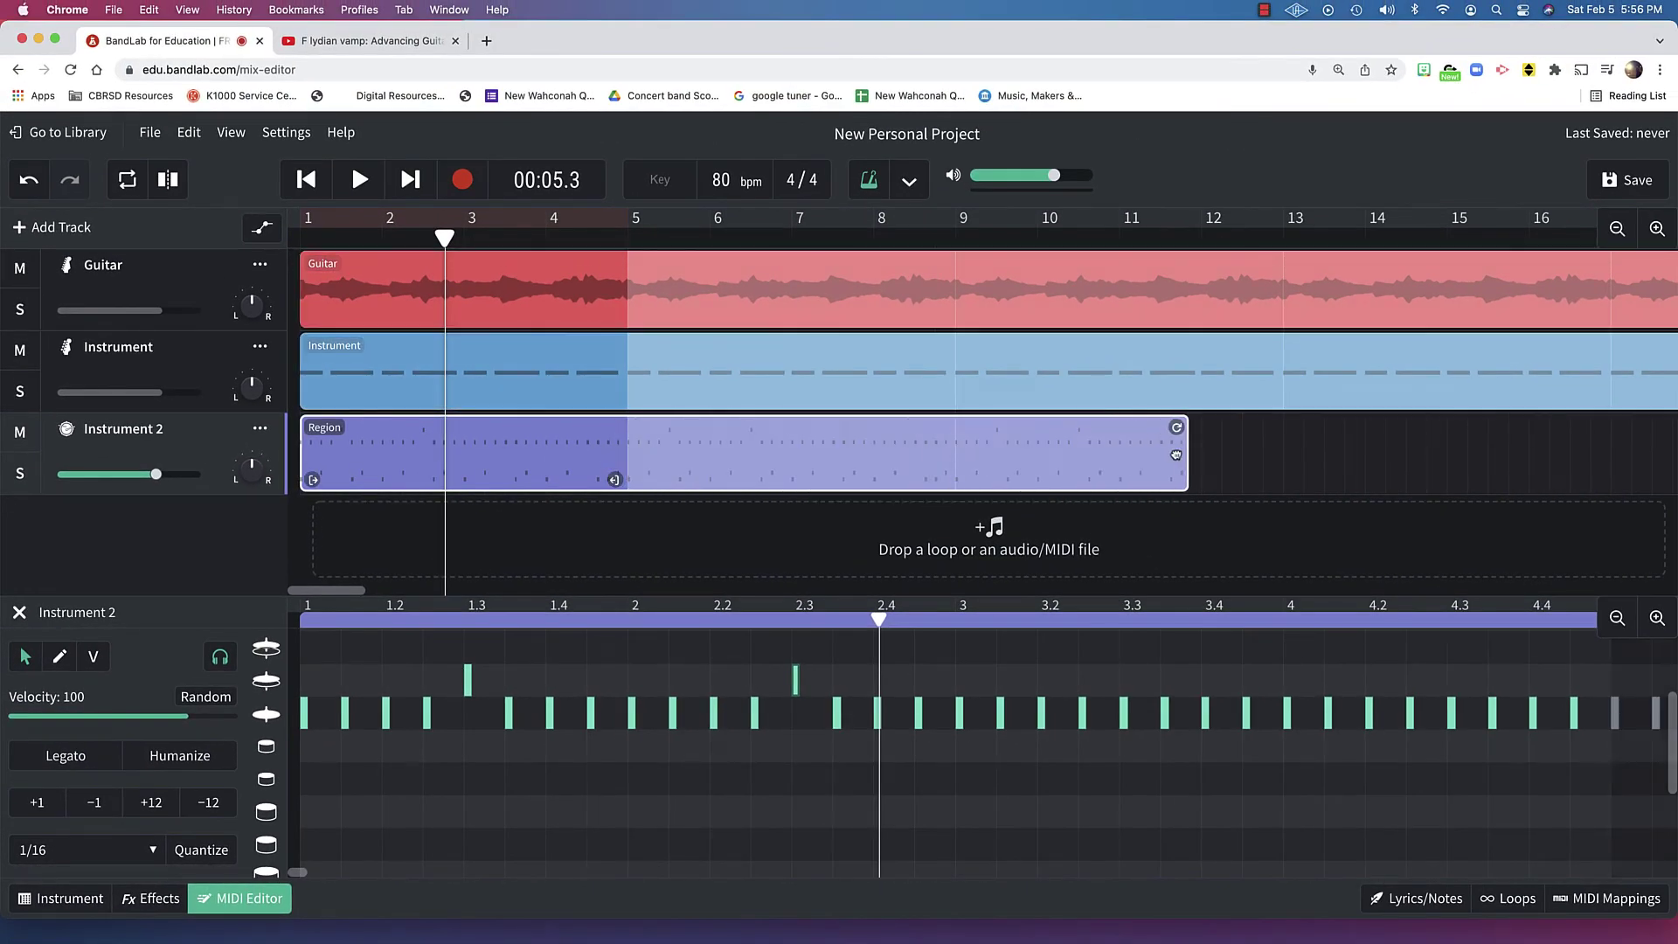
# Step: Loop the drum region out to bar 13, add a Guitar 2 track, and return the playhead to the start
pyautogui.moveTo(1175, 455); pyautogui.dragTo(1264, 454)
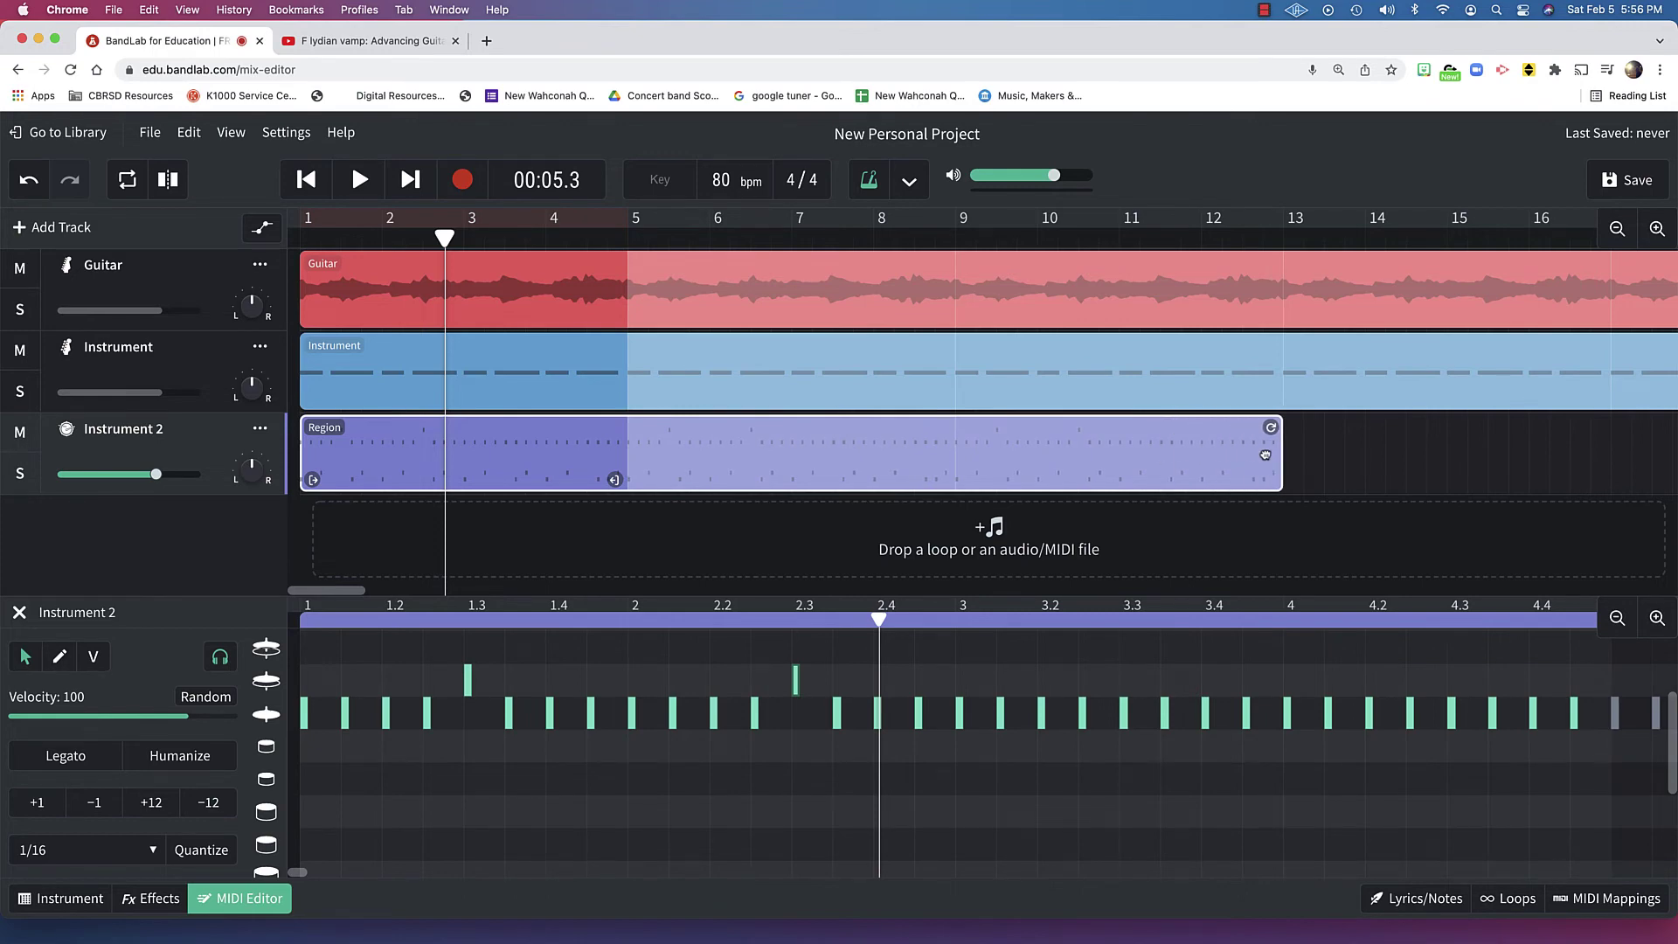
pyautogui.click(63, 227)
pyautogui.click(1024, 472)
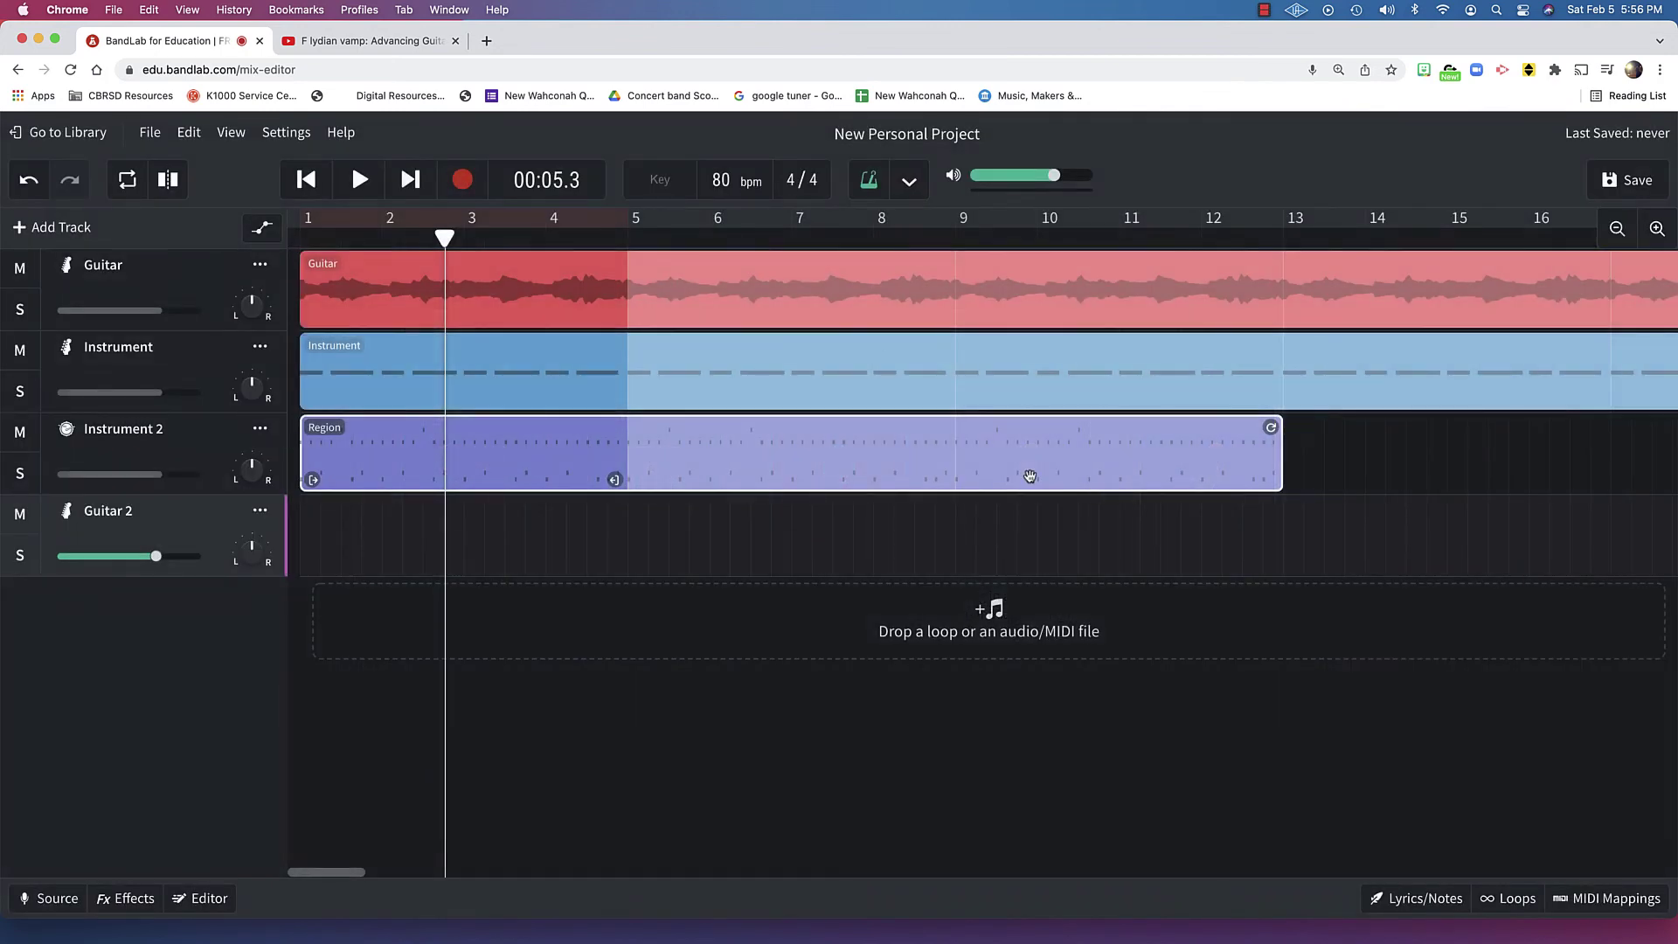
pyautogui.press('Left')
pyautogui.press('Return')
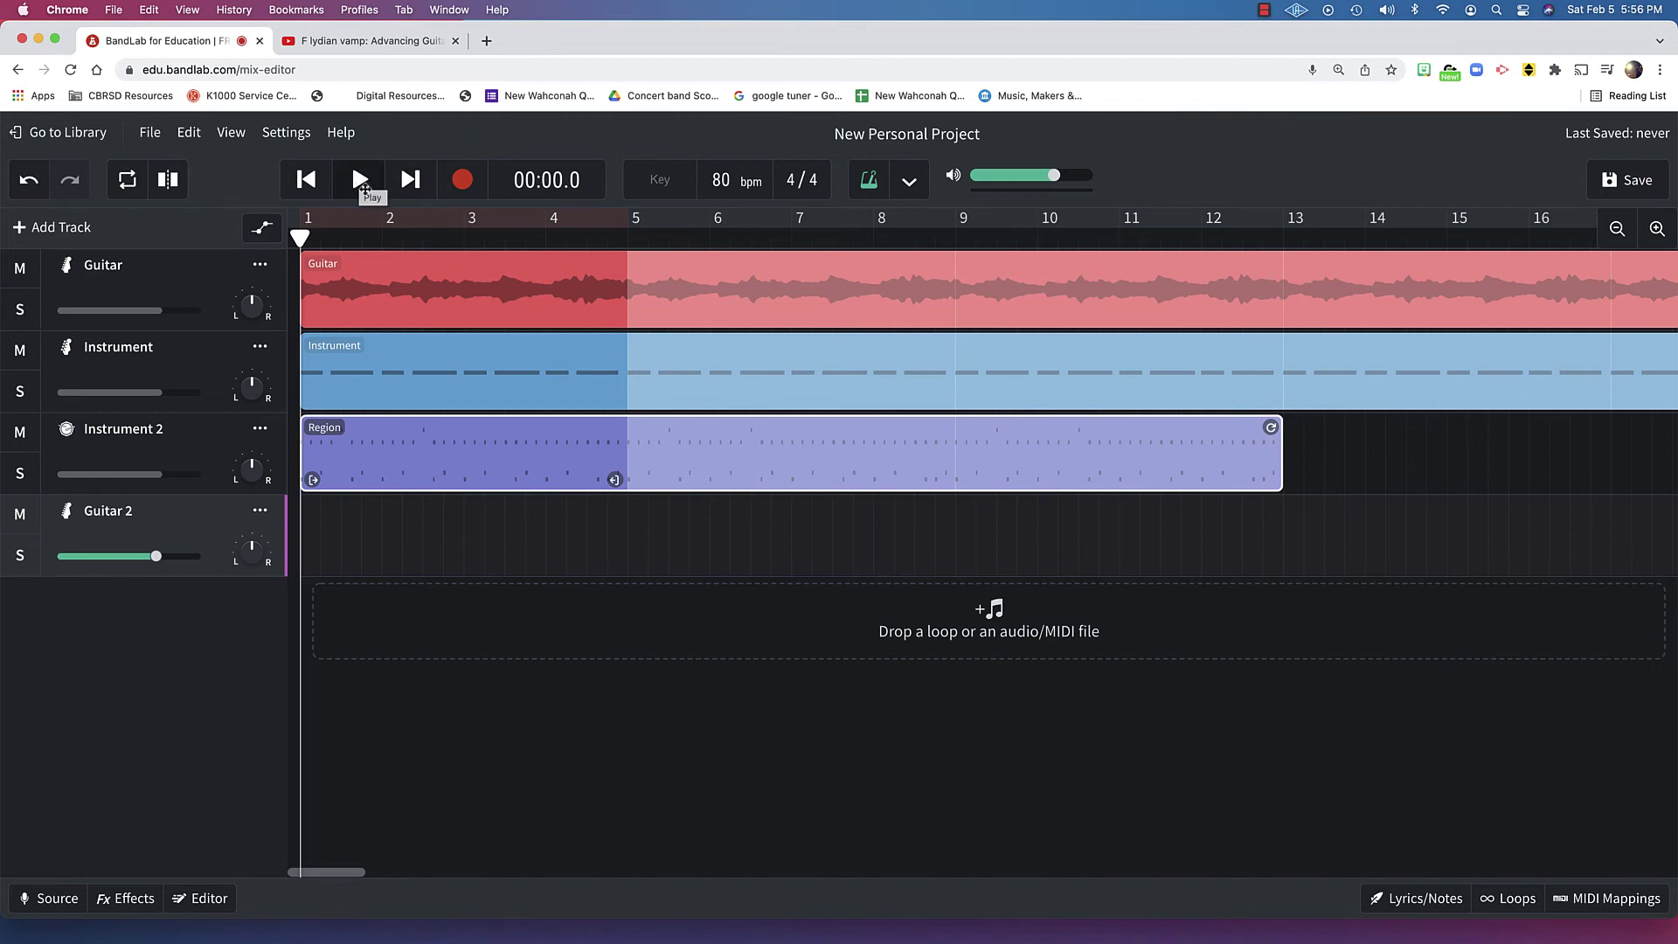
# Step: Turn on looping for bars 1–5, play, and pause around bar 4
pyautogui.click(417, 220)
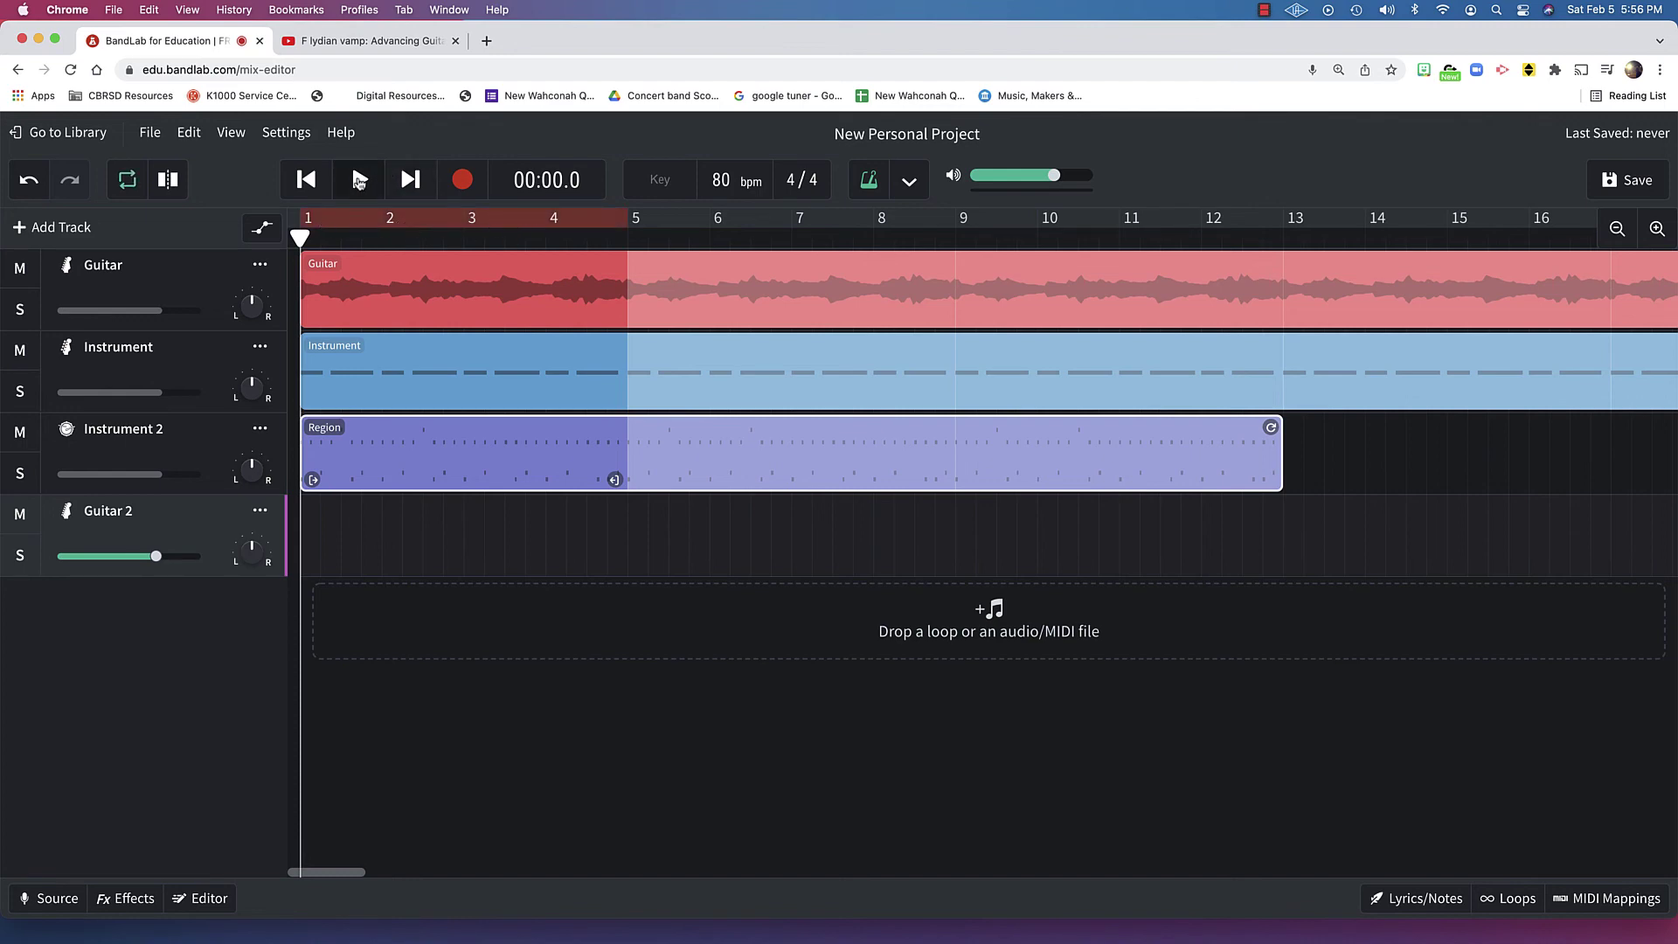
pyautogui.click(358, 180)
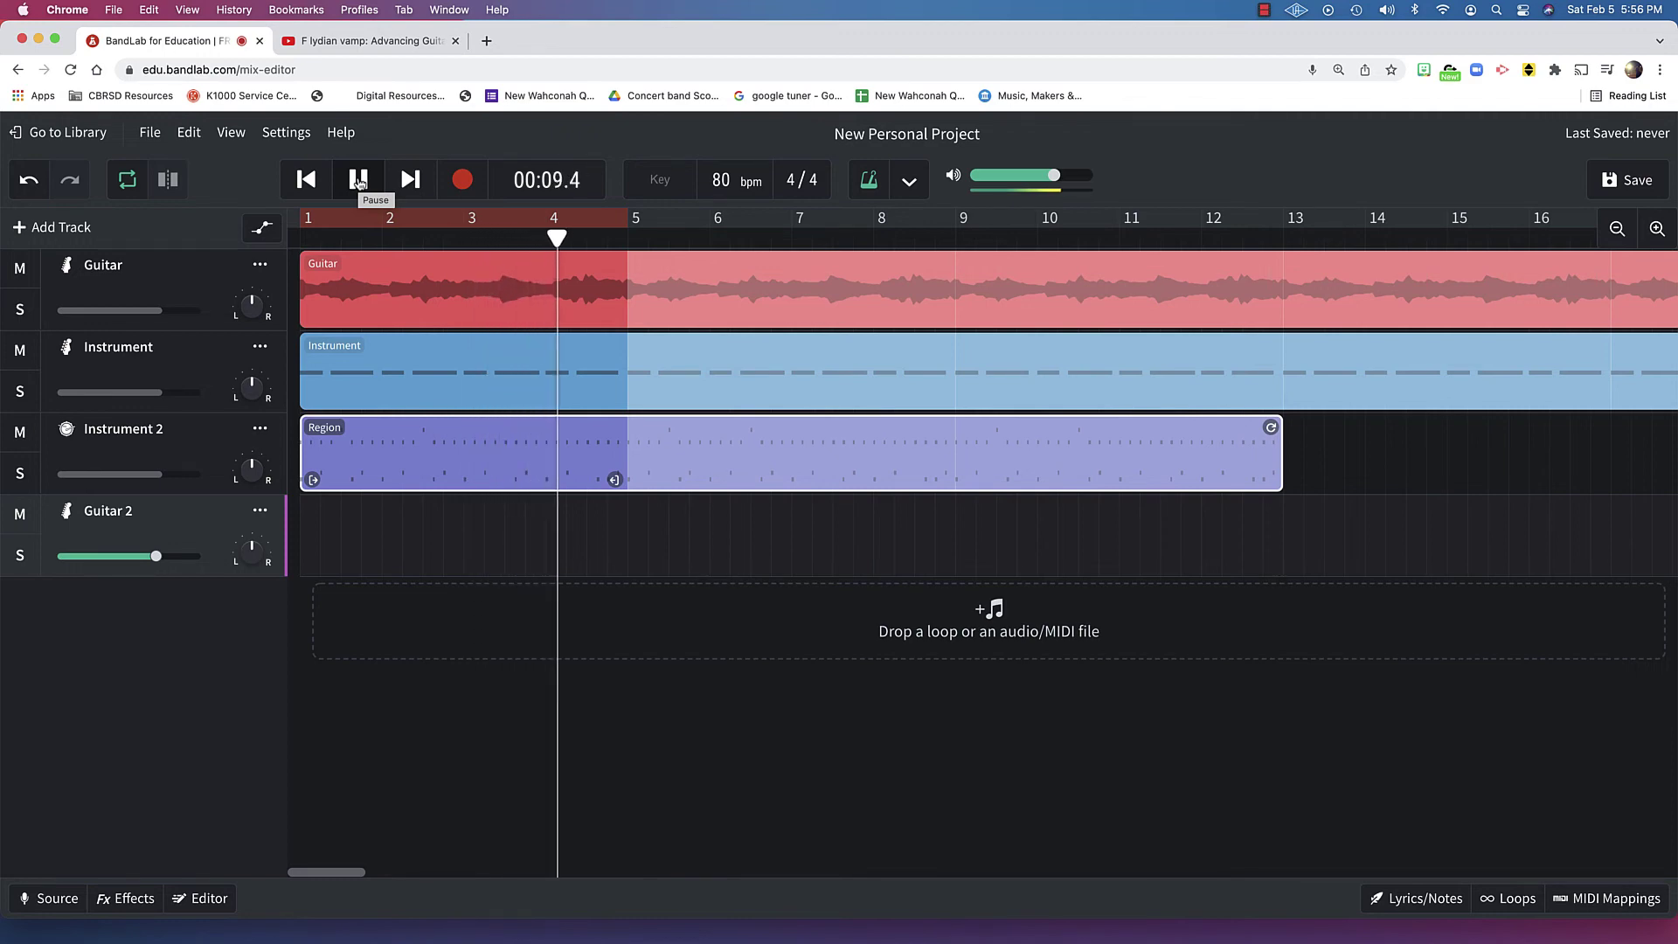
pyautogui.click(358, 180)
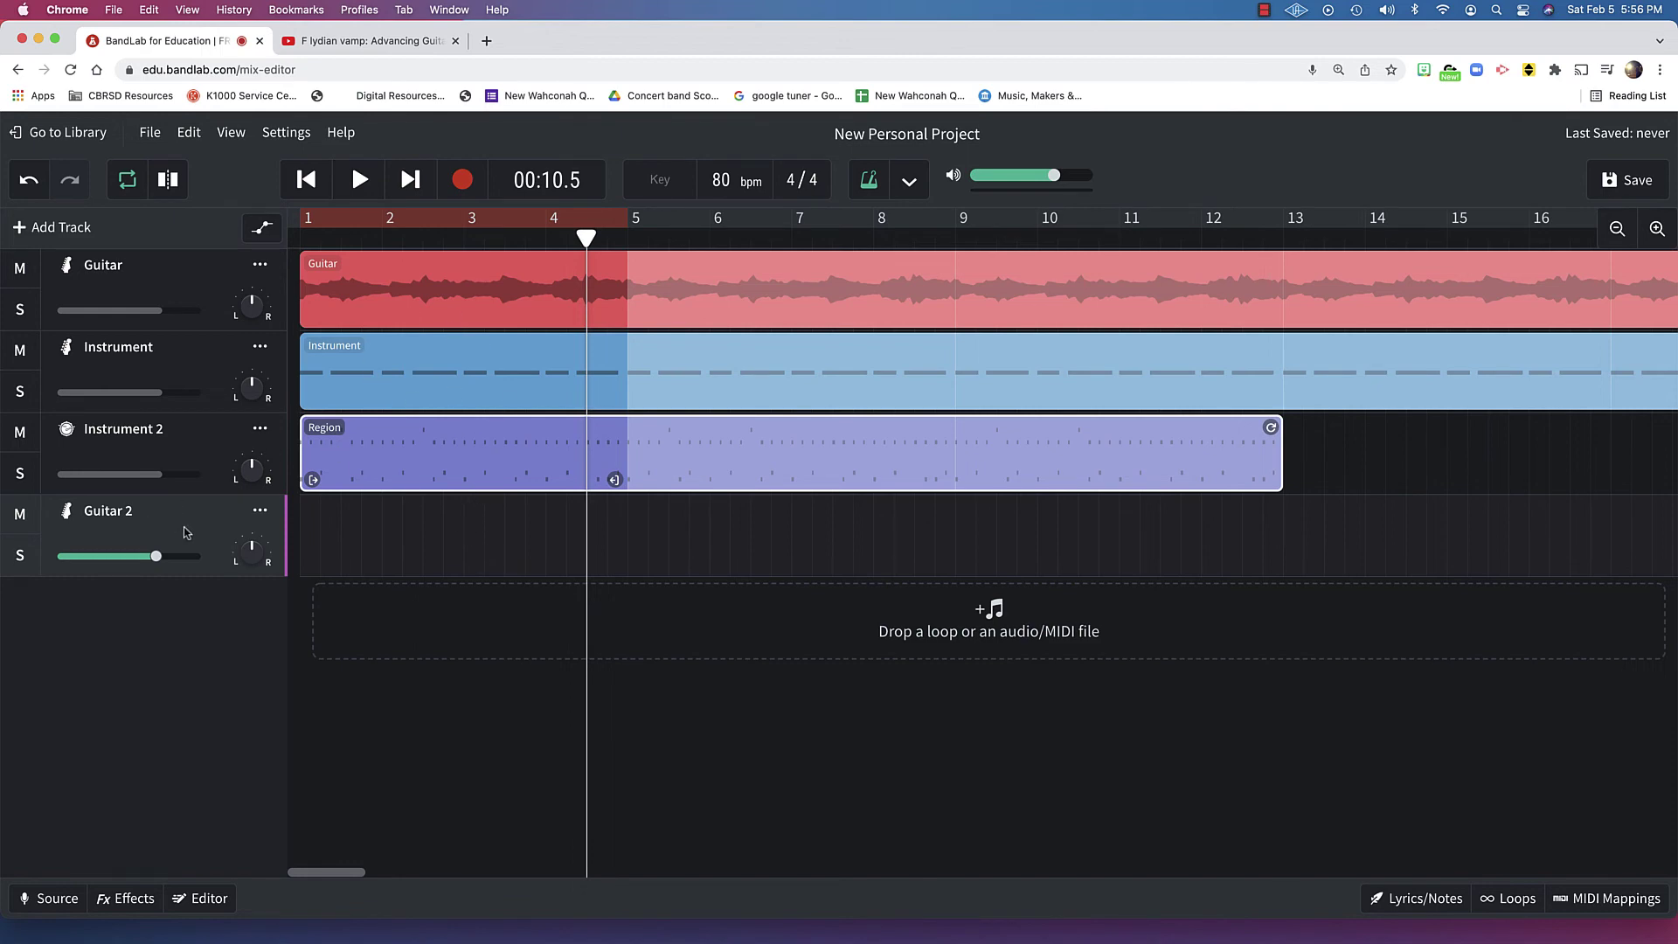
# Step: Search the loop library for 'drum loops' and preview Thin Lightning Drum Loops 10
pyautogui.click(1519, 900)
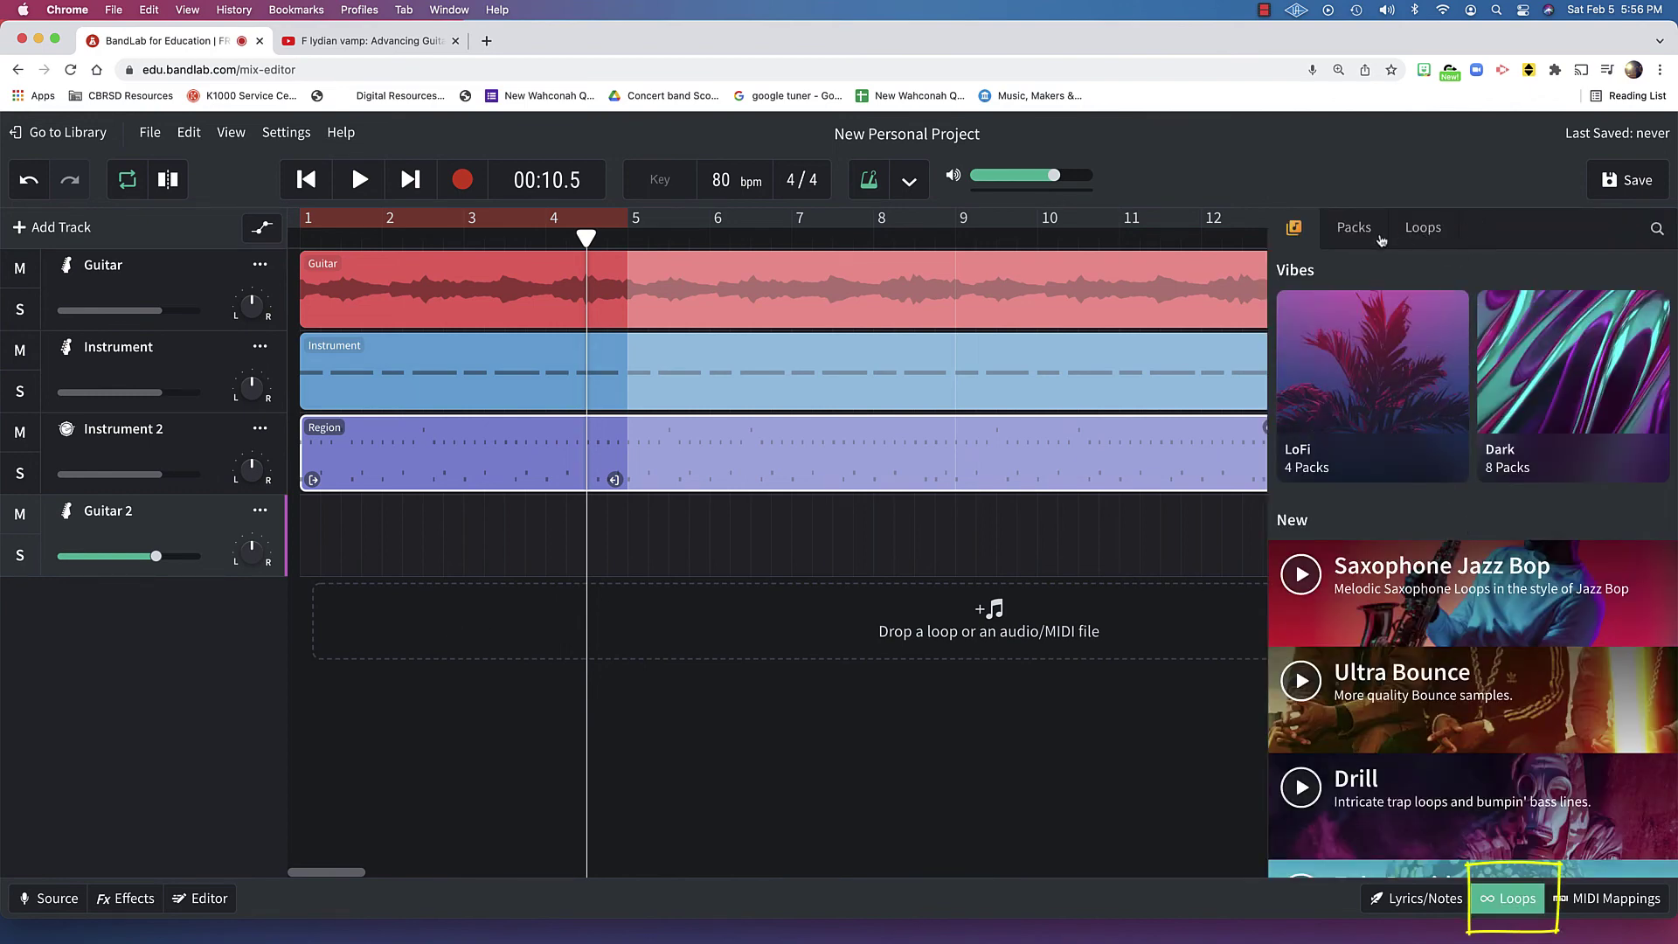
pyautogui.click(1672, 230)
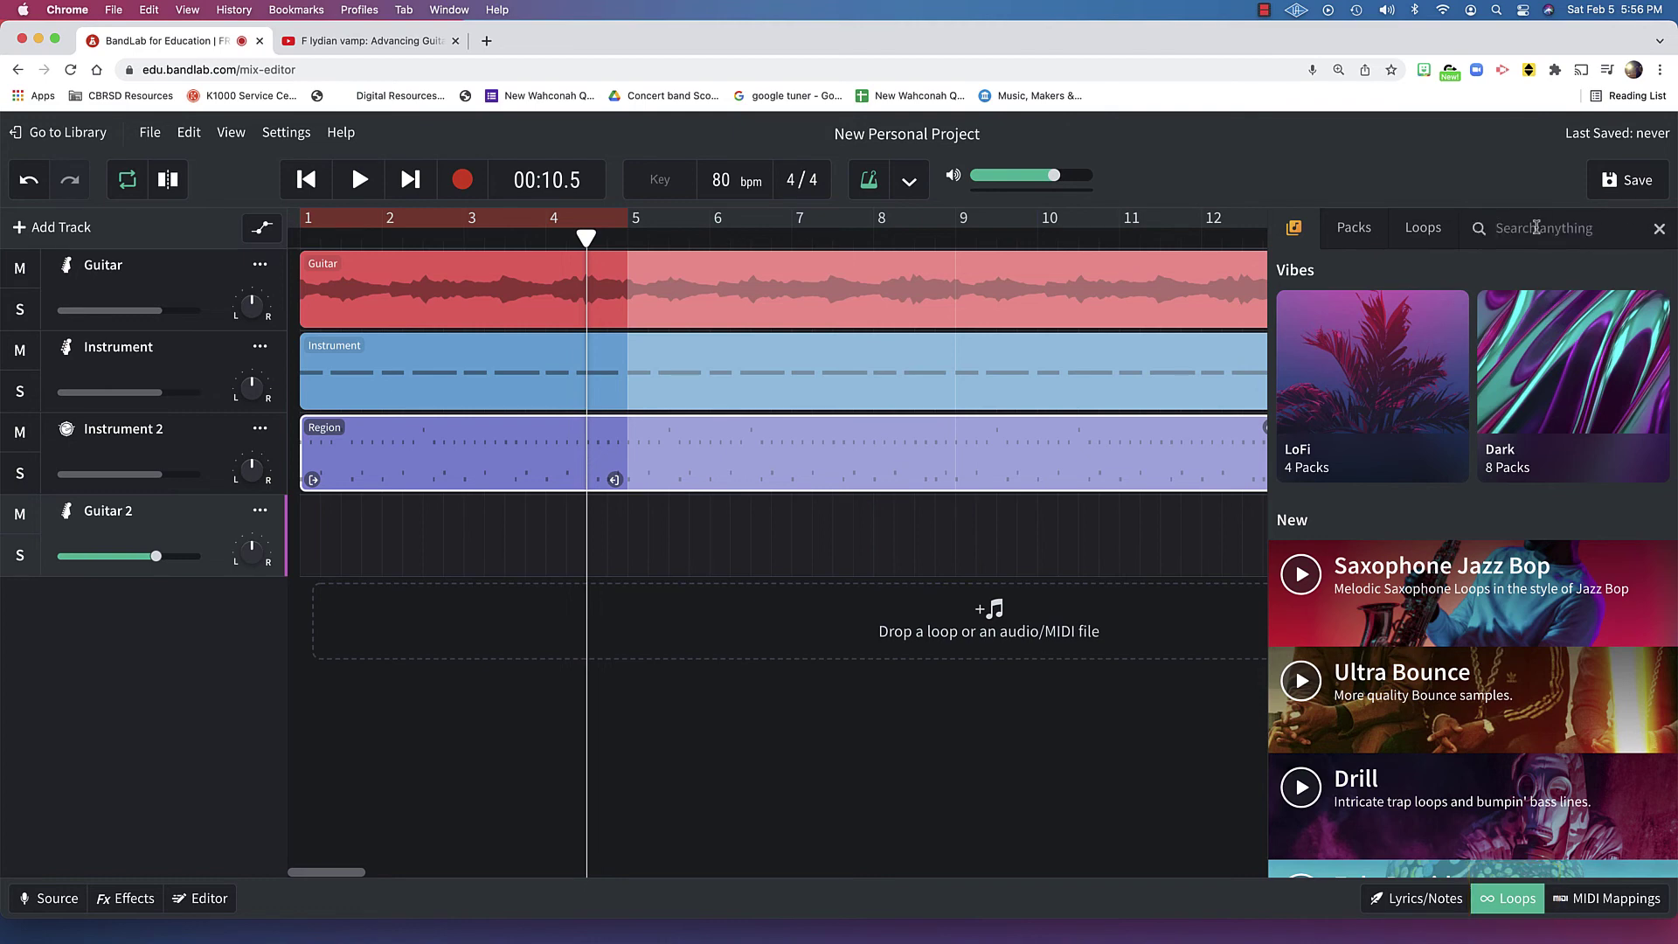
pyautogui.write('drum loops')
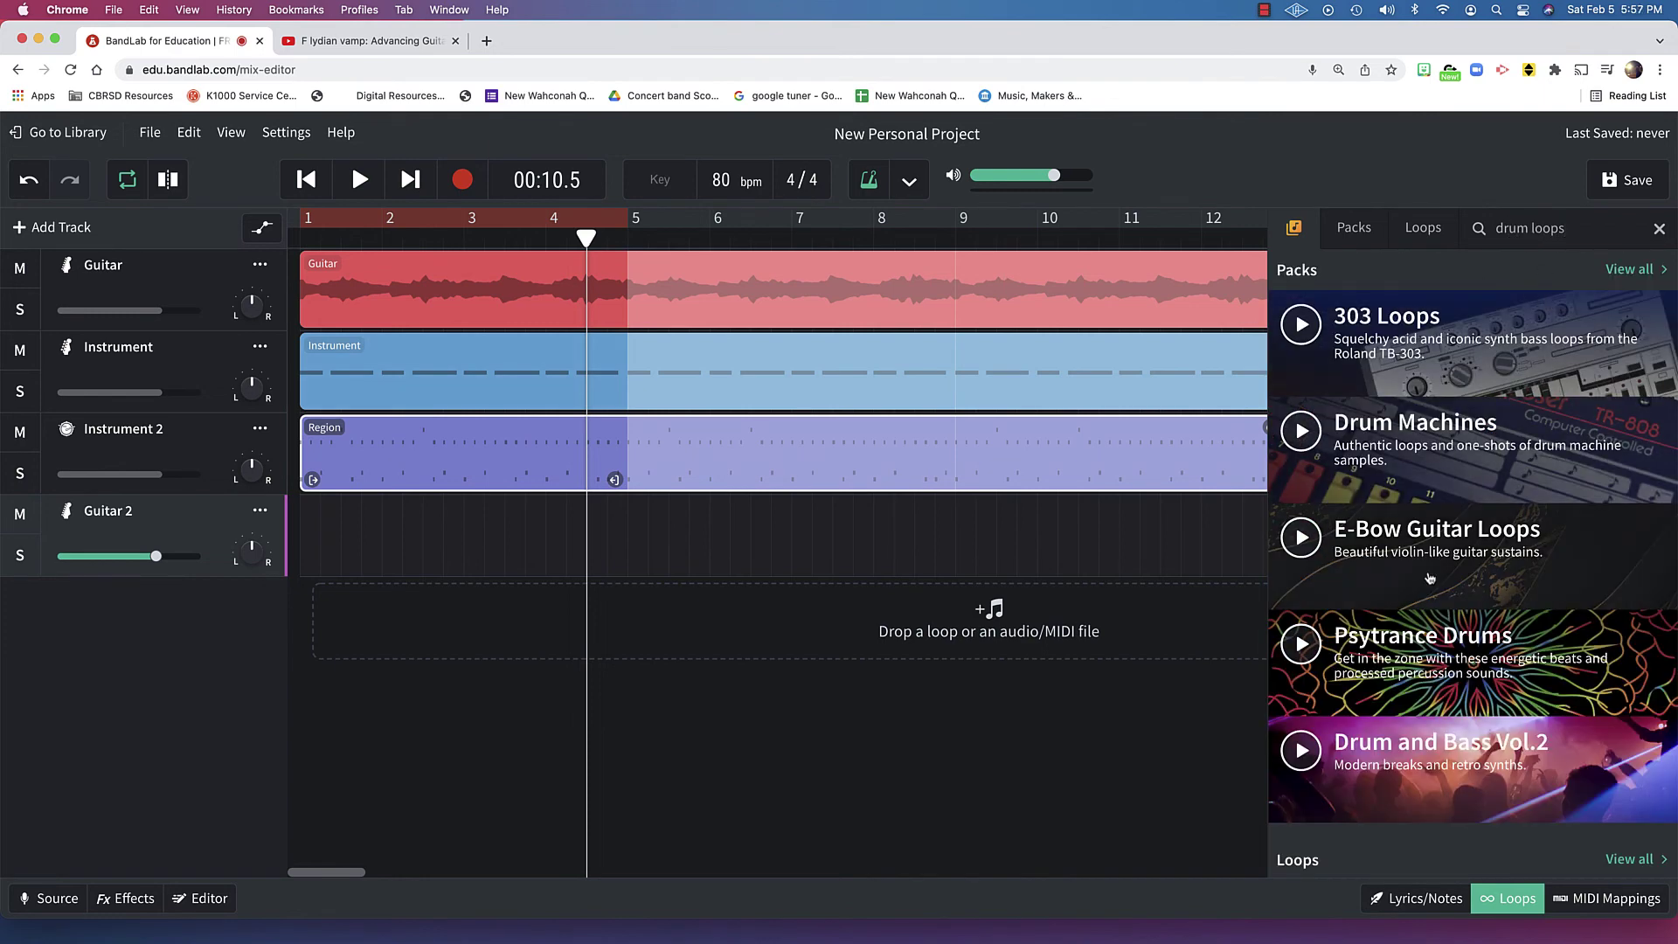
pyautogui.scroll(-5, 1429, 577)
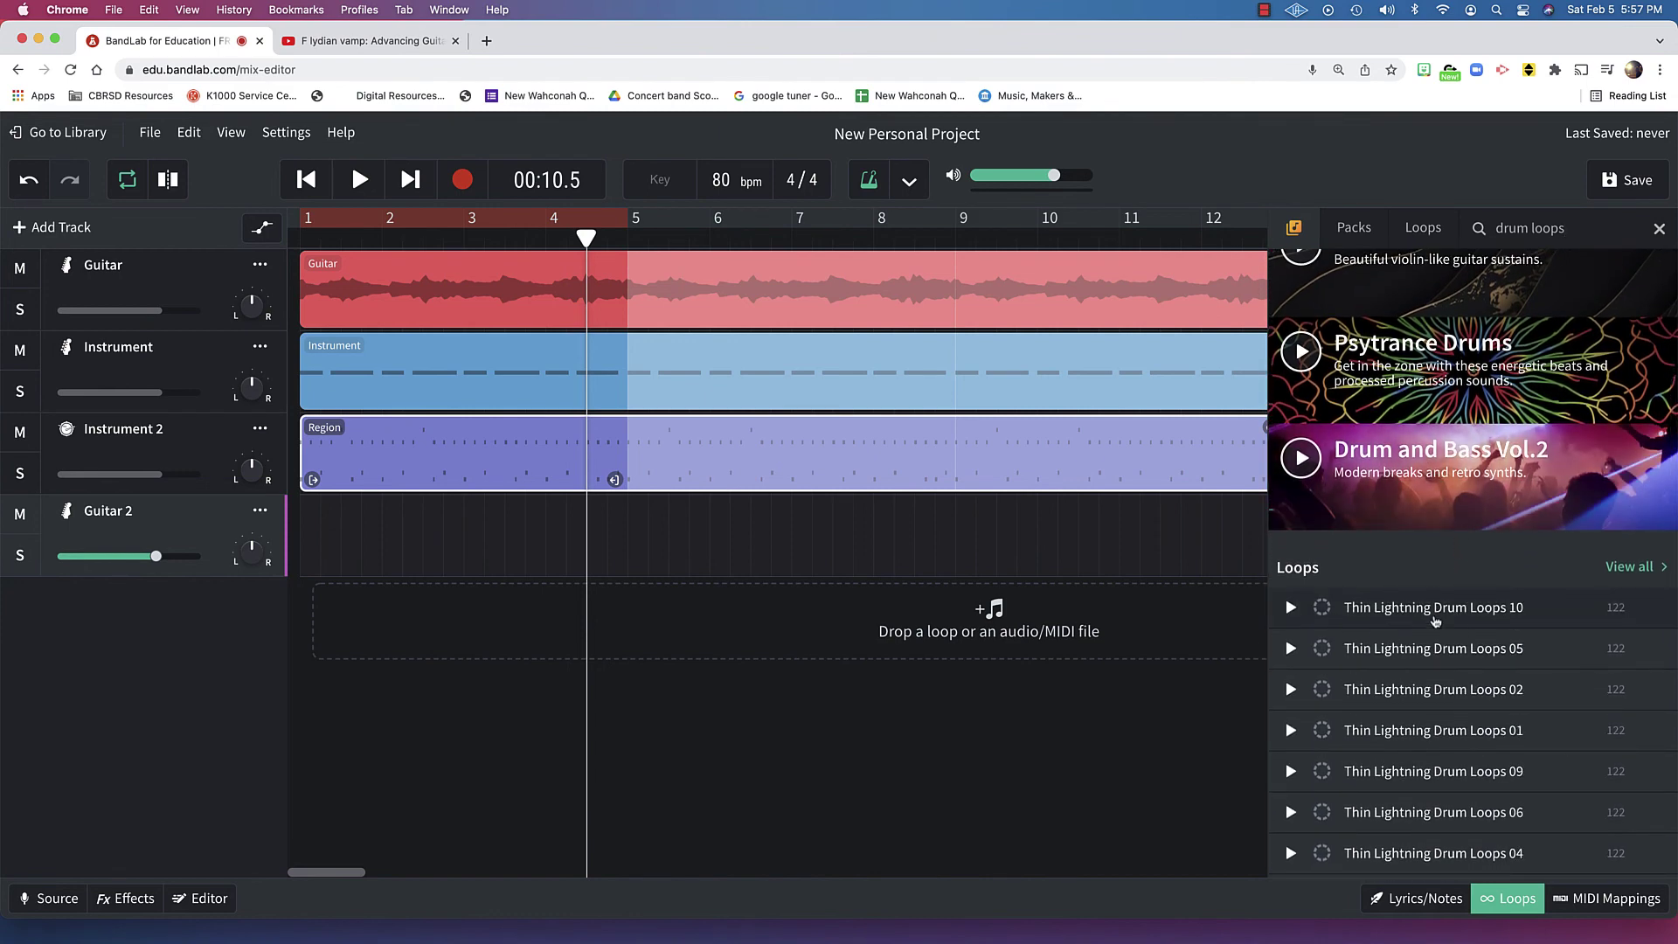
pyautogui.click(1291, 607)
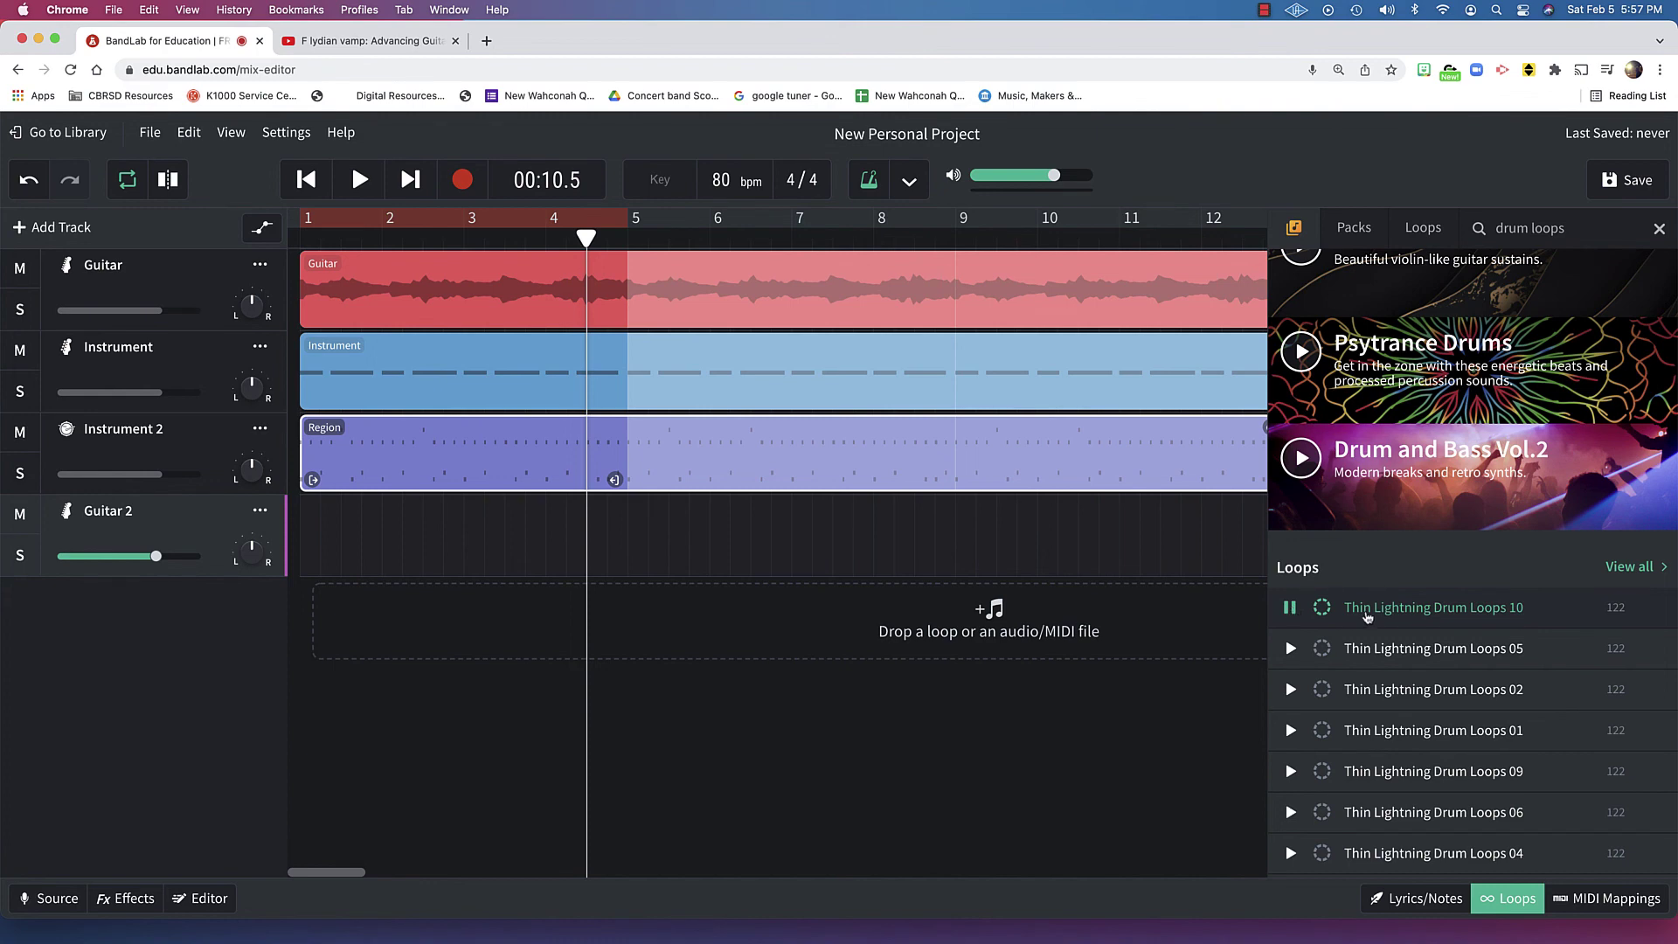
# Step: Place Thin Lightning Drum Loops 10 on Guitar 2 at bar 1, mute Instrument 2, and play it
pyautogui.moveTo(1413, 614); pyautogui.dragTo(297, 524)
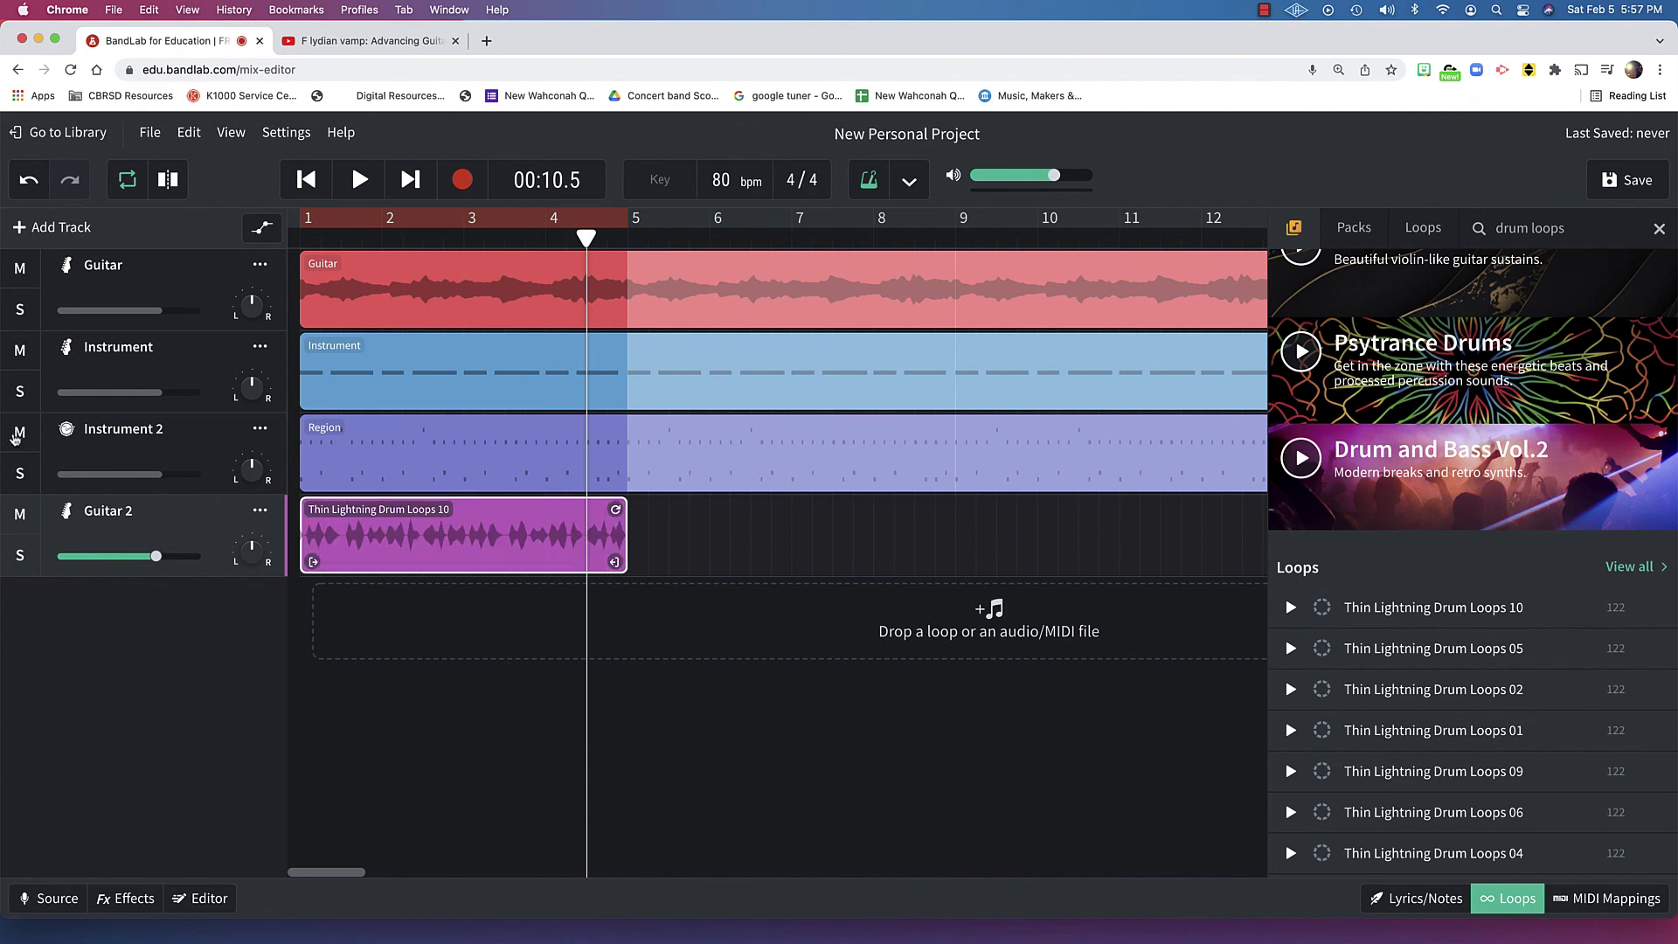
pyautogui.click(14, 436)
pyautogui.press('Return')
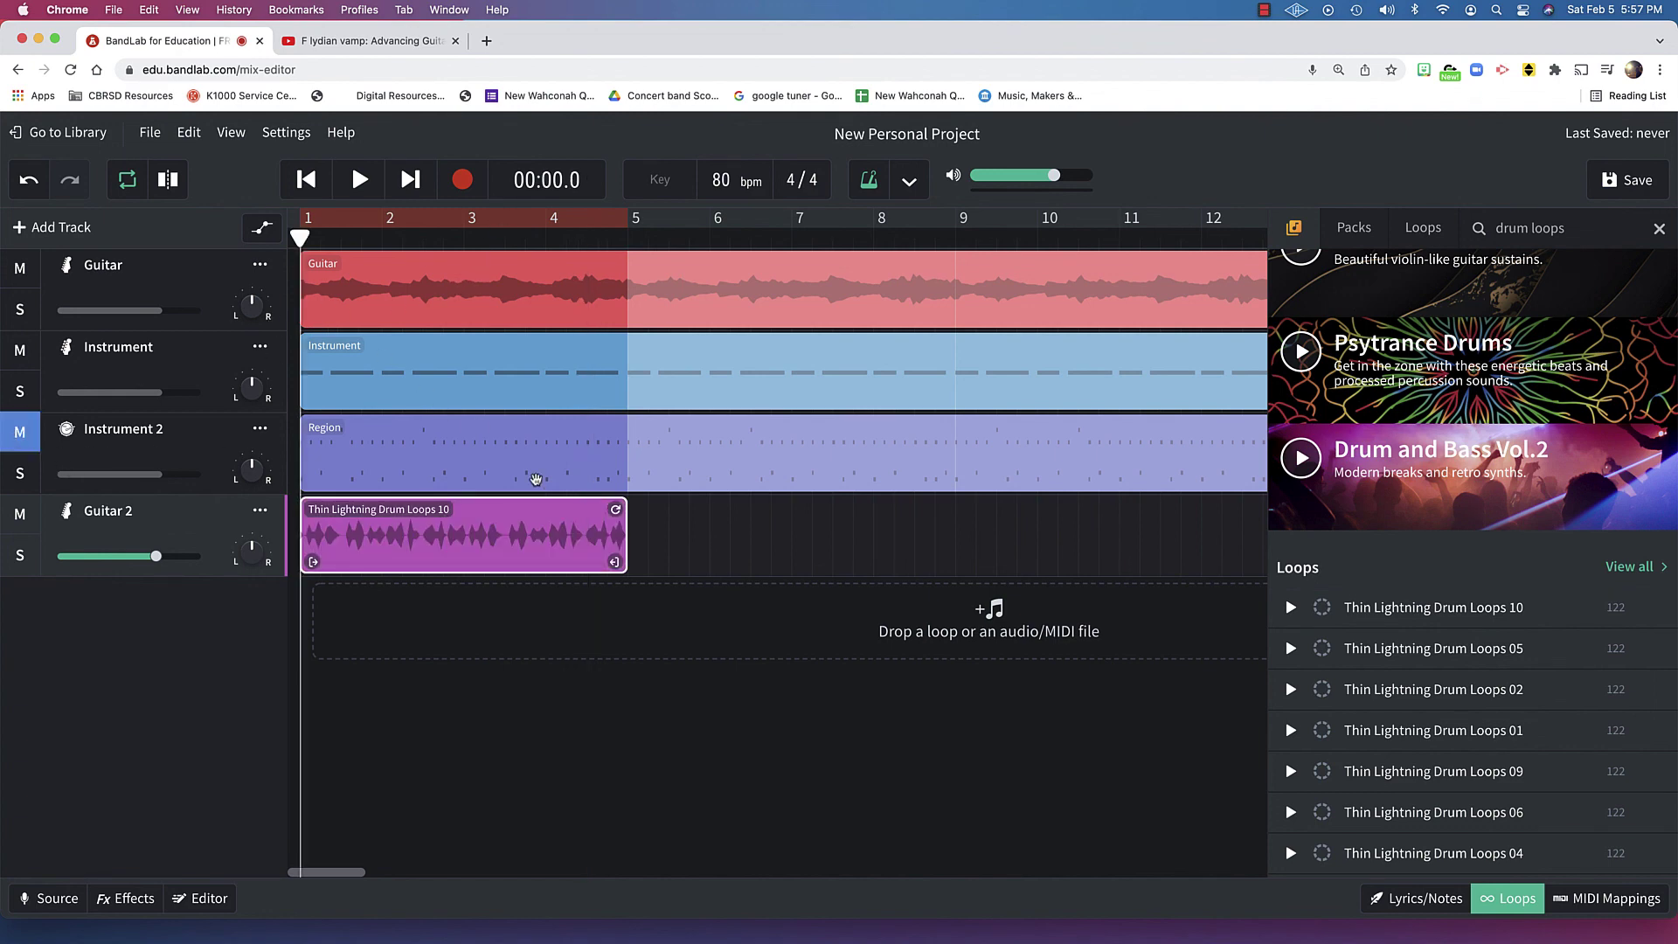
pyautogui.press('space')
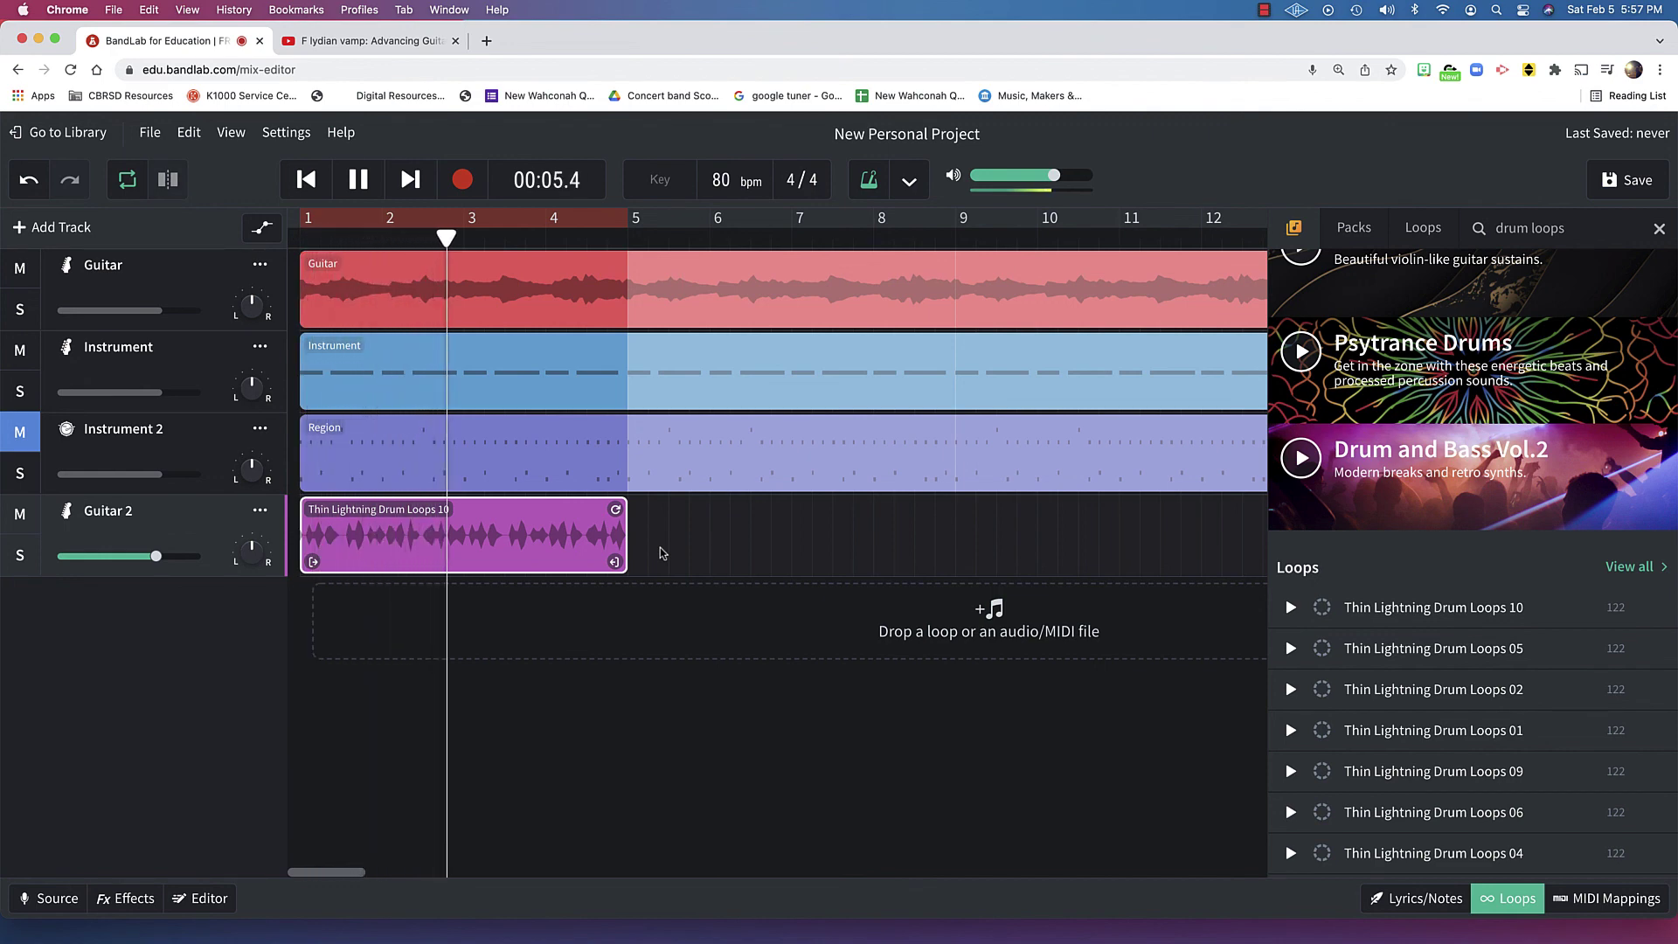
pyautogui.press('space')
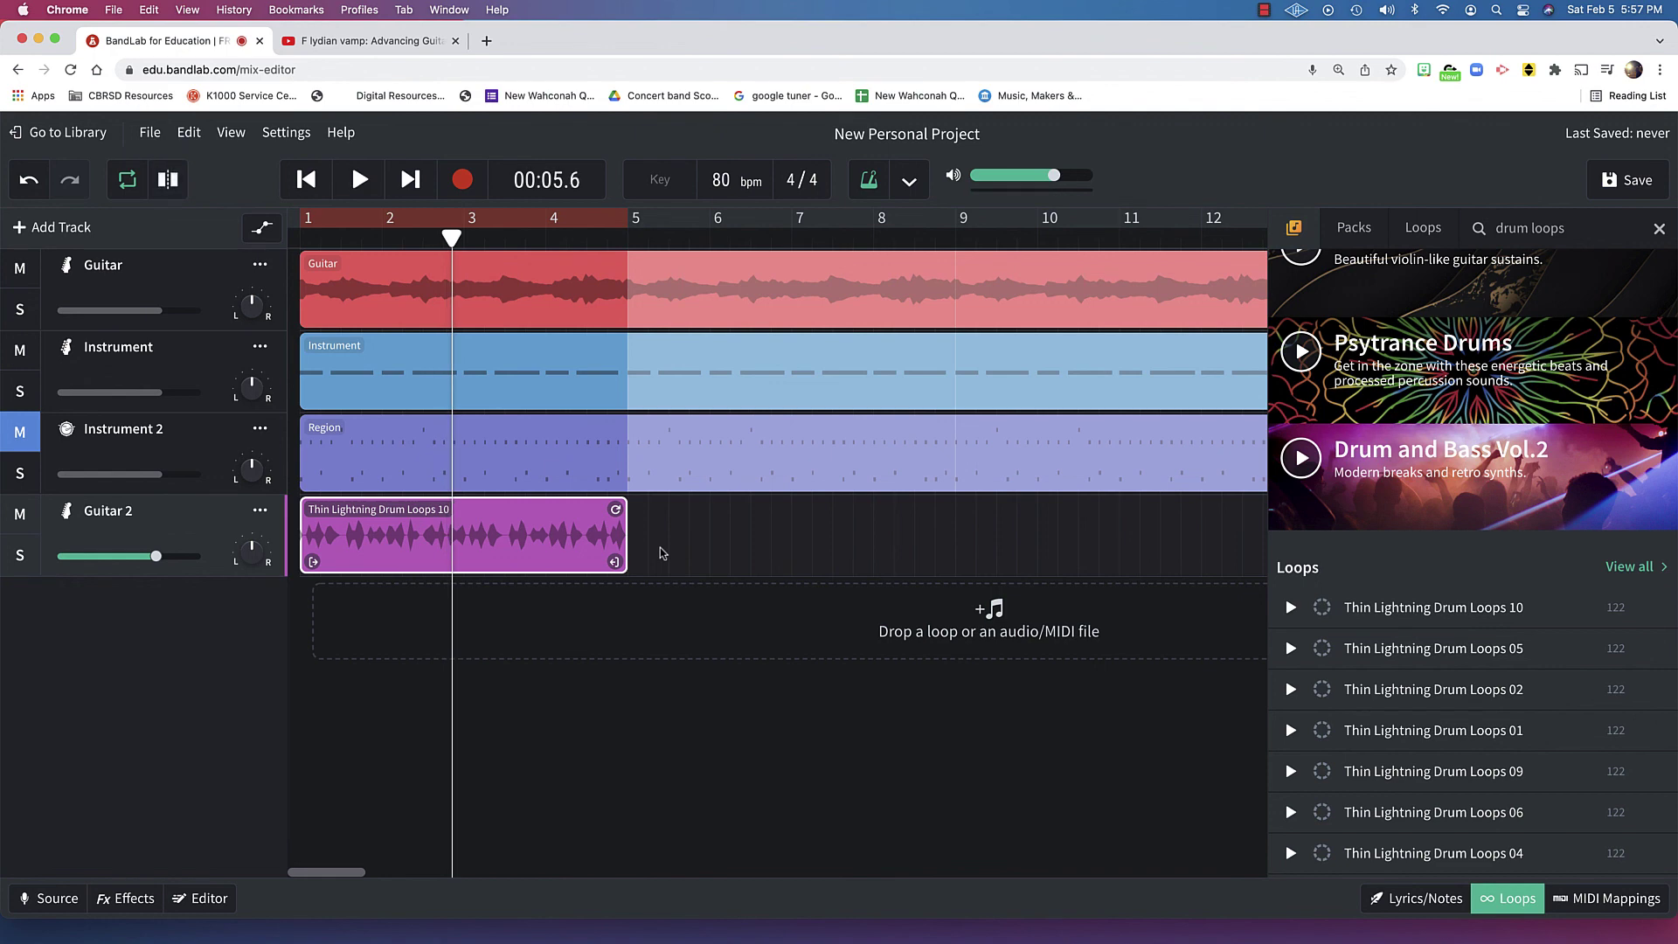
# Step: Close the loop library panel to show the full-width four-track timeline
pyautogui.click(1514, 898)
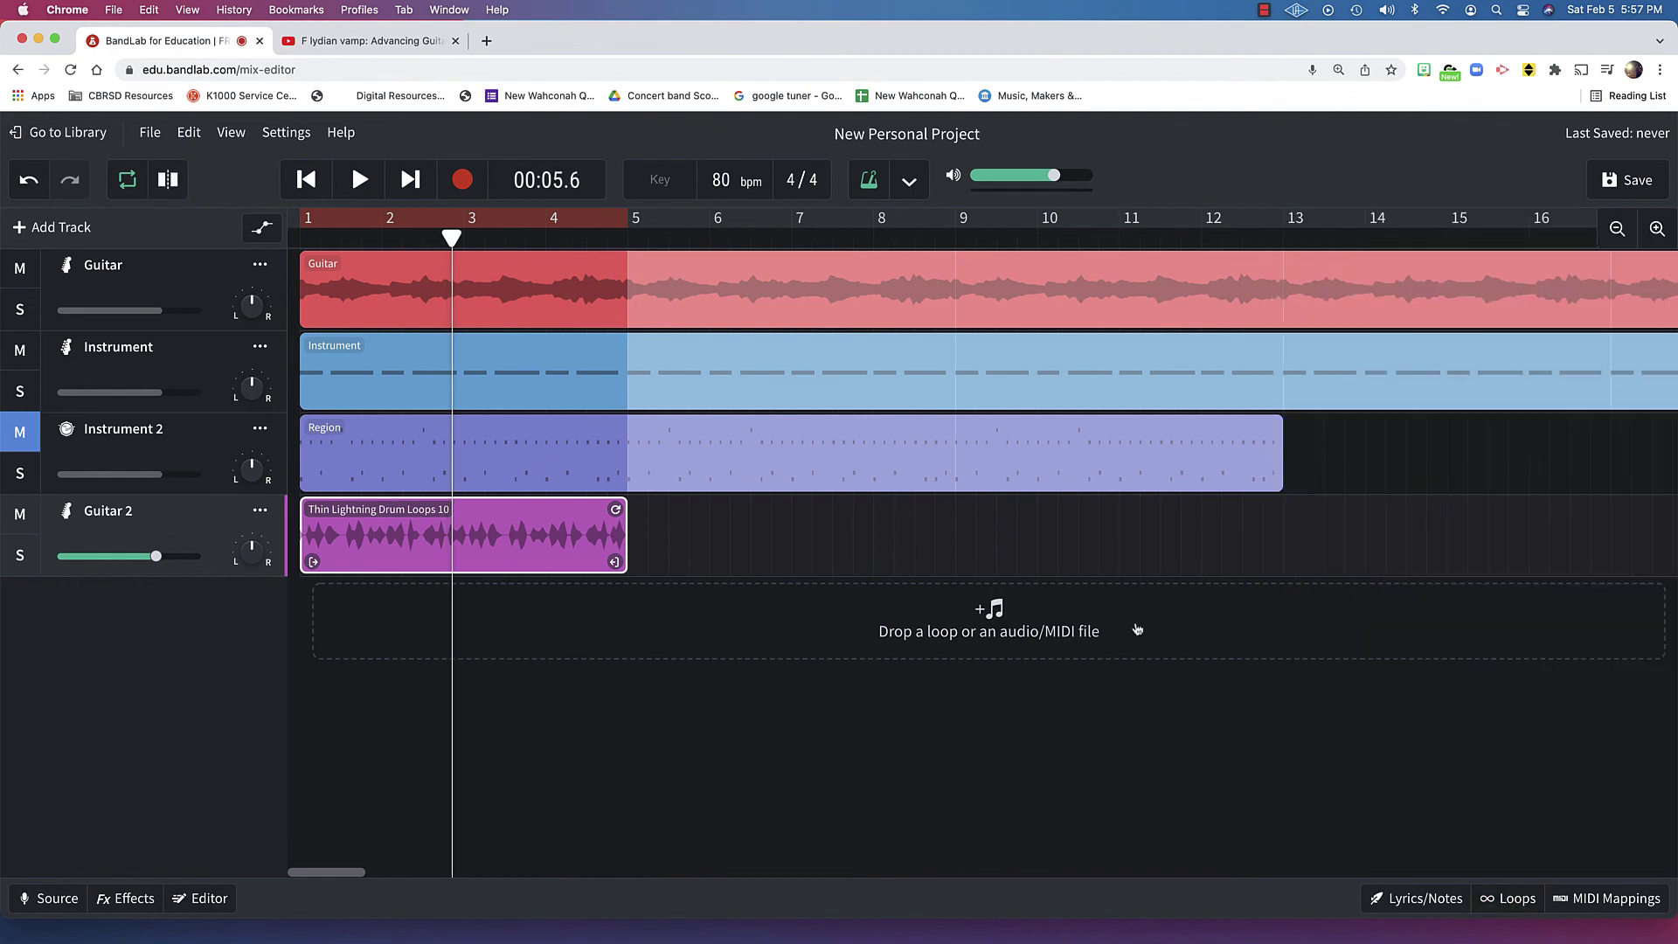